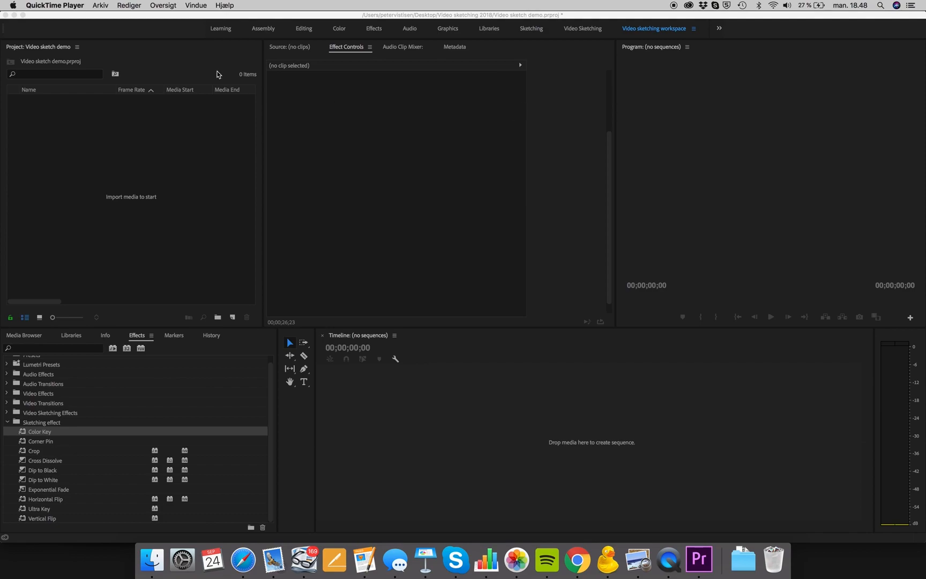
Import the "Greenscreen animation" folder from the Desktop into the project
{"action": "double_click", "coordinate": [131, 177]}
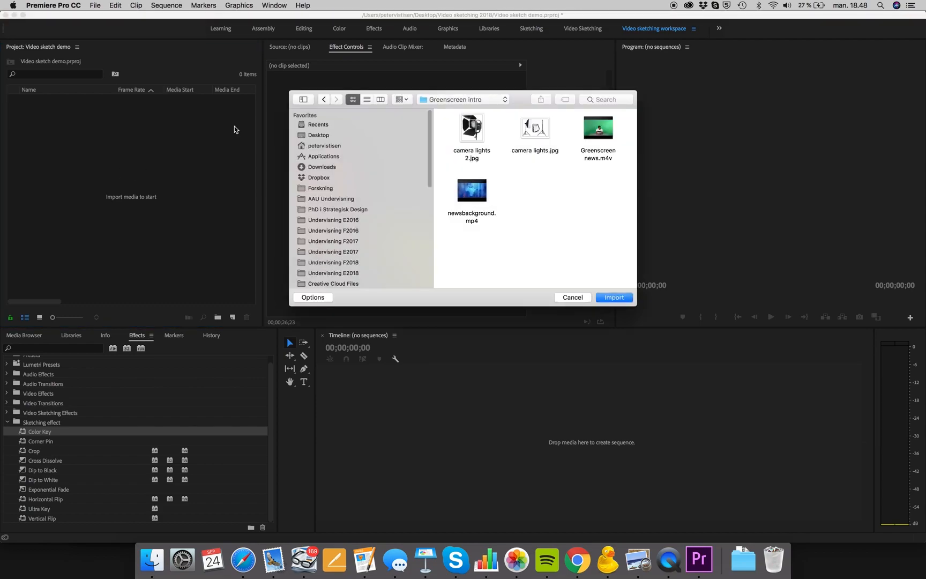
{"action": "left_click", "coordinate": [428, 100]}
{"action": "left_click", "coordinate": [437, 108]}
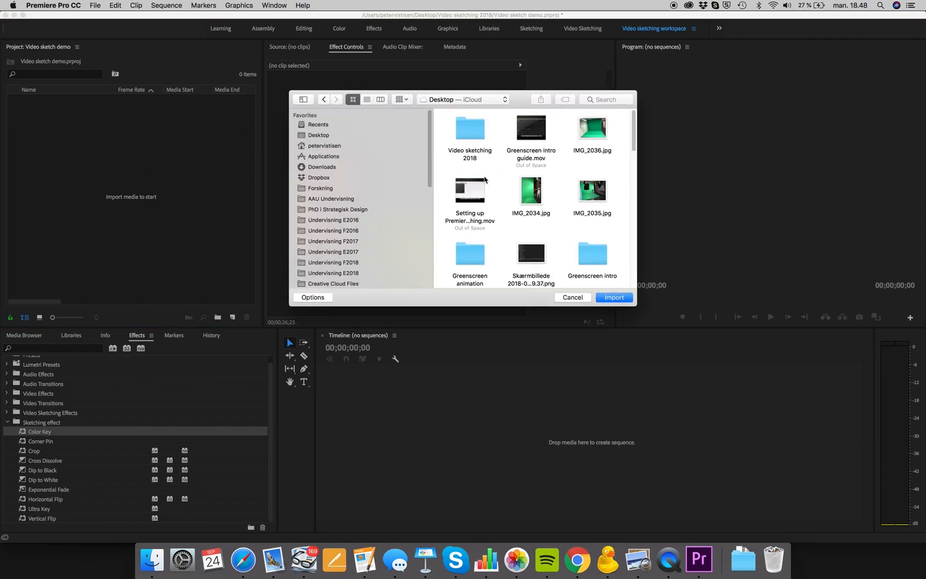
{"action": "scroll", "coordinate": [512, 213], "scroll_direction": "down", "scroll_amount": 4}
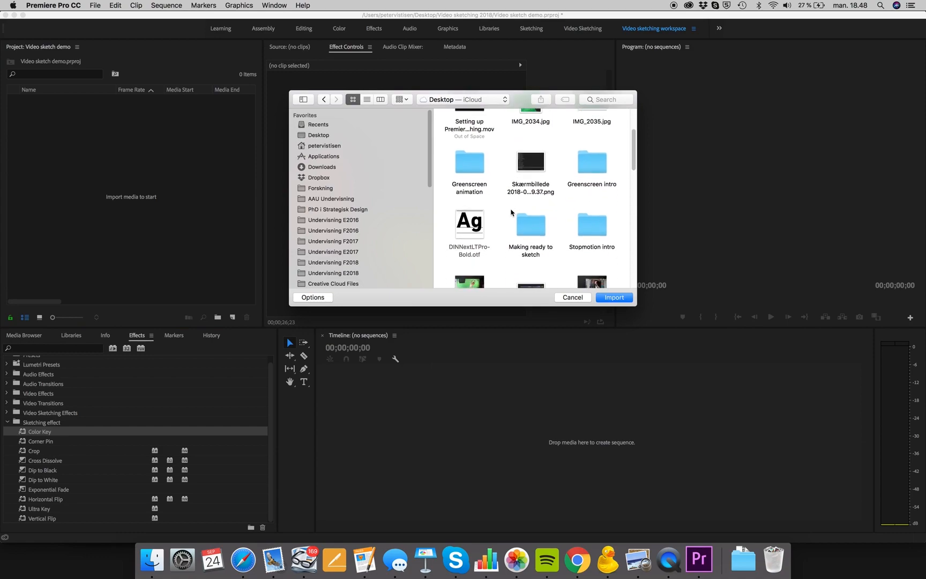
{"action": "left_click", "coordinate": [472, 157]}
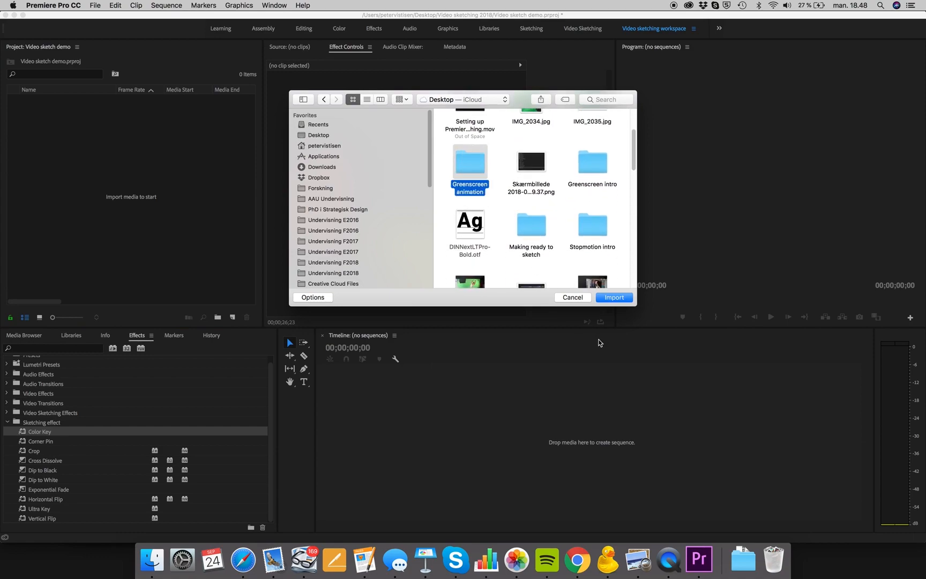
{"action": "left_click", "coordinate": [613, 298]}
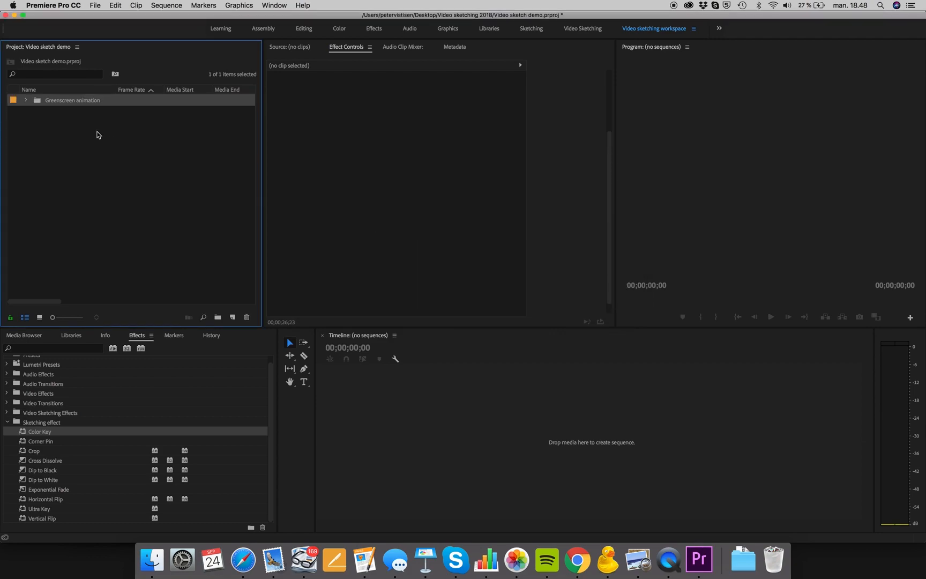
Expand the Greenscreen animation bin and preview the Greenscreen Superman.mov footage in the source monitor
{"action": "left_click", "coordinate": [25, 101]}
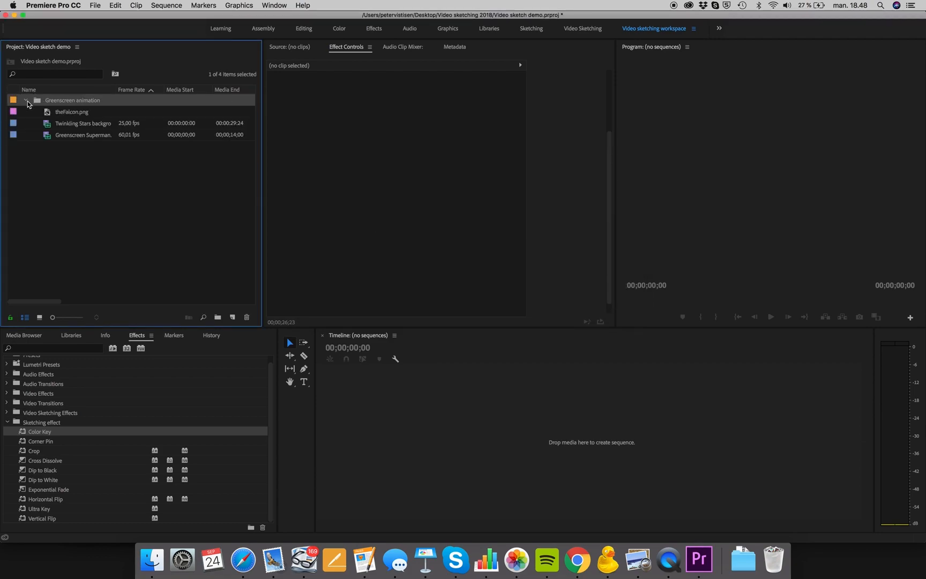
{"action": "left_click", "coordinate": [89, 111]}
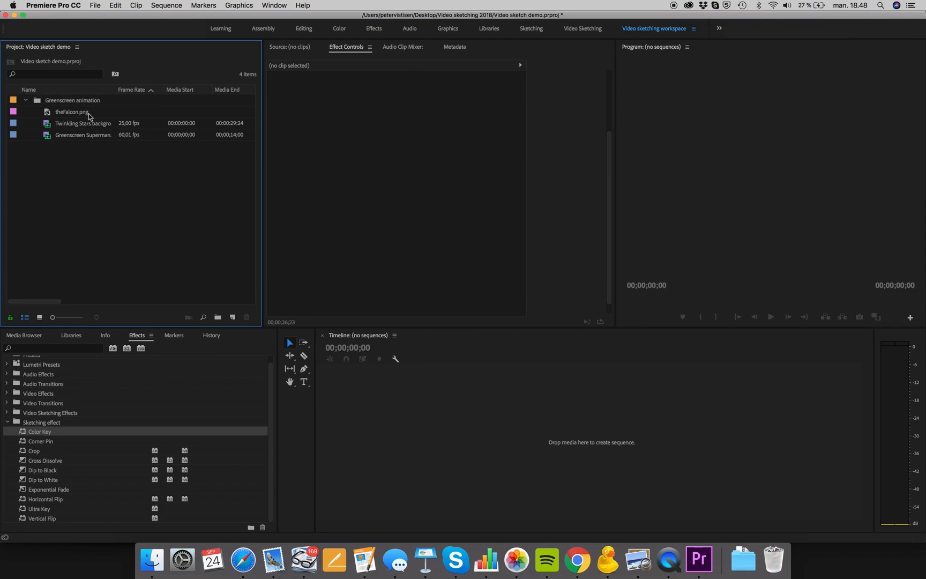
{"action": "left_click", "coordinate": [46, 114]}
{"action": "left_click", "coordinate": [51, 125]}
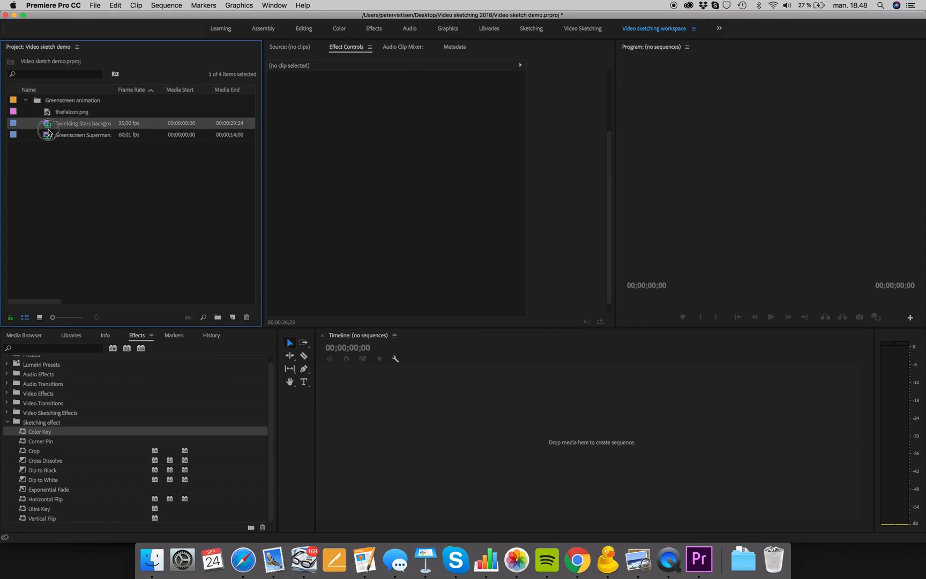
{"action": "left_click", "coordinate": [49, 132]}
{"action": "left_click", "coordinate": [49, 124]}
{"action": "left_click", "coordinate": [273, 6]}
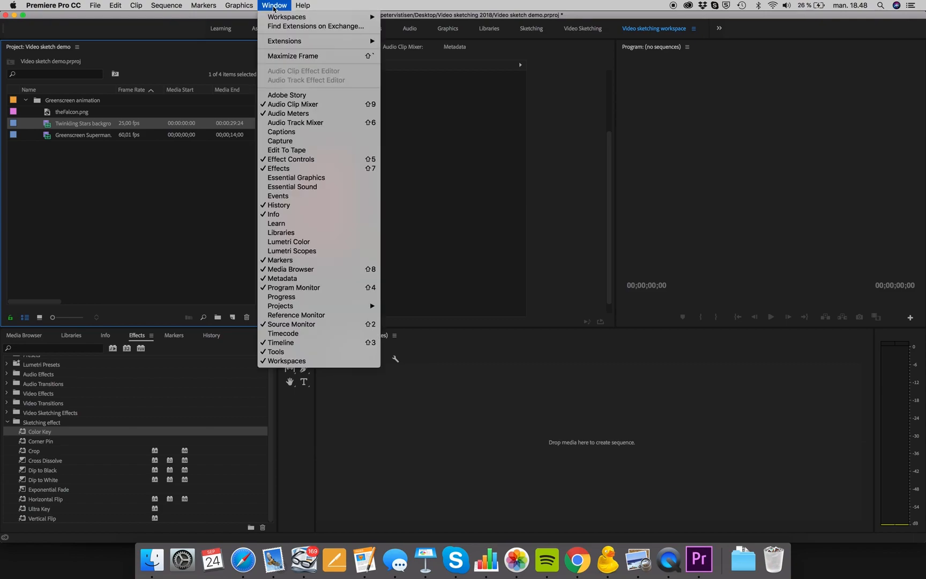
{"action": "left_click", "coordinate": [117, 199]}
{"action": "left_click", "coordinate": [49, 137]}
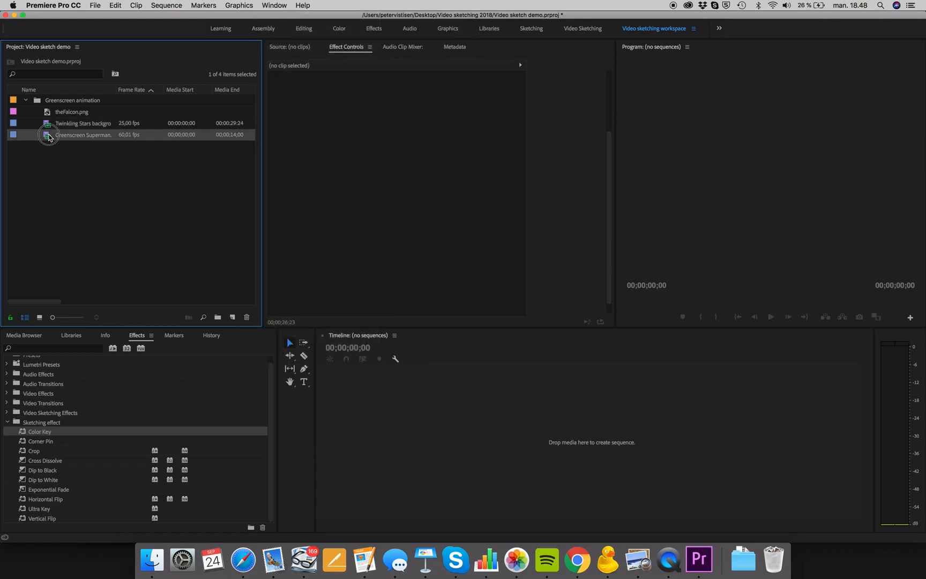
{"action": "double_click", "coordinate": [48, 137]}
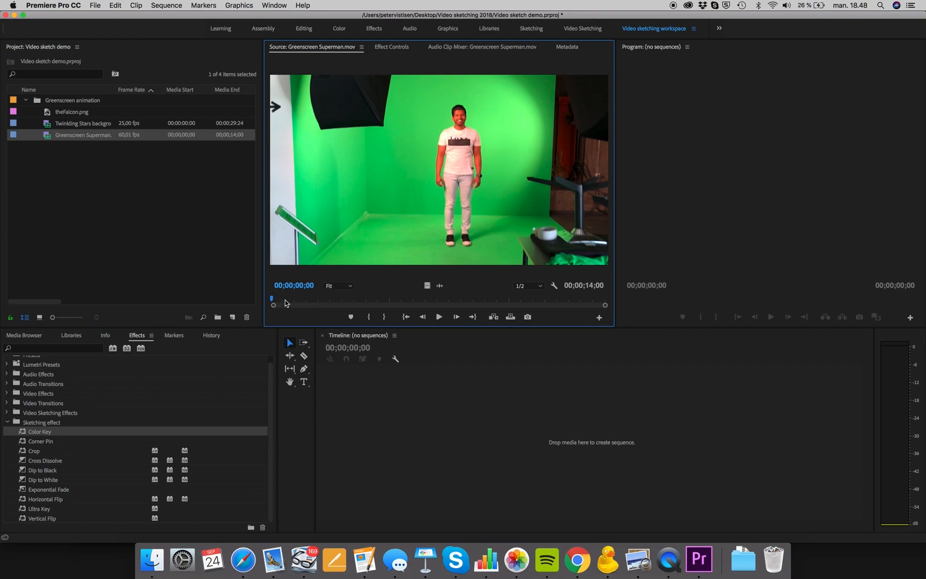
{"action": "left_click_drag", "start_coordinate": [285, 304], "coordinate": [262, 284]}
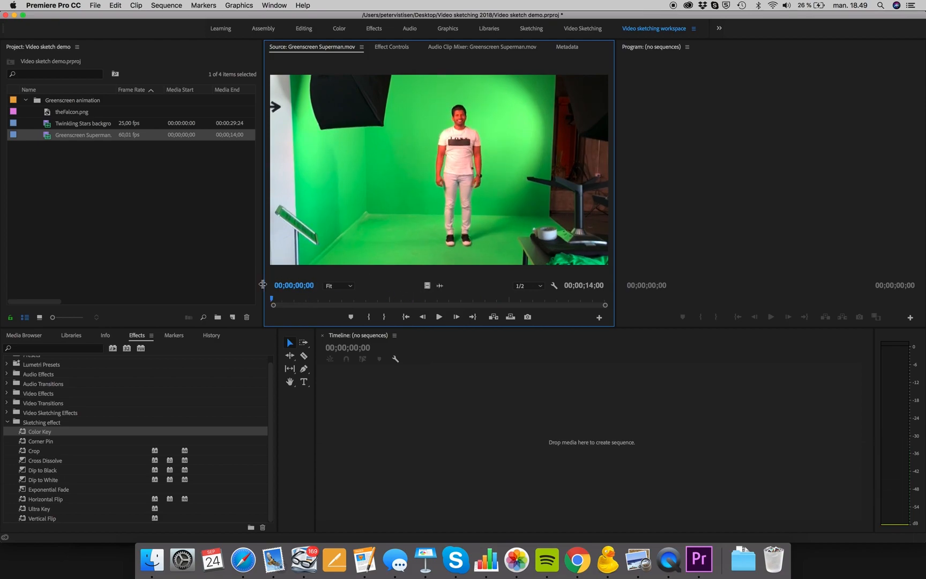
Create a sequence from the Greenscreen Superman clip and move its video part up to track V3
{"action": "left_click", "coordinate": [49, 137]}
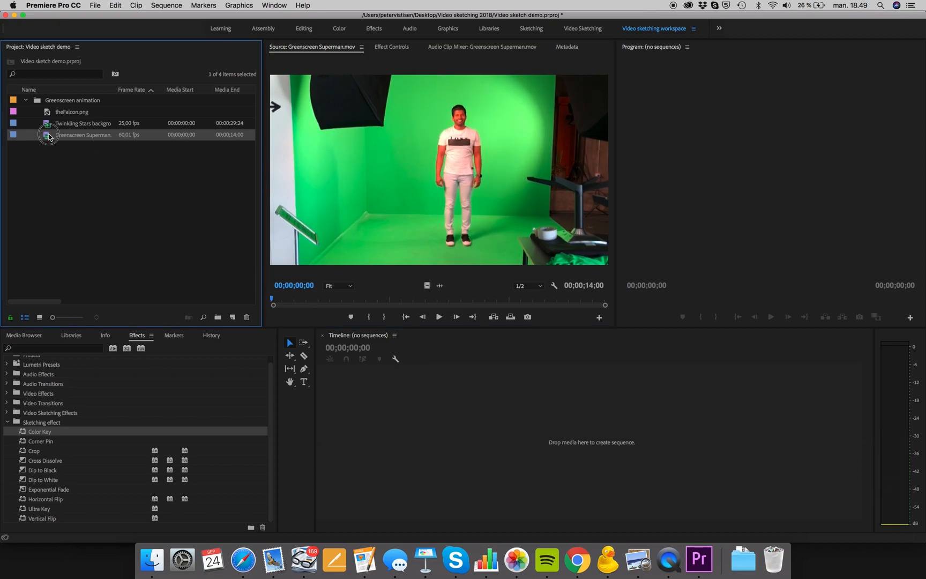
{"action": "left_click_drag", "start_coordinate": [49, 137], "coordinate": [363, 438]}
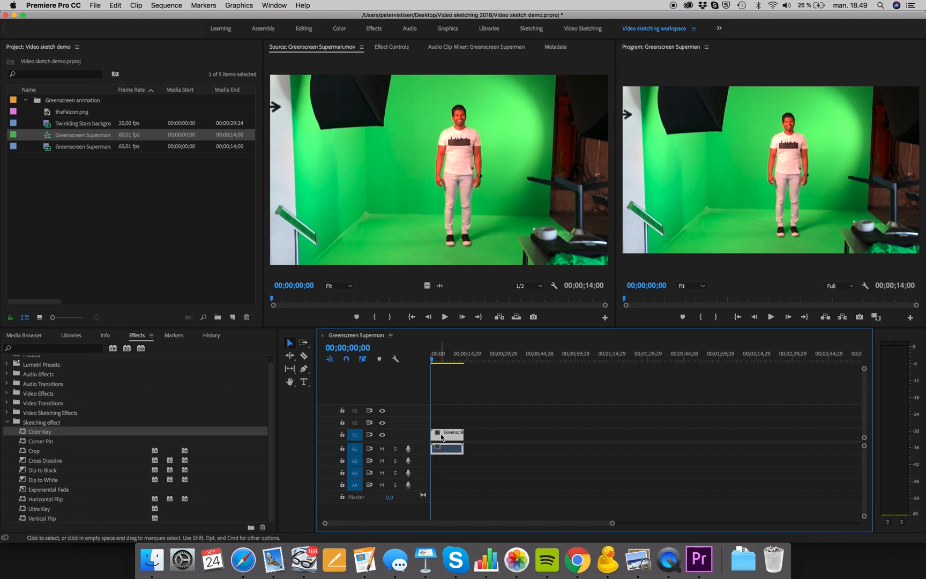
{"action": "left_click_drag", "start_coordinate": [440, 434], "coordinate": [440, 410]}
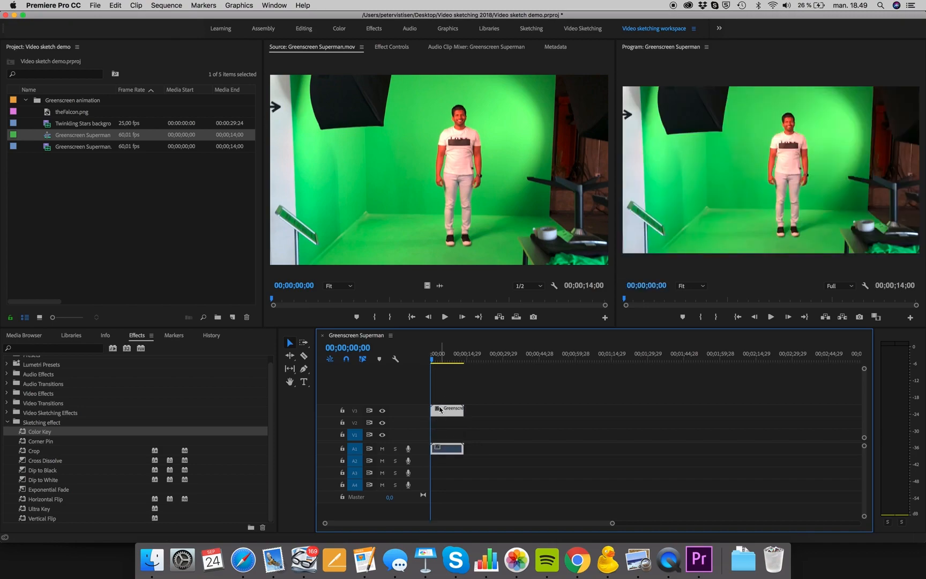
Move the playhead to 00;00;01;23 and apply the Crop effect to the Greenscreen Superman clip on V3
{"action": "left_click", "coordinate": [439, 358]}
{"action": "left_click_drag", "start_coordinate": [440, 360], "coordinate": [437, 361]}
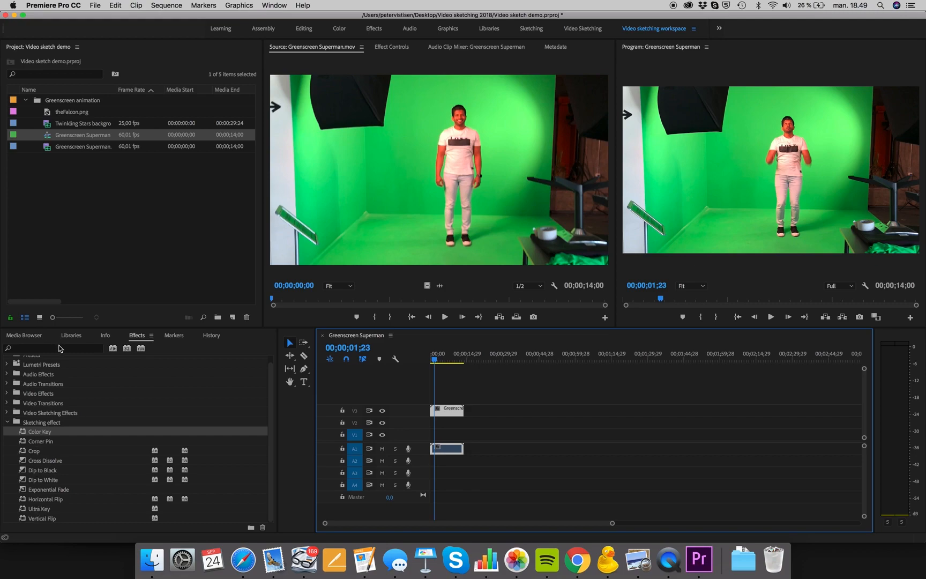
{"action": "left_click", "coordinate": [31, 451]}
{"action": "left_click_drag", "start_coordinate": [23, 452], "coordinate": [450, 408]}
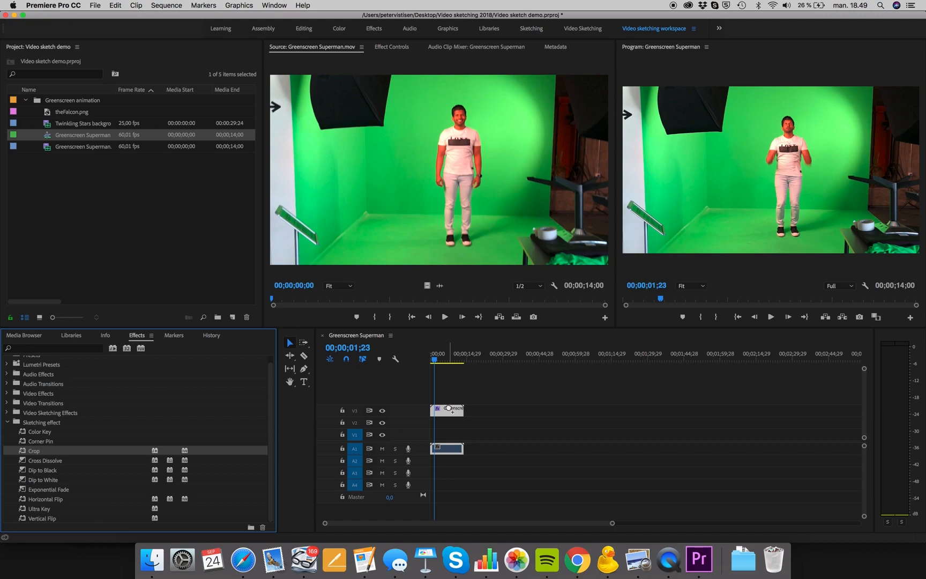
Crop the Greenscreen Superman clip by 36% on its left and 27% on its right, and scrub through it to check the framing
{"action": "left_click", "coordinate": [393, 48]}
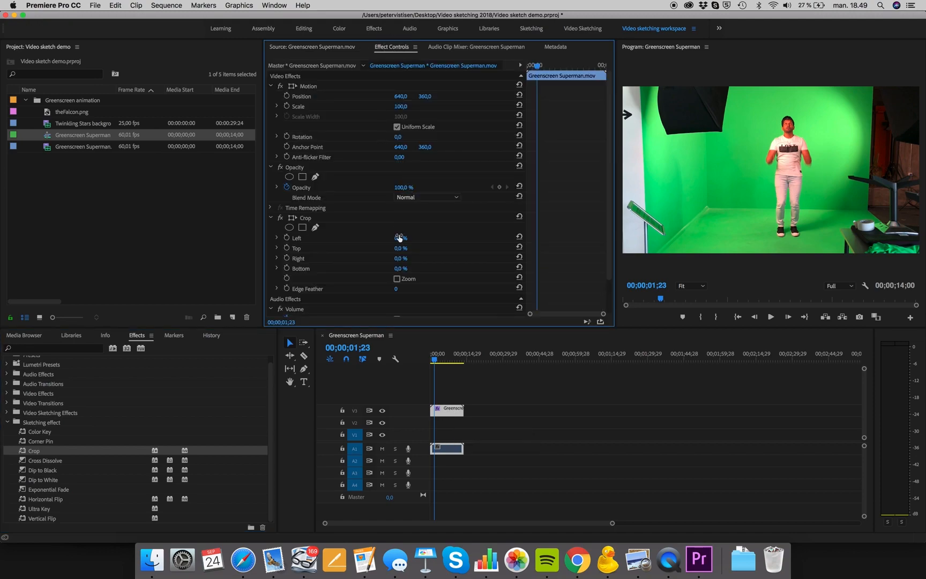
{"action": "left_click_drag", "start_coordinate": [401, 238], "coordinate": [419, 238]}
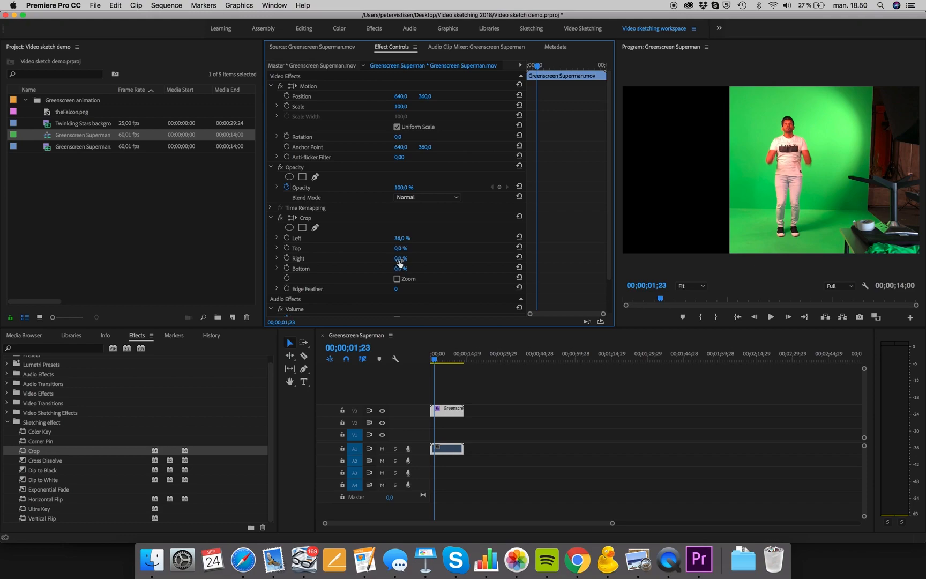
{"action": "left_click_drag", "start_coordinate": [400, 258], "coordinate": [445, 258]}
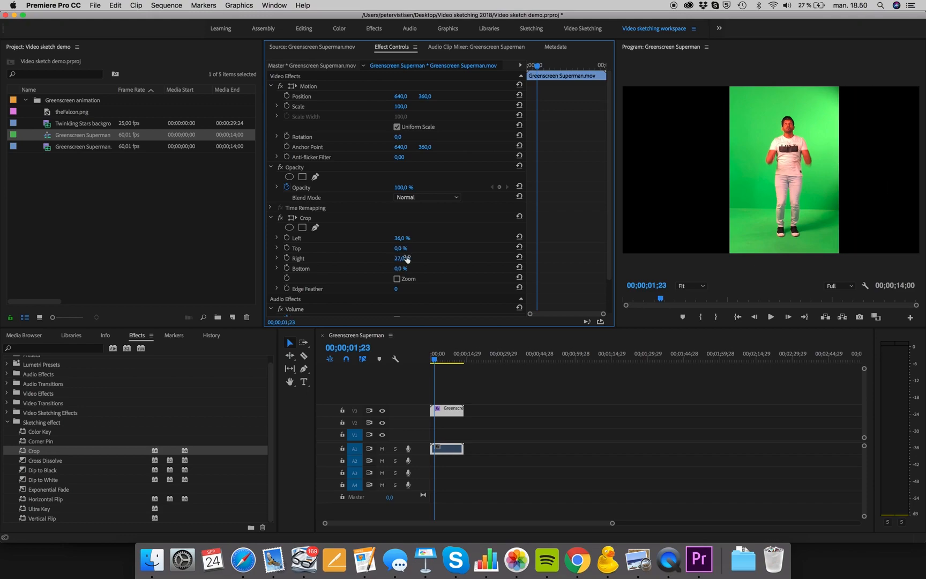
{"action": "mouse_move", "coordinate": [436, 360]}
{"action": "left_mouse_down"}
{"action": "mouse_move", "coordinate": [458, 362]}
{"action": "mouse_move", "coordinate": [451, 362]}
{"action": "left_mouse_up"}
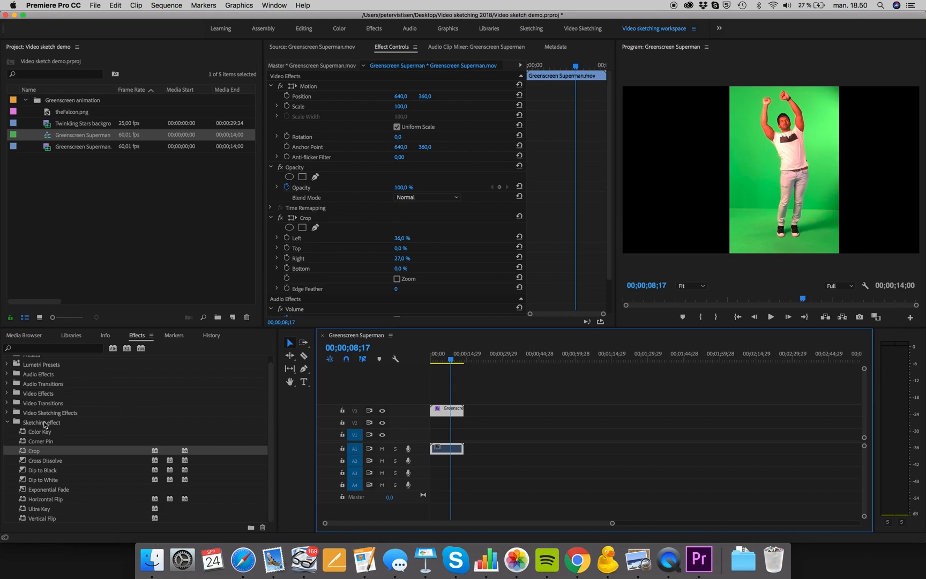
Mark an out point at 00:00:15:06 in Twinkling Stars background.mp4 and place only its video on track V2 beneath the green-screen clip
{"action": "left_click", "coordinate": [80, 128]}
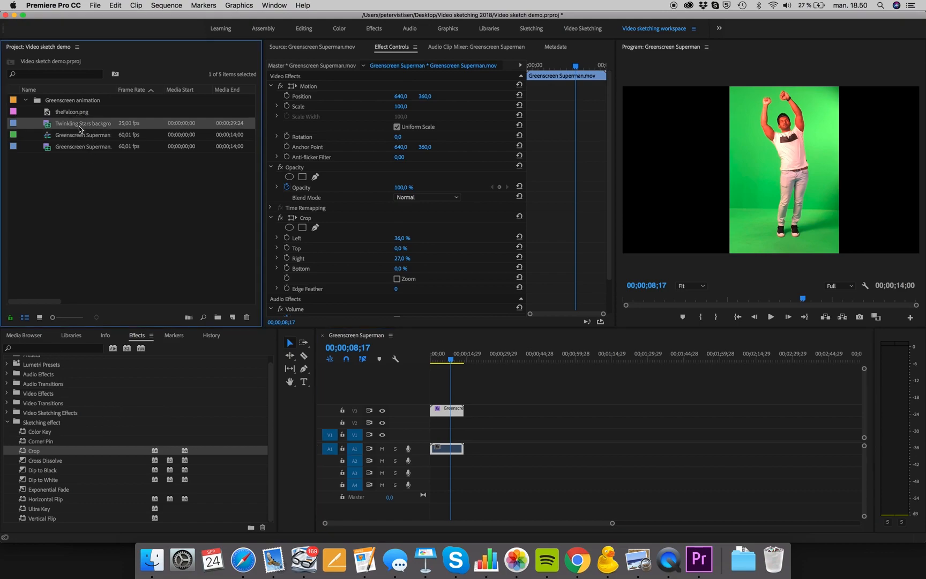
{"action": "double_click", "coordinate": [47, 128]}
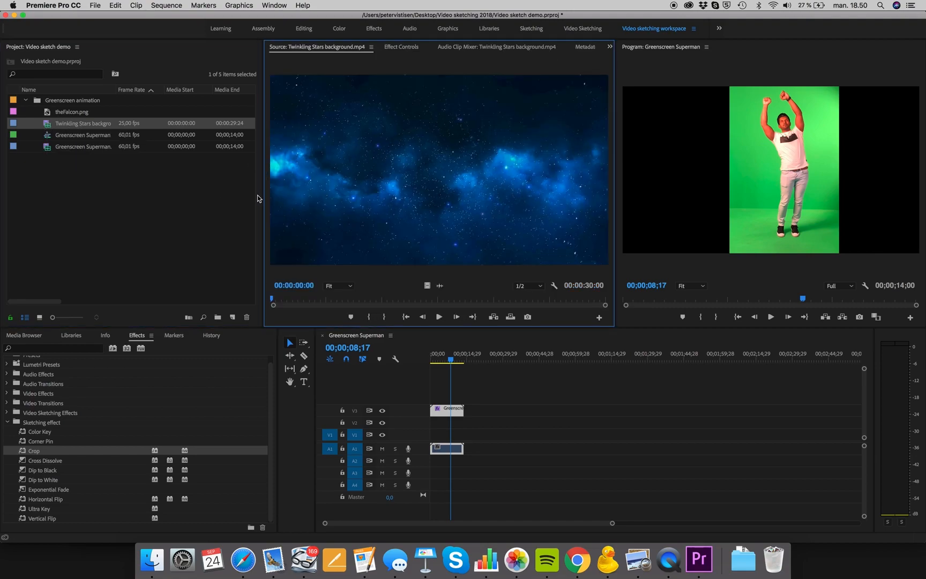
{"action": "left_click", "coordinate": [452, 359]}
{"action": "left_click_drag", "start_coordinate": [452, 359], "coordinate": [467, 364]}
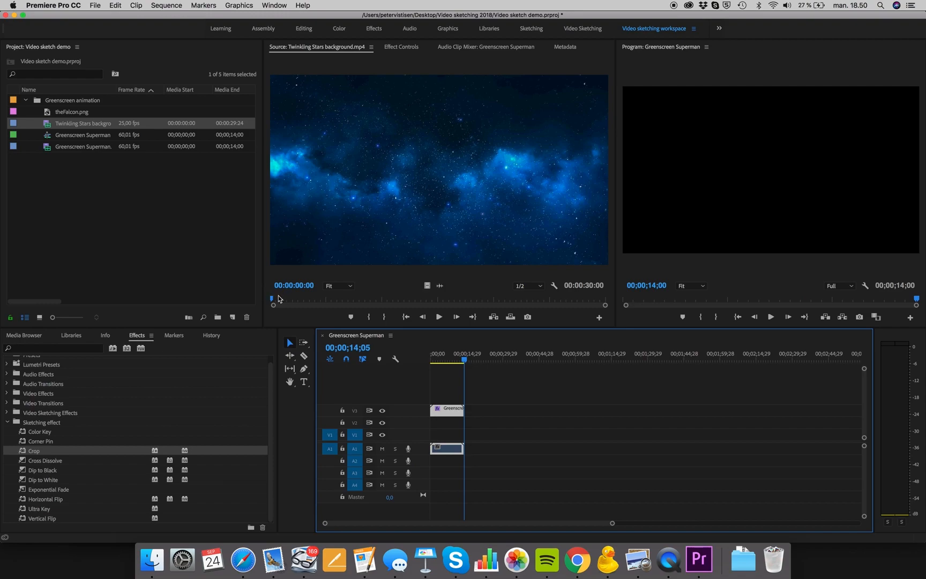
{"action": "left_click_drag", "start_coordinate": [275, 298], "coordinate": [443, 307]}
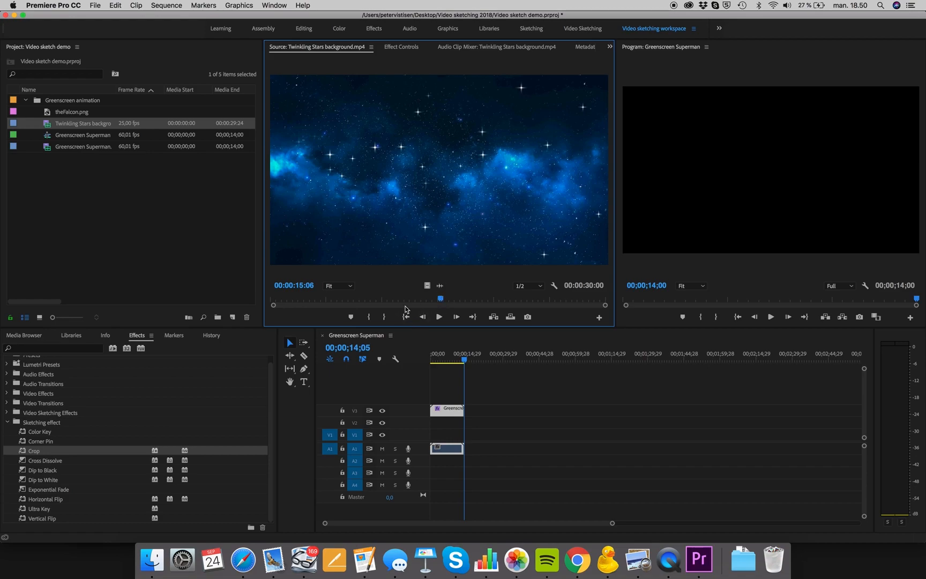
{"action": "left_click", "coordinate": [386, 317]}
{"action": "left_click_drag", "start_coordinate": [427, 286], "coordinate": [460, 429]}
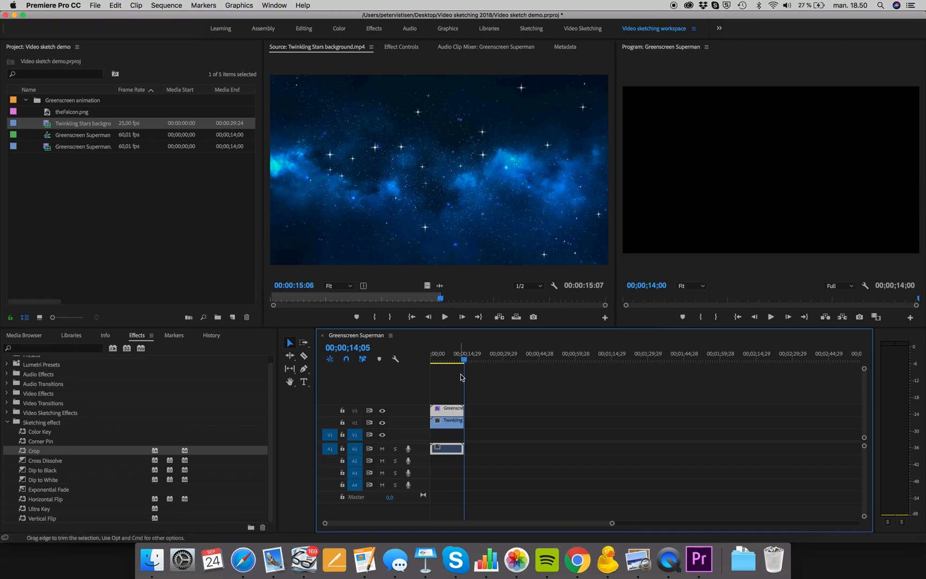
Apply Ultra Key to the Greenscreen Superman clip and sample the green backdrop beside the man as the key color at the sequence start
{"action": "left_click_drag", "start_coordinate": [464, 360], "coordinate": [424, 361]}
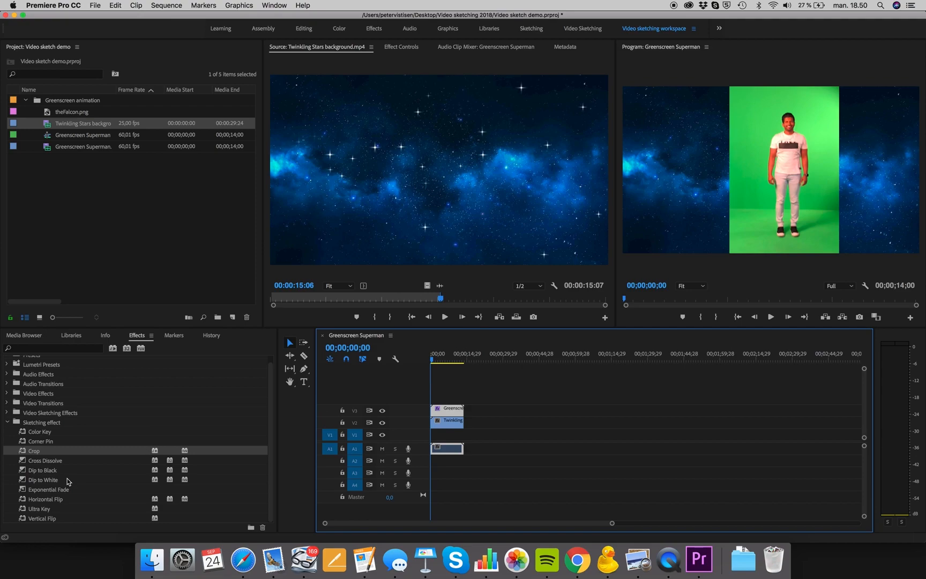
{"action": "left_click", "coordinate": [35, 509]}
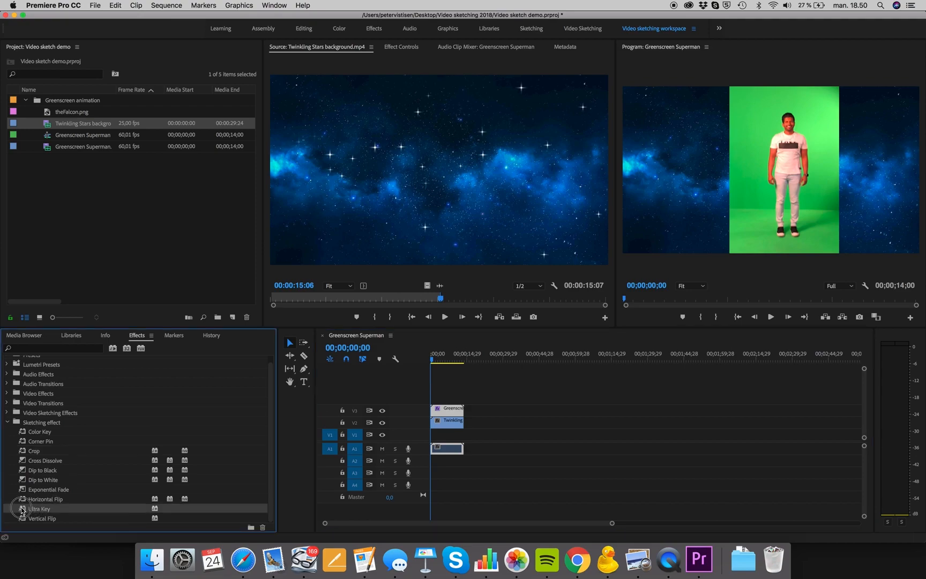
{"action": "left_click_drag", "start_coordinate": [23, 509], "coordinate": [117, 504]}
{"action": "left_click_drag", "start_coordinate": [21, 511], "coordinate": [444, 412]}
{"action": "left_click", "coordinate": [402, 47]}
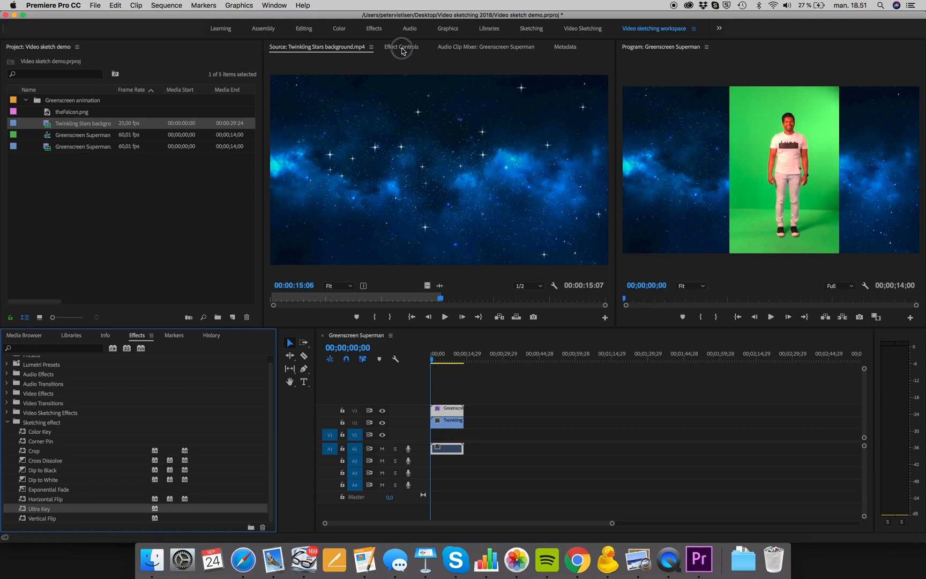
{"action": "scroll", "coordinate": [402, 257], "scroll_direction": "down", "scroll_amount": 5}
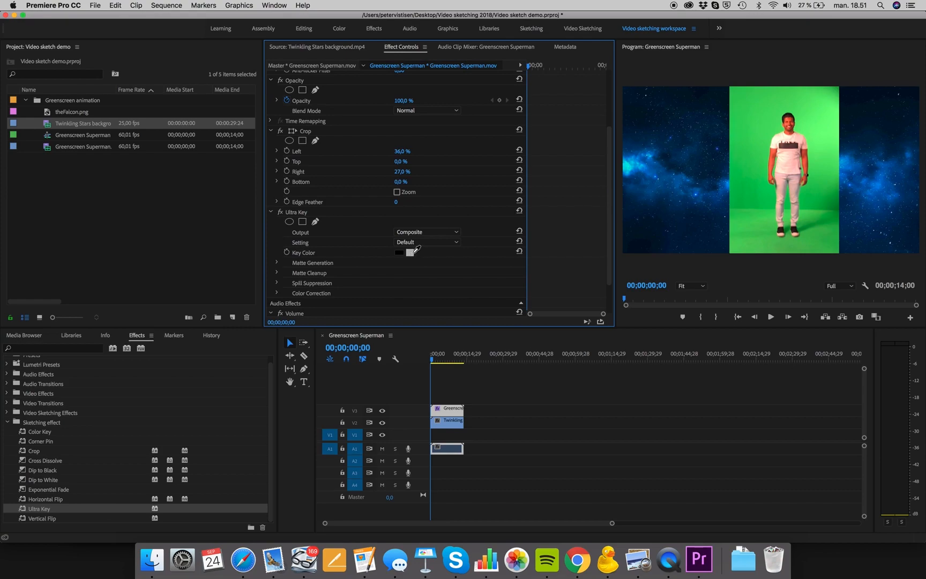
{"action": "left_click_drag", "start_coordinate": [417, 249], "coordinate": [816, 129]}
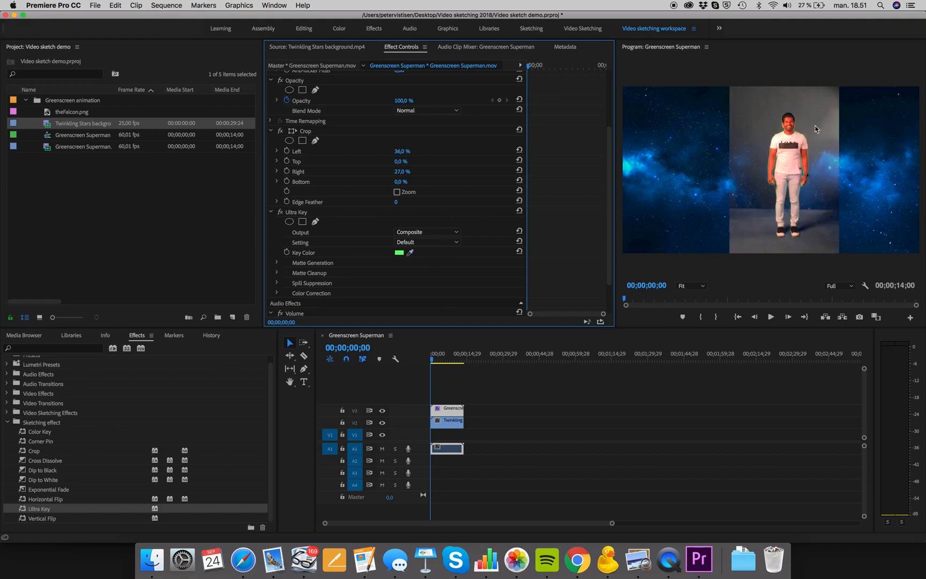
Change the Ultra Key setting to Aggressive
{"action": "left_click", "coordinate": [412, 242]}
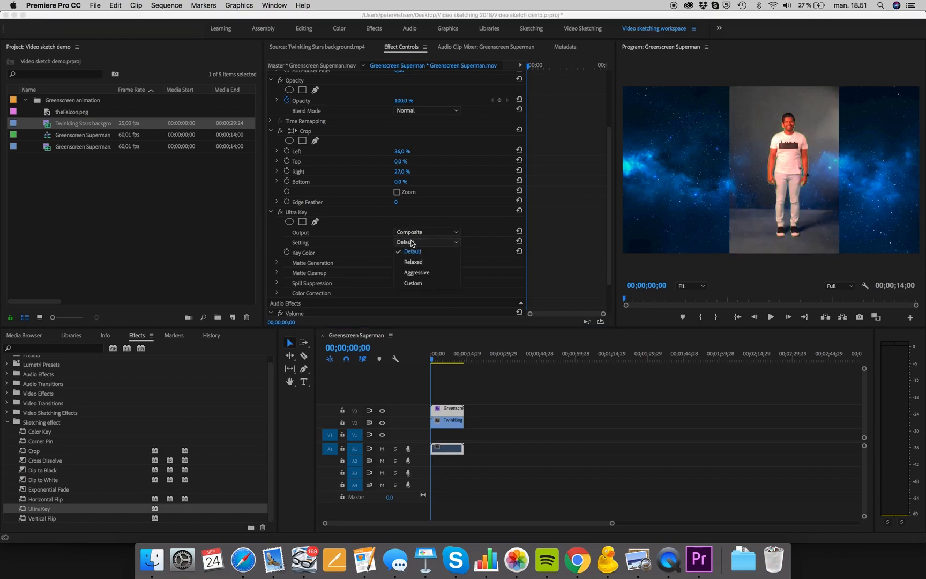
{"action": "left_click", "coordinate": [412, 242]}
{"action": "left_click", "coordinate": [411, 243]}
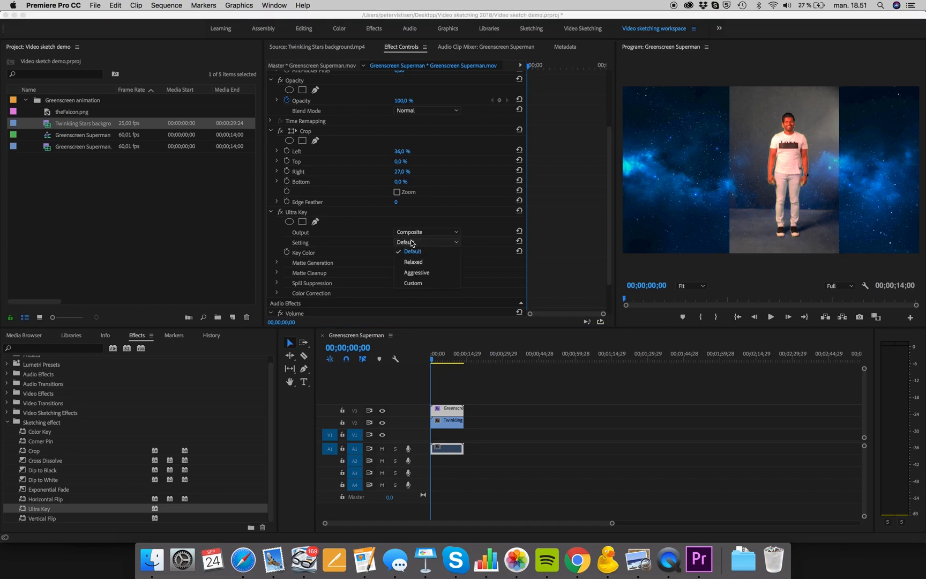
{"action": "left_click", "coordinate": [414, 273]}
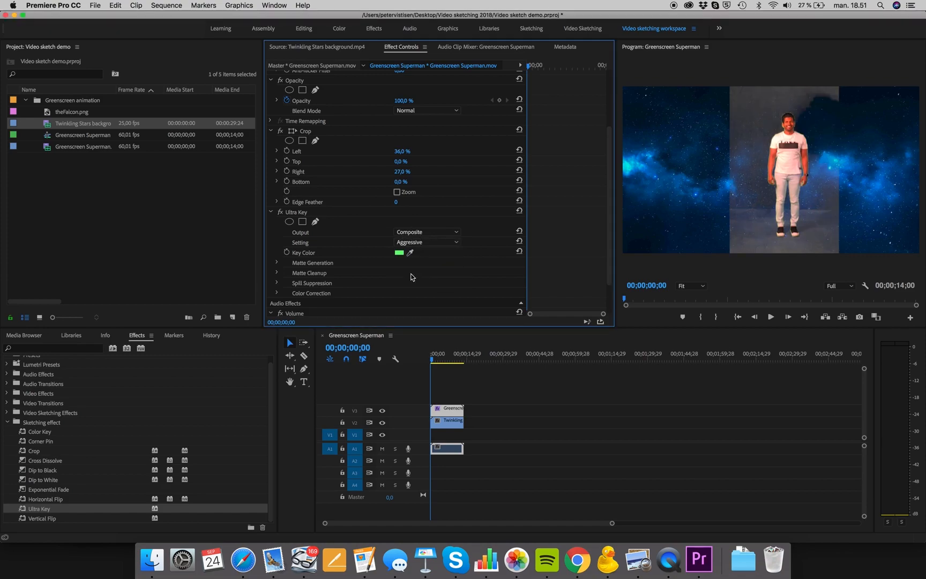
Set the Shadow value in Ultra Key's Matte Generation settings to 22
{"action": "left_click", "coordinate": [278, 264]}
{"action": "scroll", "coordinate": [358, 251], "scroll_direction": "down", "scroll_amount": 3}
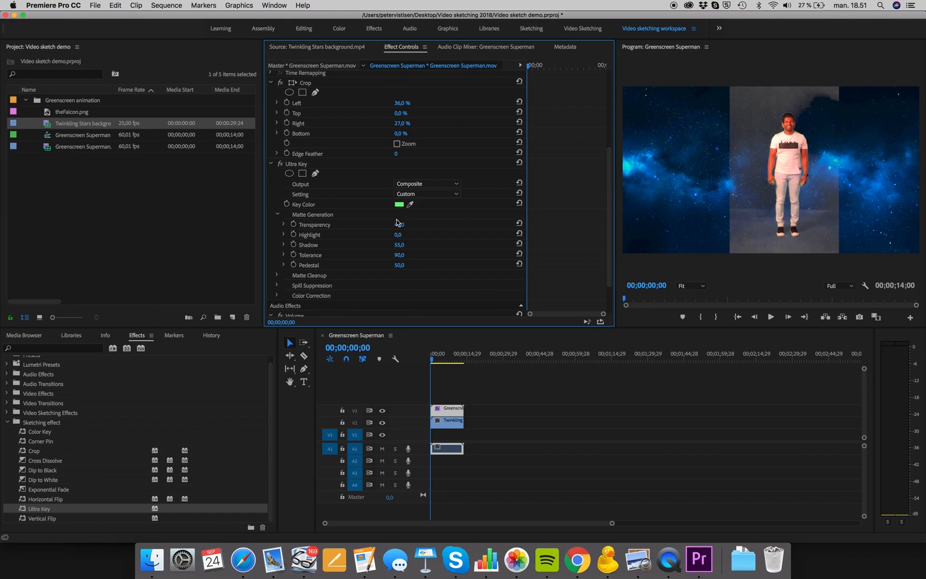
{"action": "left_click_drag", "start_coordinate": [404, 247], "coordinate": [383, 247]}
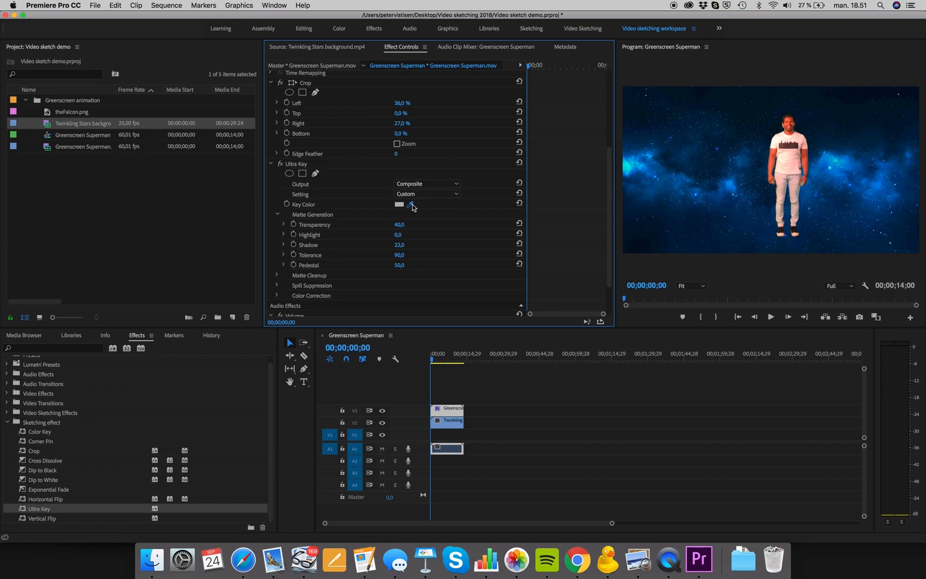
Resample the green backdrop beside the man as the Ultra Key key color and check the key at the sequence start
{"action": "left_click_drag", "start_coordinate": [416, 203], "coordinate": [822, 130]}
{"action": "scroll", "coordinate": [568, 153], "scroll_direction": "up", "scroll_amount": 5}
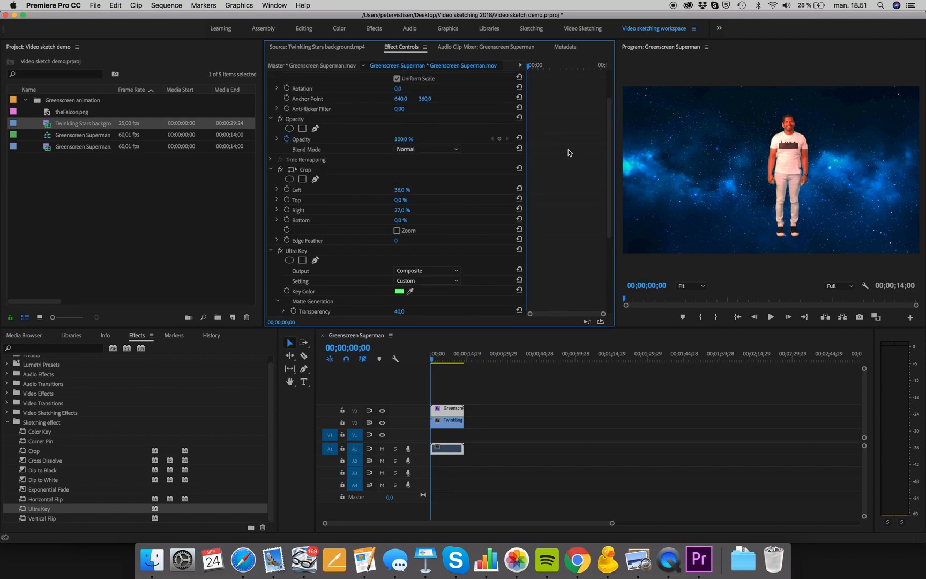
{"action": "scroll", "coordinate": [569, 153], "scroll_direction": "down", "scroll_amount": 1}
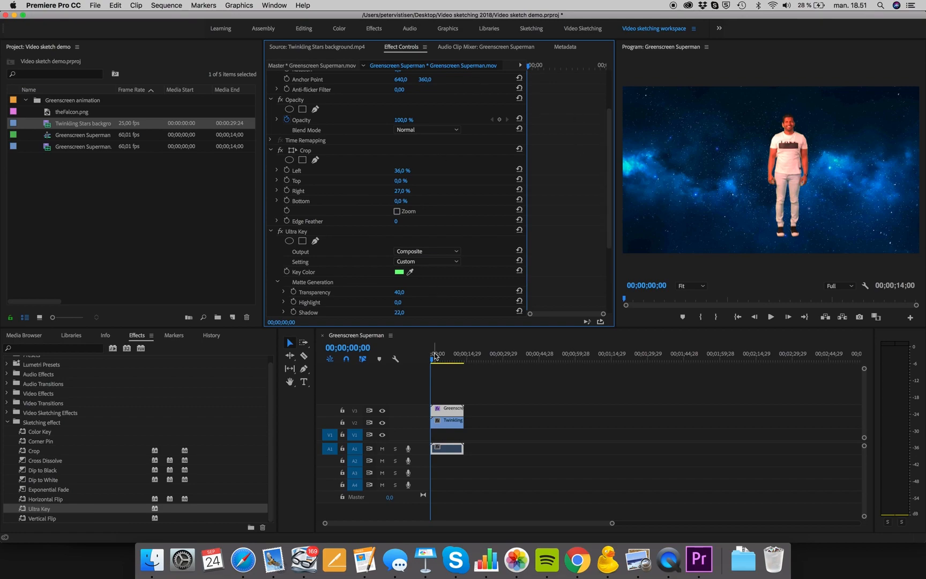
{"action": "mouse_move", "coordinate": [432, 360]}
{"action": "left_mouse_down"}
{"action": "mouse_move", "coordinate": [462, 365]}
{"action": "mouse_move", "coordinate": [427, 364]}
{"action": "left_mouse_up"}
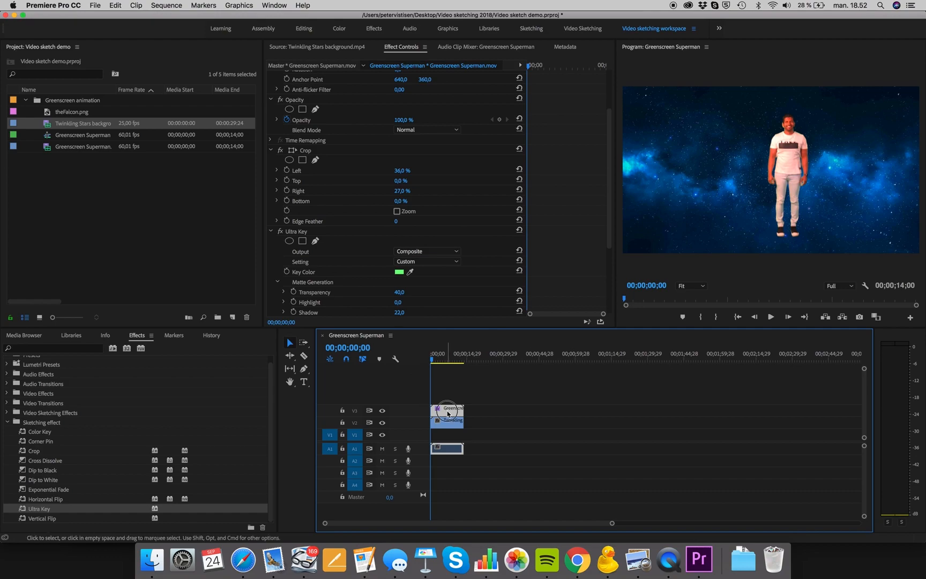
Scale the Greenscreen Superman clip to 78% and move the man to the frame's lower-left corner, at position about 13.5, 489
{"action": "scroll", "coordinate": [394, 217], "scroll_direction": "up", "scroll_amount": 4}
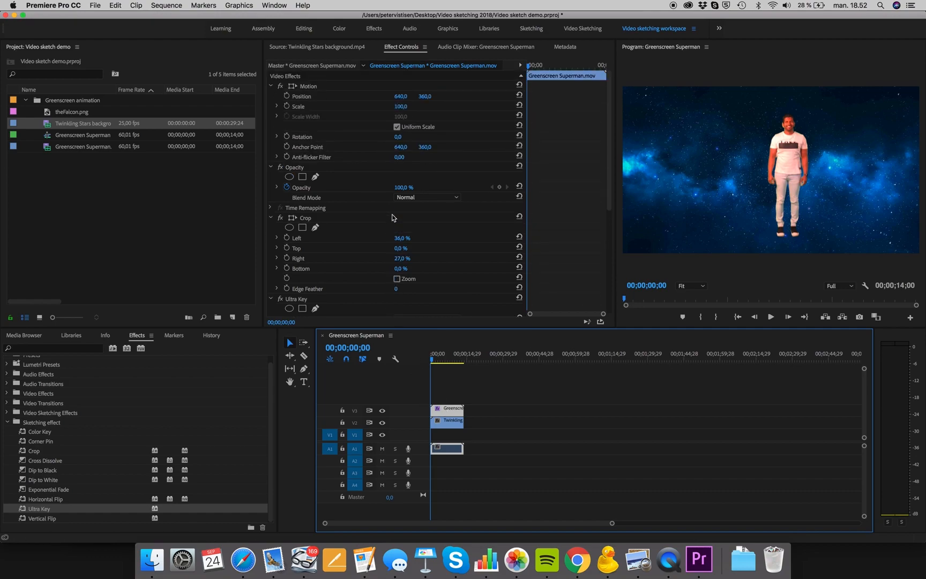
{"action": "left_click", "coordinate": [293, 87]}
{"action": "left_click_drag", "start_coordinate": [800, 139], "coordinate": [659, 157]}
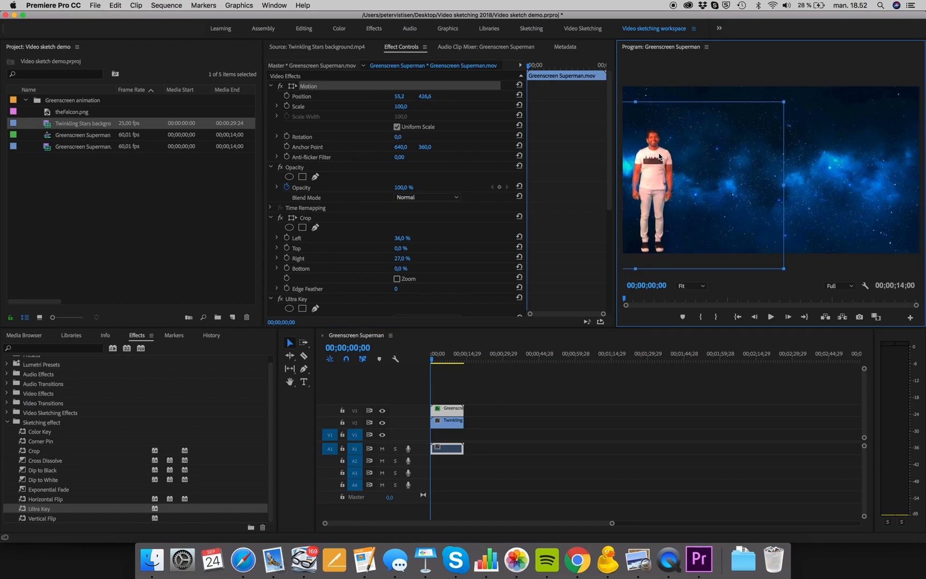
{"action": "left_click_drag", "start_coordinate": [784, 100], "coordinate": [781, 122]}
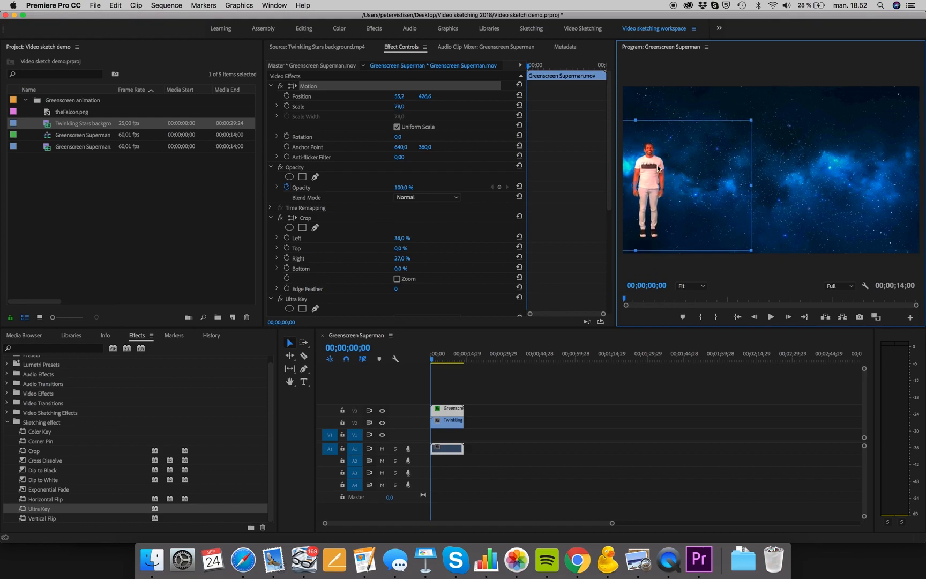
{"action": "left_click_drag", "start_coordinate": [659, 168], "coordinate": [649, 183]}
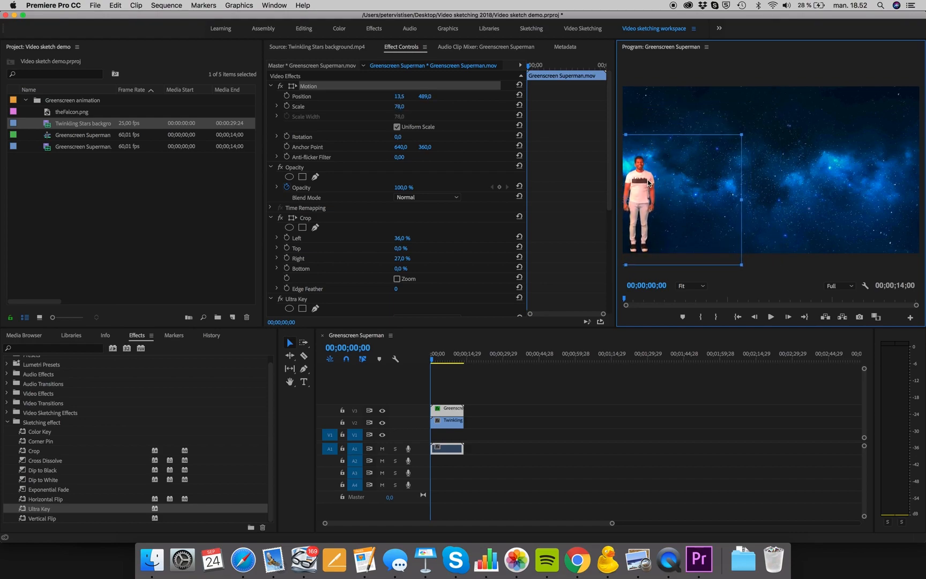
Reselect the Motion effect of the Greenscreen Superman clip and scrub through its opening seconds to examine the arm movement, returning to the start
{"action": "left_click", "coordinate": [718, 106]}
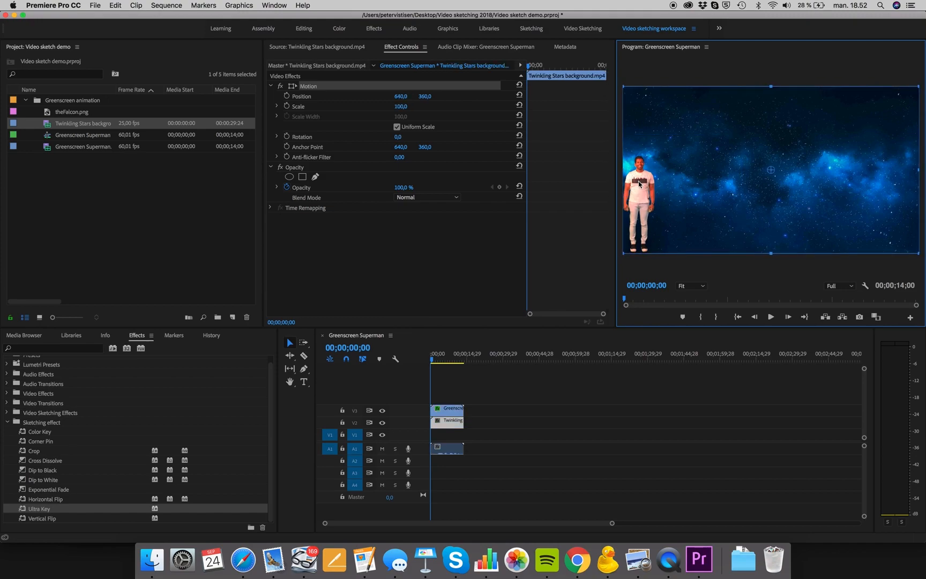
{"action": "left_click", "coordinate": [438, 410]}
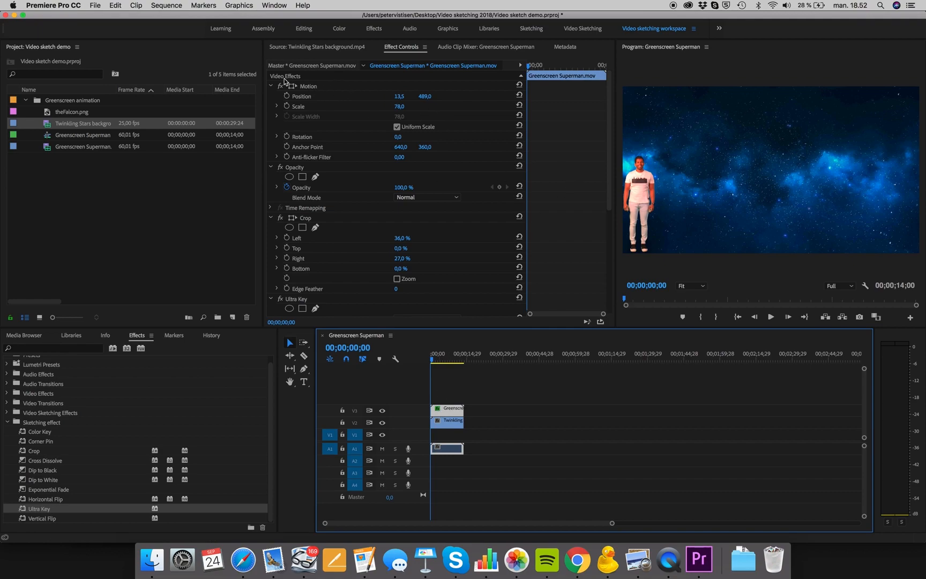
{"action": "left_click", "coordinate": [309, 87]}
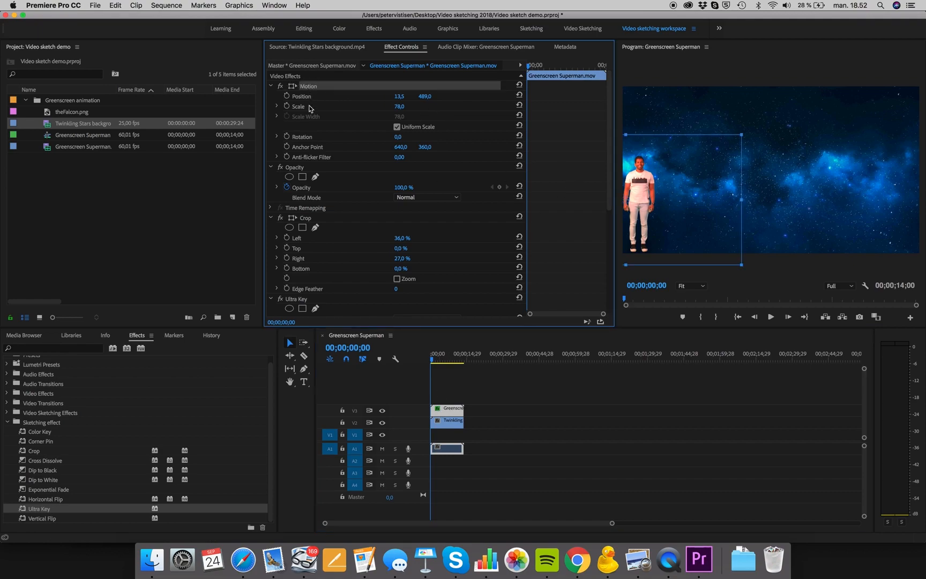
{"action": "left_click", "coordinate": [433, 361]}
{"action": "left_click_drag", "start_coordinate": [433, 362], "coordinate": [440, 362]}
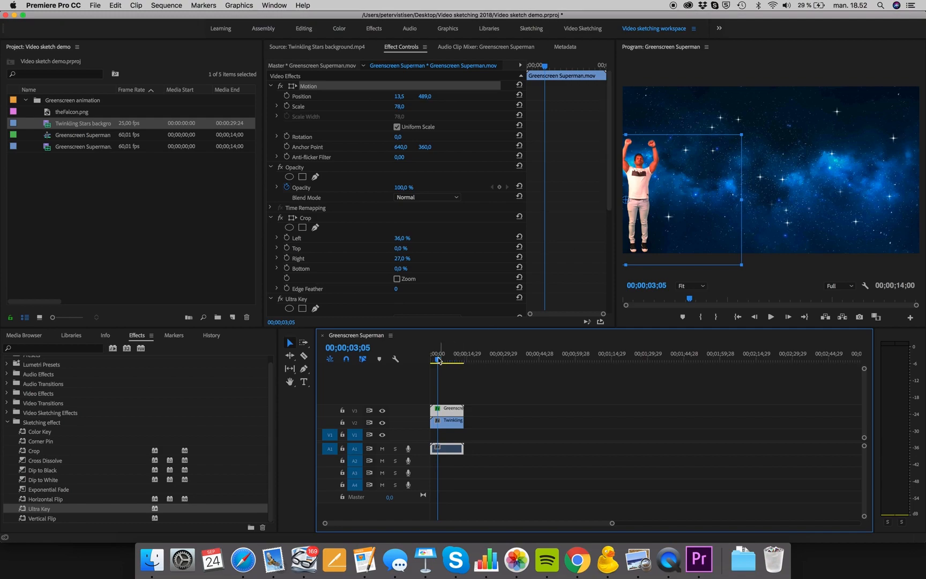
{"action": "left_click_drag", "start_coordinate": [437, 361], "coordinate": [430, 362]}
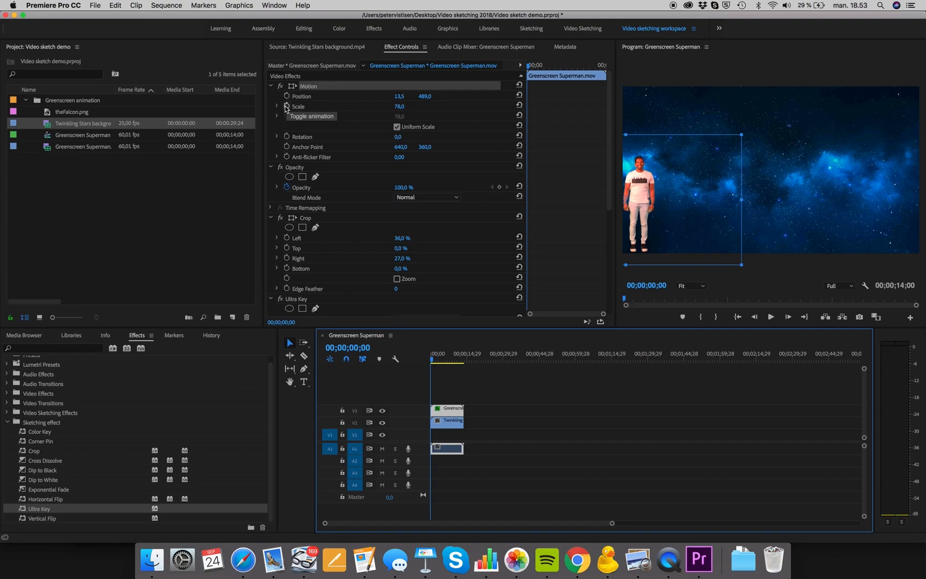
Set the right crop of the Greenscreen Superman clip to 29%
{"action": "scroll", "coordinate": [288, 98], "scroll_direction": "down", "scroll_amount": 5}
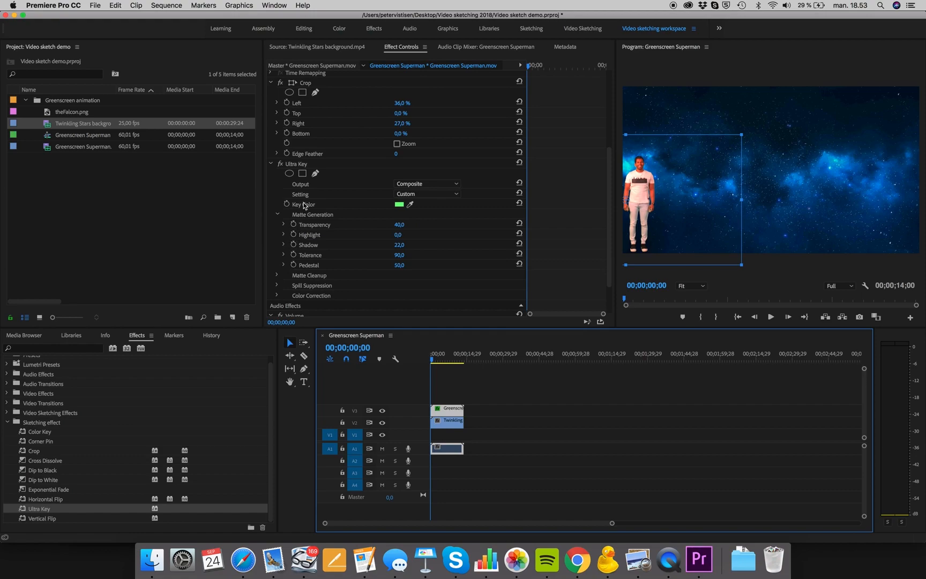
{"action": "scroll", "coordinate": [304, 205], "scroll_direction": "up", "scroll_amount": 2}
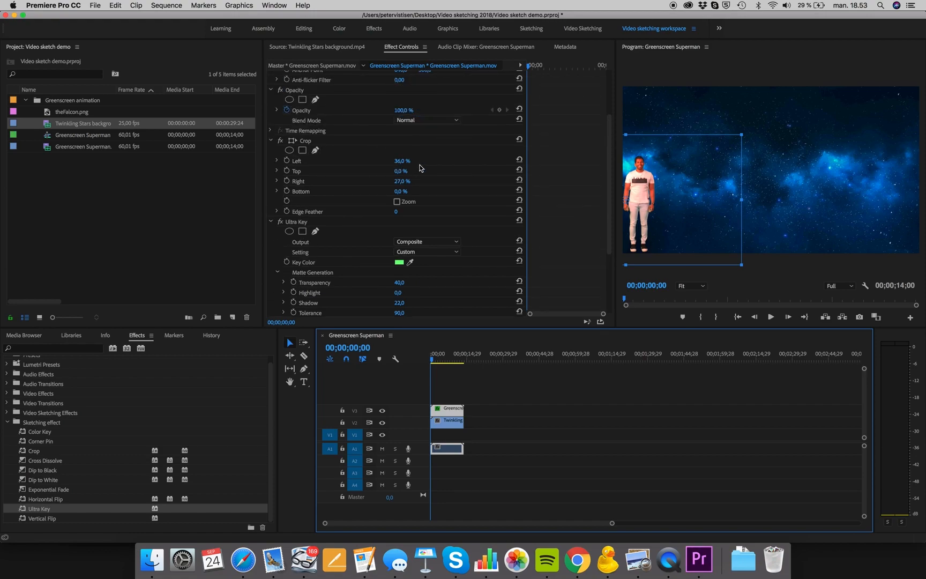
{"action": "mouse_move", "coordinate": [399, 185]}
{"action": "left_mouse_down"}
{"action": "mouse_move", "coordinate": [420, 185]}
{"action": "mouse_move", "coordinate": [385, 182]}
{"action": "mouse_move", "coordinate": [404, 181]}
{"action": "left_mouse_up"}
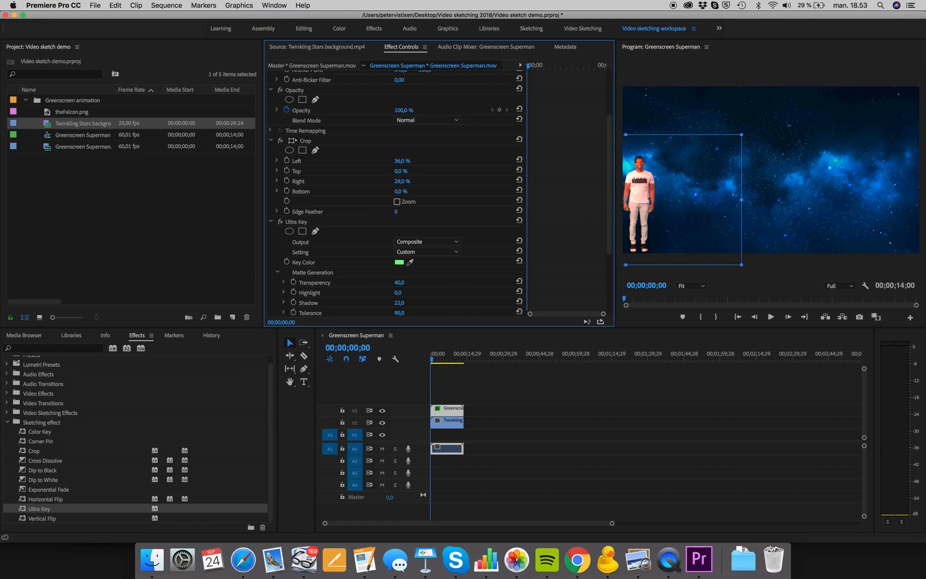
{"action": "scroll", "coordinate": [354, 190], "scroll_direction": "up", "scroll_amount": 5}
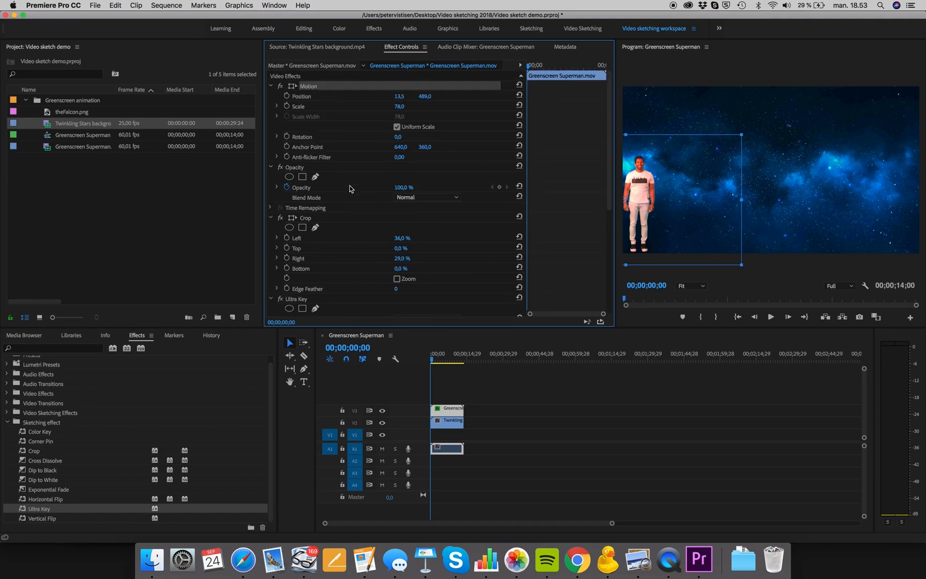
Turn on keyframing for the clip's Position and Scale at the sequence start
{"action": "left_click", "coordinate": [287, 97]}
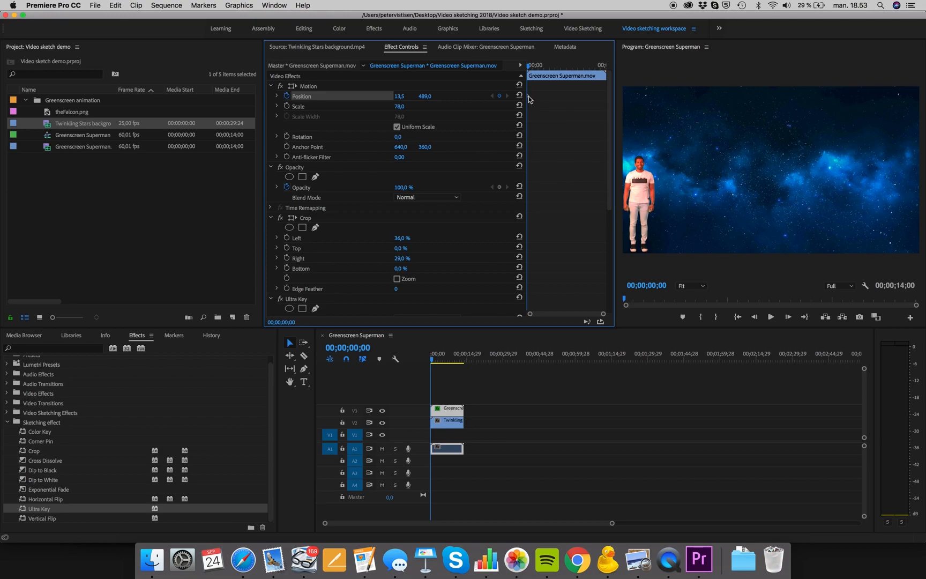
{"action": "left_click", "coordinate": [286, 107]}
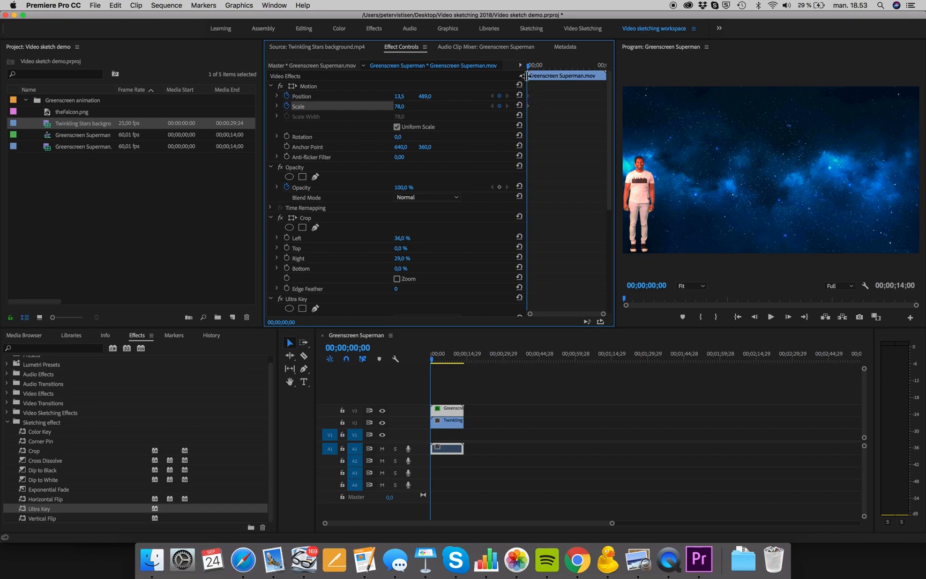
{"action": "left_click_drag", "start_coordinate": [529, 66], "coordinate": [526, 70]}
{"action": "left_click", "coordinate": [402, 107]}
Add a Position keyframe at 00;00;01;25 and turn on keyframing for Rotation at the same frame
{"action": "left_click_drag", "start_coordinate": [433, 355], "coordinate": [437, 361]}
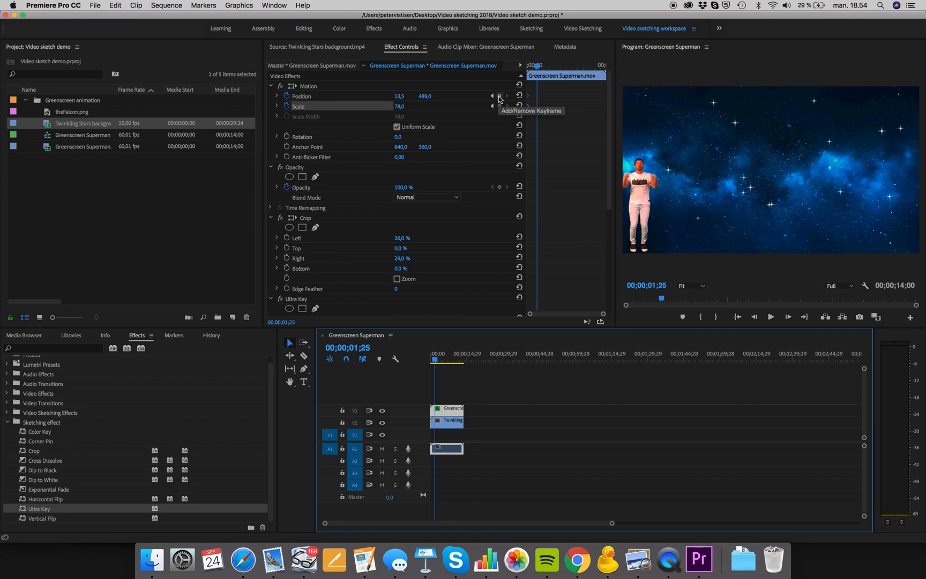
{"action": "left_click", "coordinate": [500, 96]}
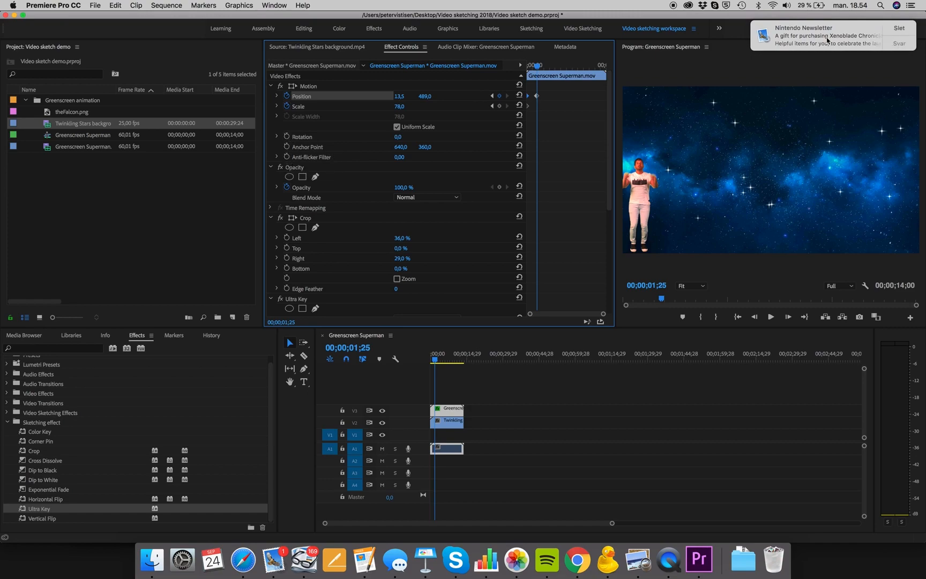
{"action": "left_click", "coordinate": [287, 138]}
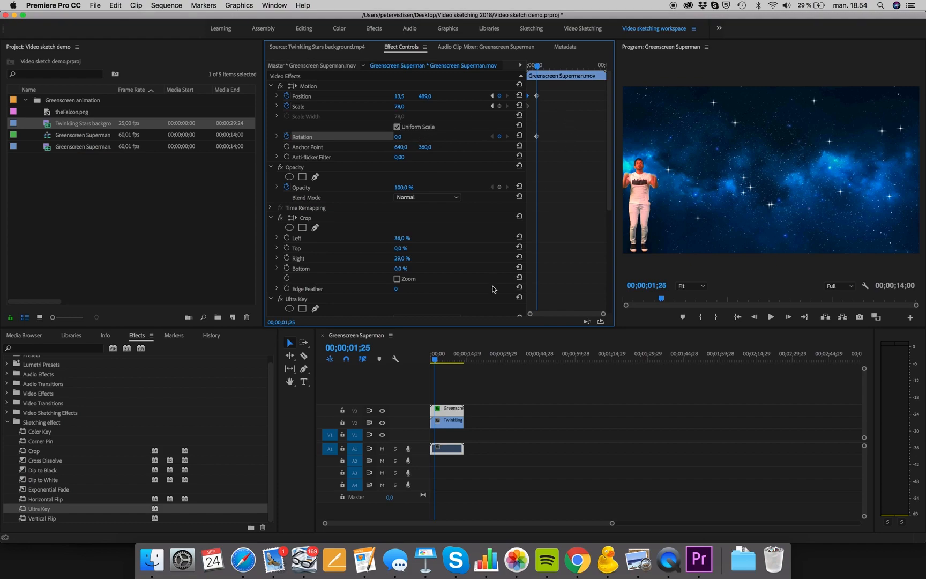
At 00;00;02;01, keyframe the man flying up to the frame's upper-left area, at position about 32.3, 280.9
{"action": "left_click", "coordinate": [437, 362]}
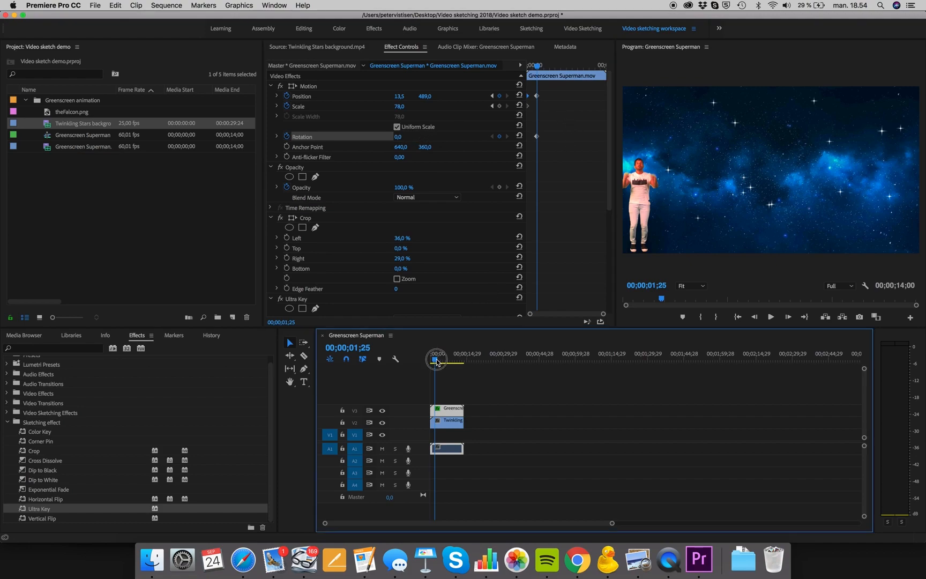
{"action": "key", "text": "space"}
{"action": "left_click_drag", "start_coordinate": [437, 363], "coordinate": [436, 362]}
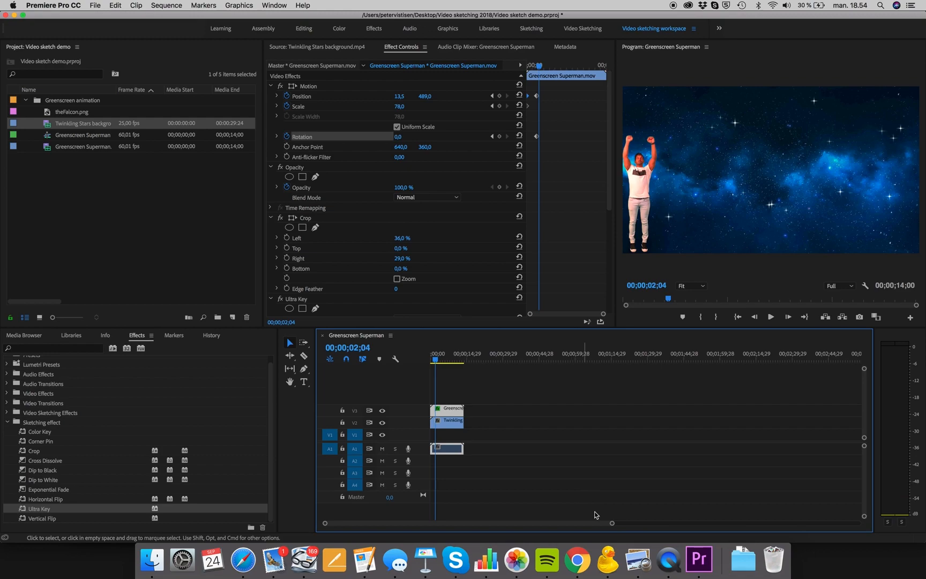
{"action": "left_click_drag", "start_coordinate": [612, 525], "coordinate": [516, 535]}
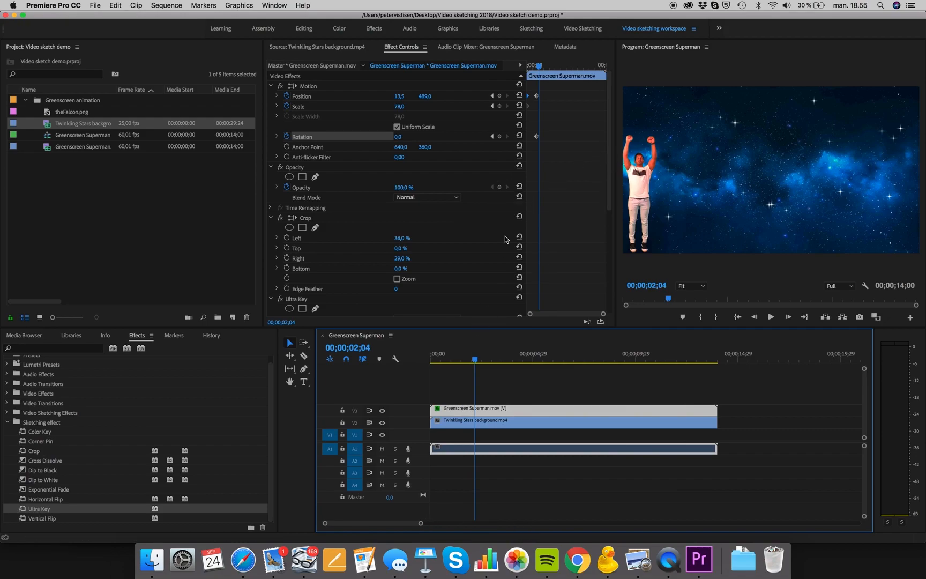
{"action": "mouse_move", "coordinate": [541, 66]}
{"action": "left_mouse_down"}
{"action": "mouse_move", "coordinate": [532, 66]}
{"action": "mouse_move", "coordinate": [540, 67]}
{"action": "left_mouse_up"}
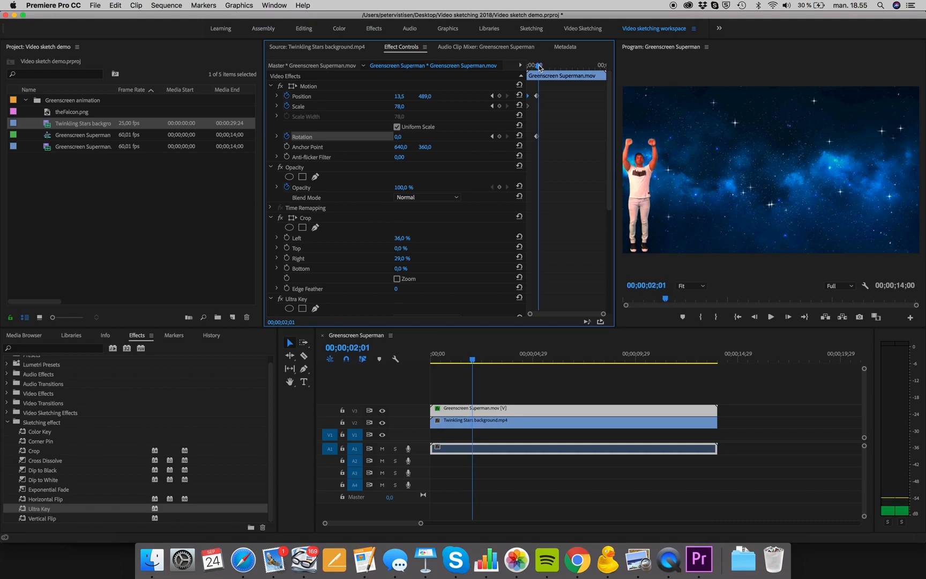
{"action": "left_click", "coordinate": [292, 88]}
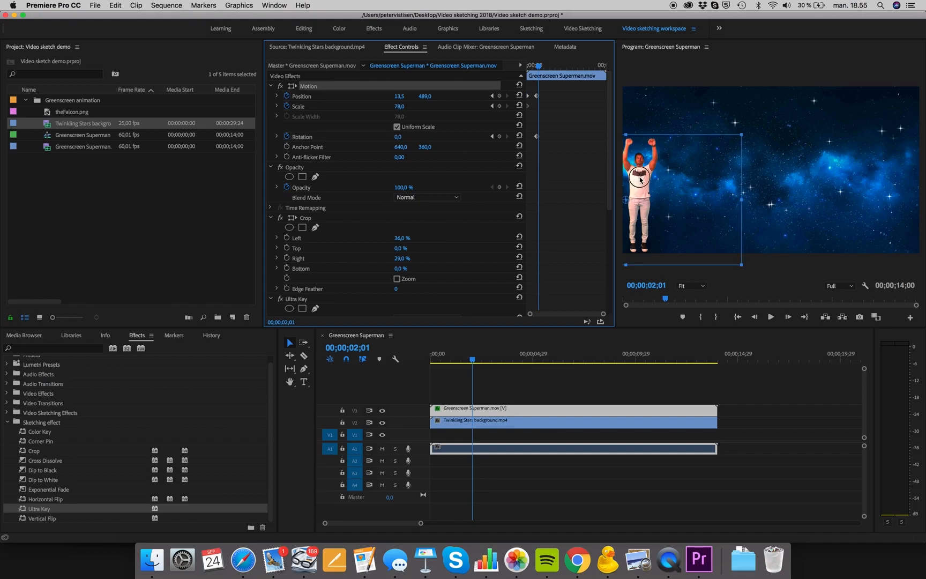
{"action": "left_click_drag", "start_coordinate": [640, 179], "coordinate": [660, 142]}
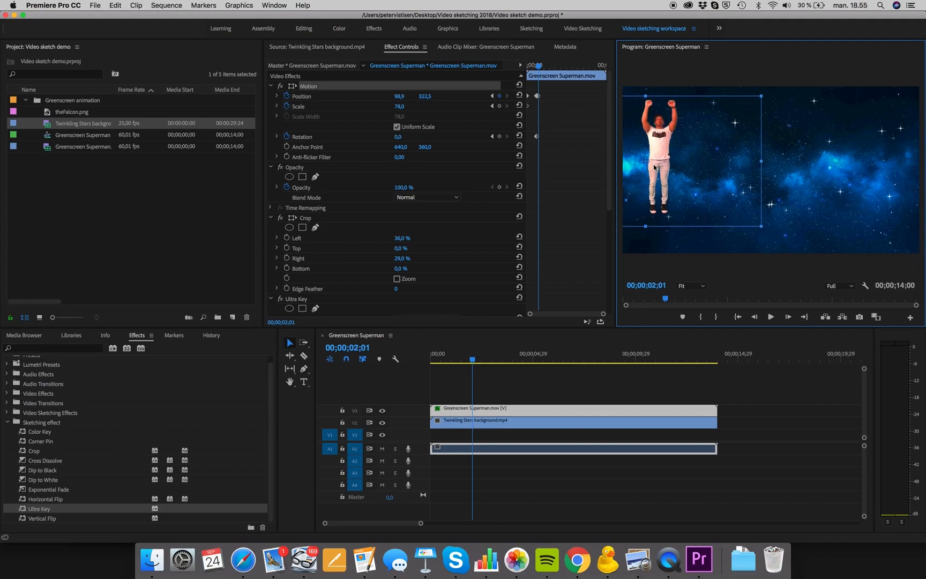
{"action": "left_click_drag", "start_coordinate": [662, 153], "coordinate": [646, 143]}
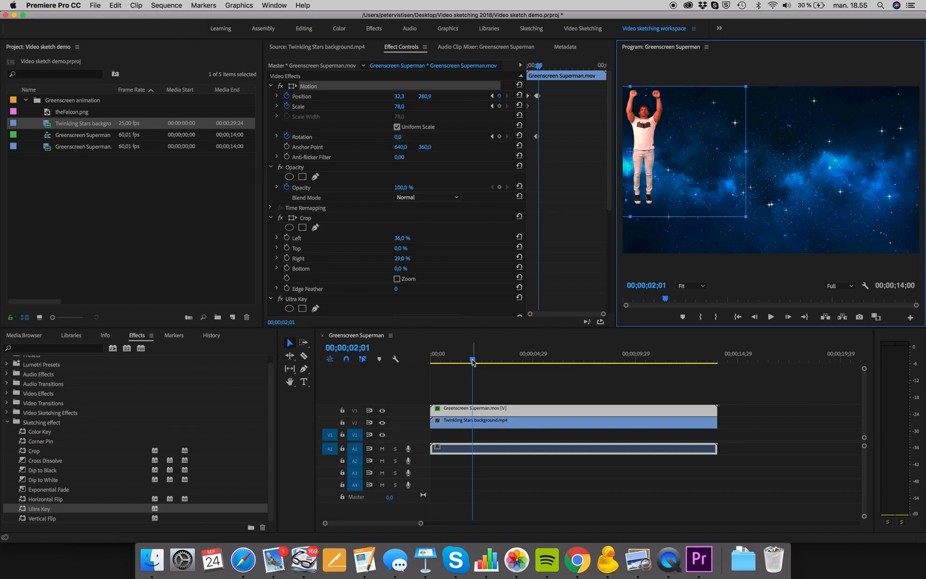
Play the sequence from the start to check the man's takeoff
{"action": "left_click_drag", "start_coordinate": [473, 362], "coordinate": [426, 363]}
{"action": "key", "text": "space"}
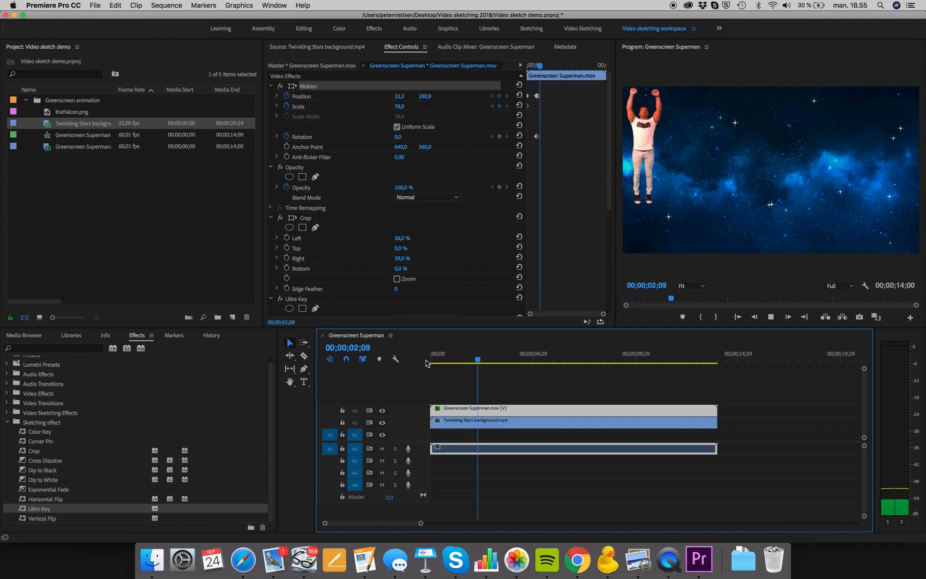
{"action": "key", "text": "space"}
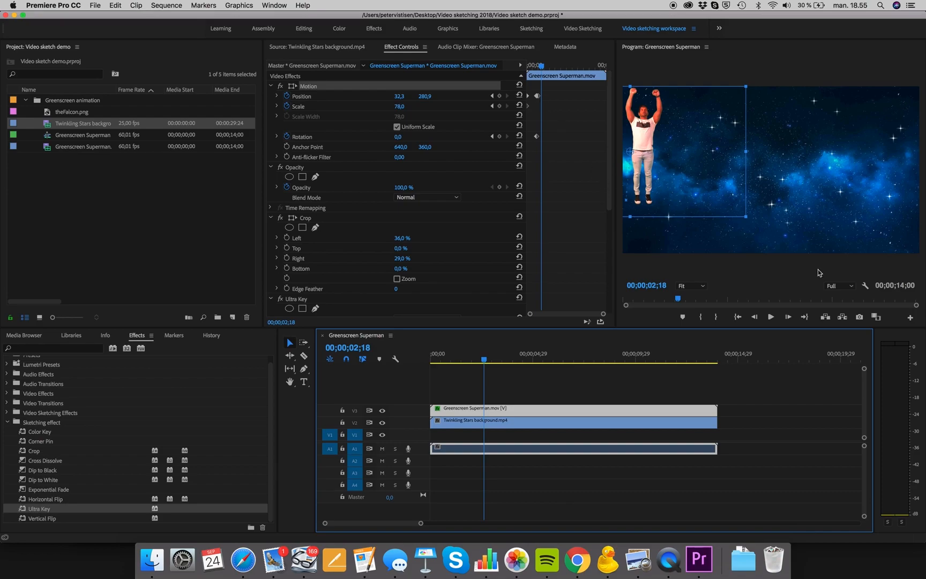
Set the program monitor's playback resolution to 1/2 and replay the takeoff from the sequence start
{"action": "left_click", "coordinate": [839, 286]}
{"action": "left_click", "coordinate": [840, 308]}
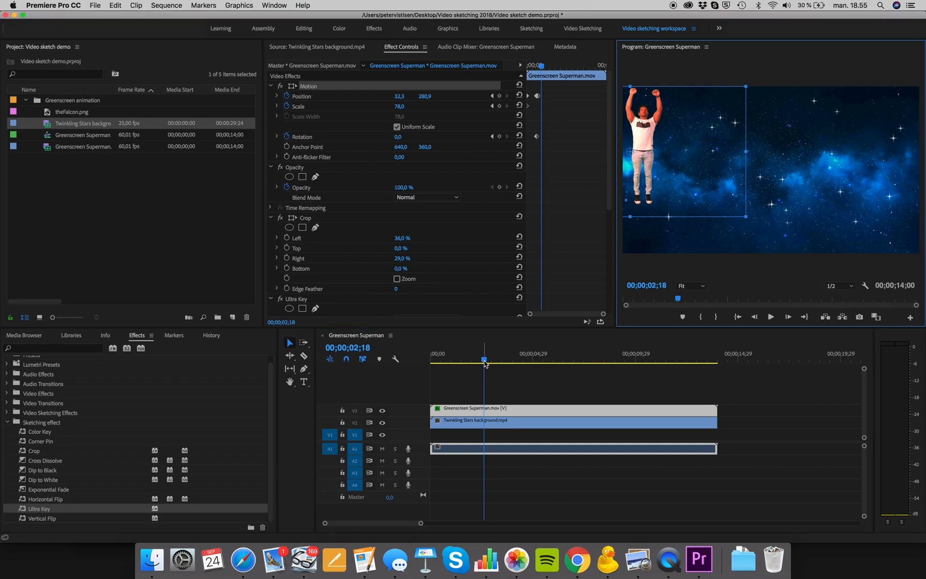
{"action": "left_click_drag", "start_coordinate": [485, 364], "coordinate": [432, 367]}
{"action": "key", "text": "space"}
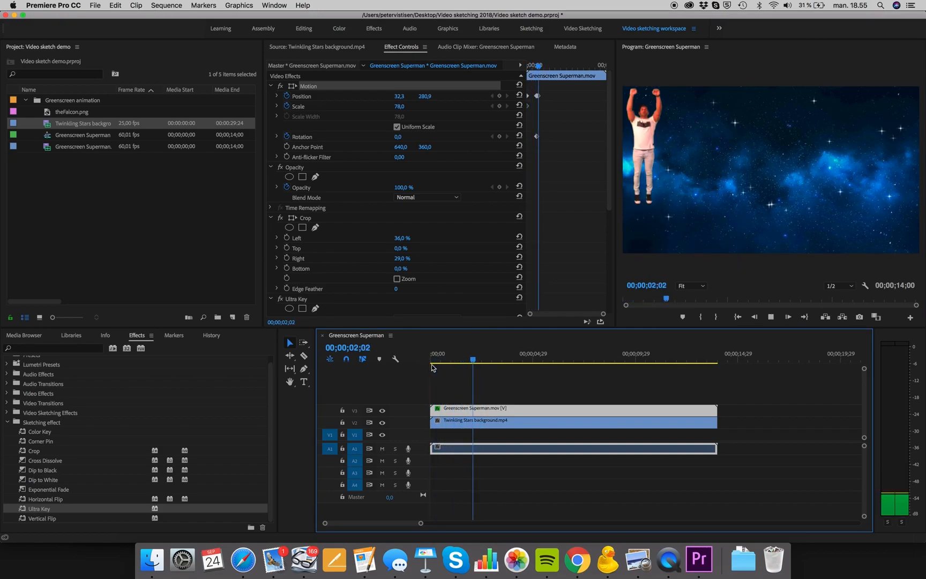
{"action": "key", "text": "space"}
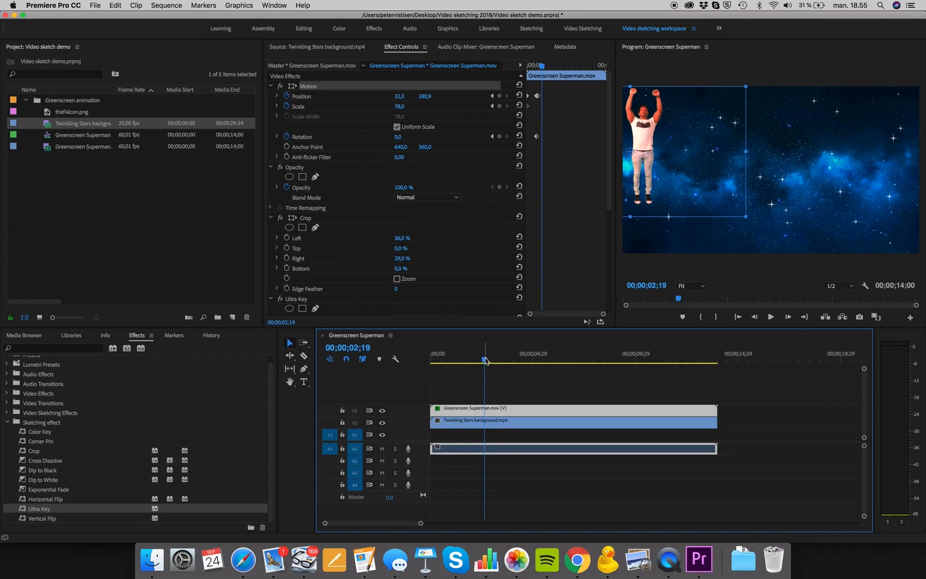
Enlarge the clip's keyframe timeline and move the last Position keyframe to about 00;00;02;13 for a slower takeoff
{"action": "left_click_drag", "start_coordinate": [483, 358], "coordinate": [481, 358]}
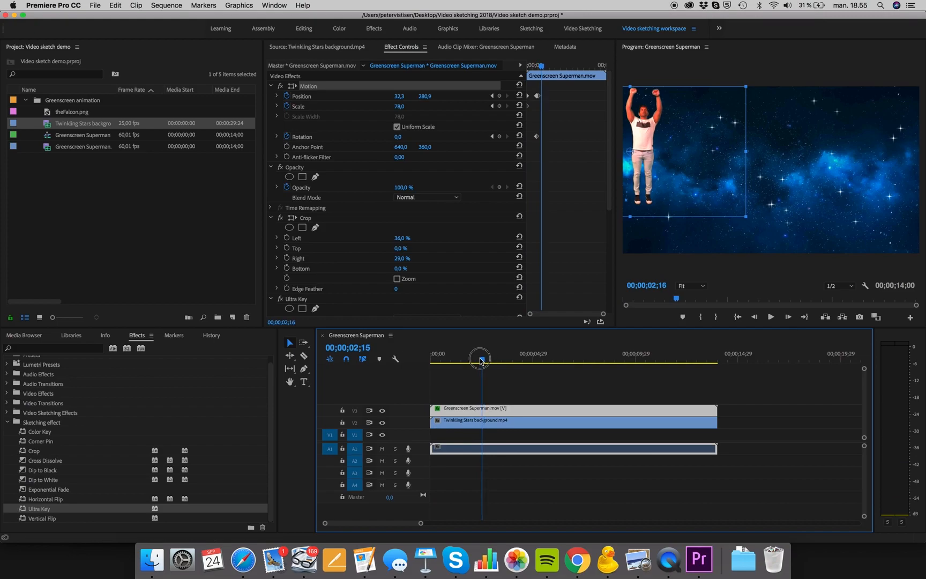
{"action": "left_click", "coordinate": [538, 96]}
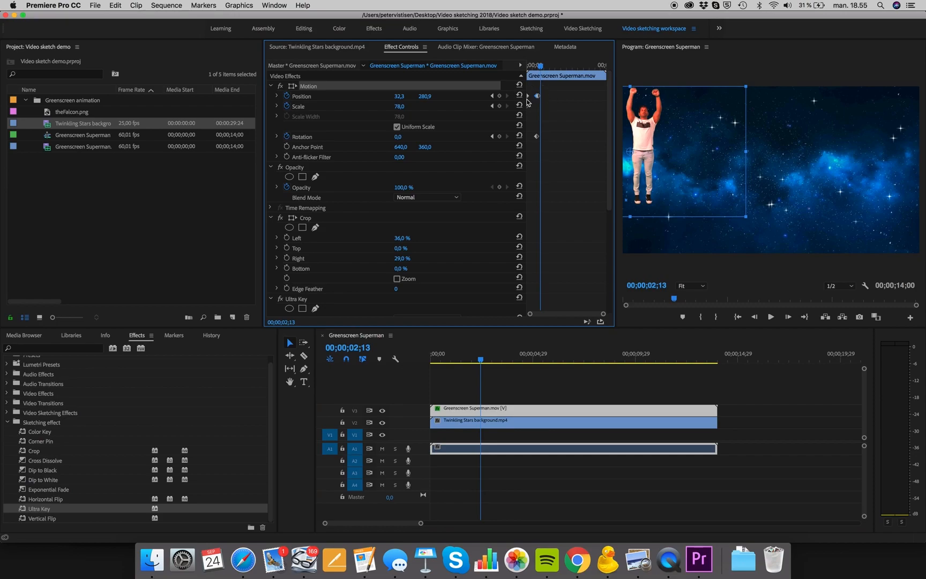
{"action": "left_click_drag", "start_coordinate": [528, 103], "coordinate": [456, 107]}
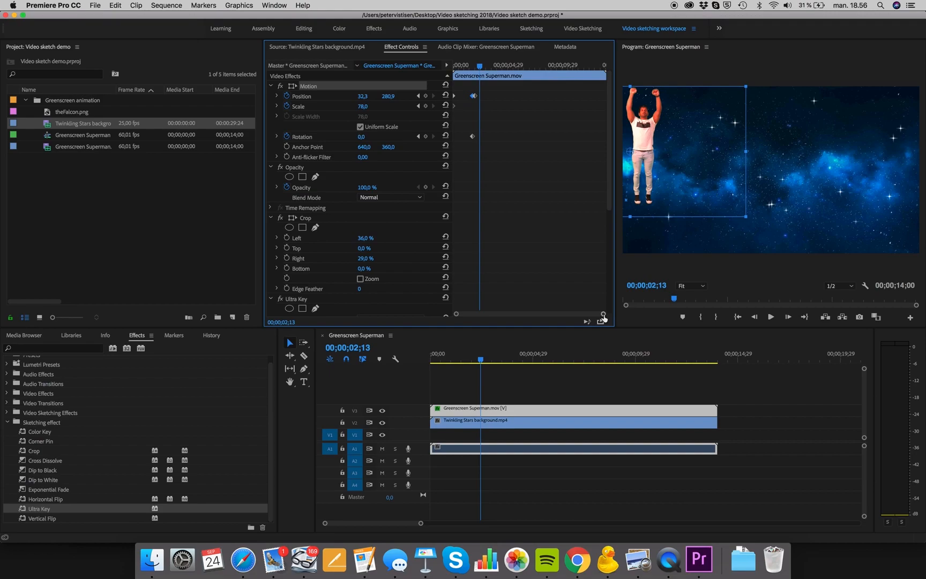
{"action": "left_click_drag", "start_coordinate": [604, 315], "coordinate": [584, 317]}
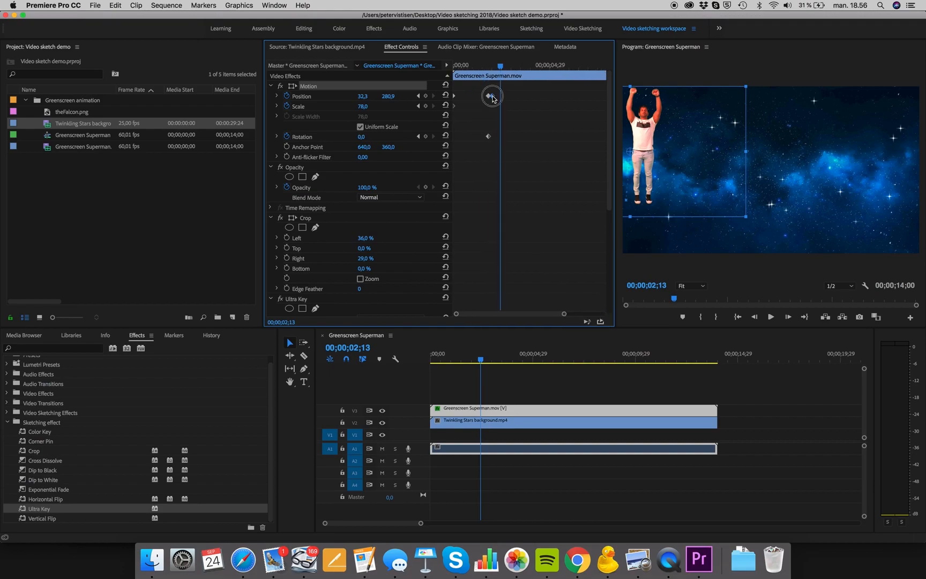
{"action": "left_click_drag", "start_coordinate": [494, 98], "coordinate": [488, 68]}
Replay the takeoff from before the first jump keyframe to check its slower timing
{"action": "key", "text": "space"}
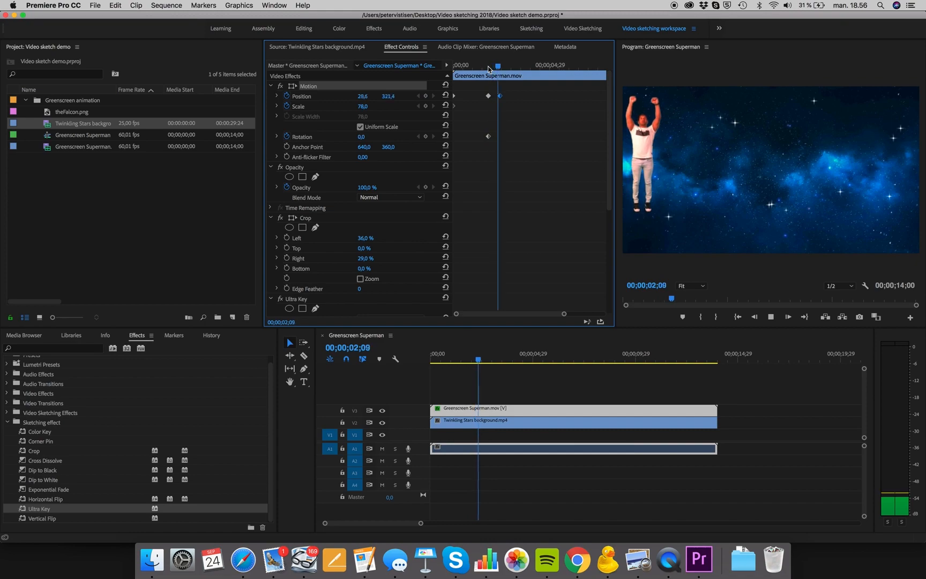
{"action": "key", "text": "space"}
{"action": "left_click_drag", "start_coordinate": [488, 68], "coordinate": [462, 67]}
{"action": "key", "text": "space"}
{"action": "key", "text": "space"}
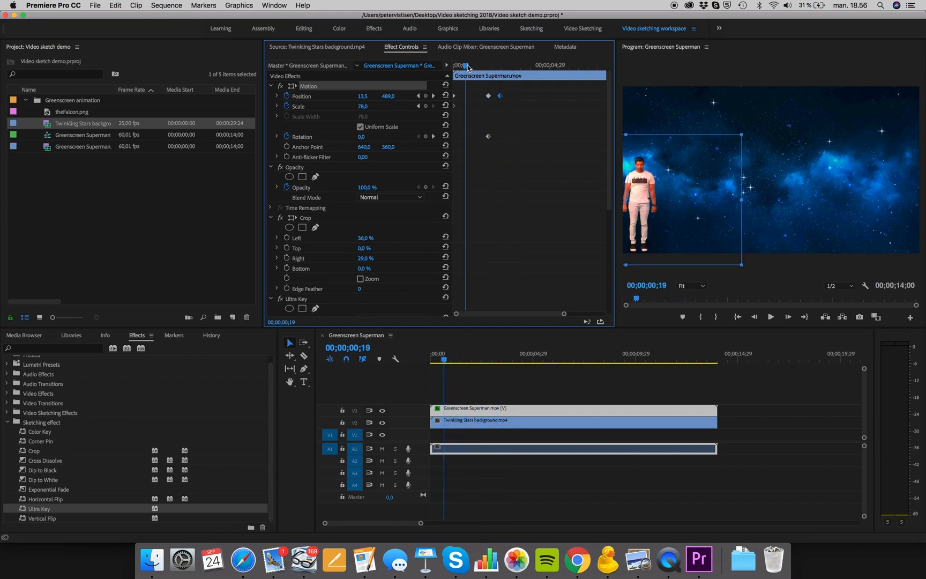
{"action": "left_click", "coordinate": [772, 317]}
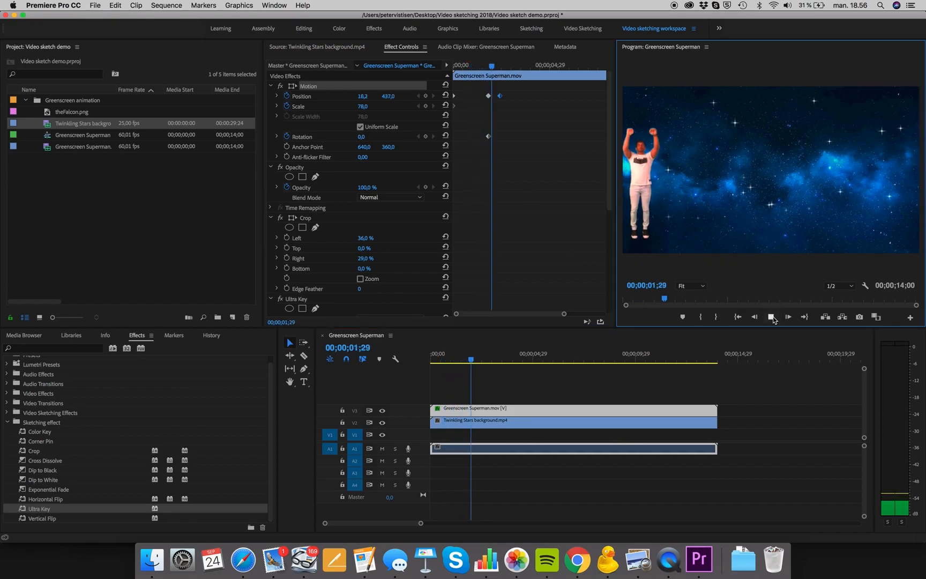
{"action": "left_click", "coordinate": [772, 317]}
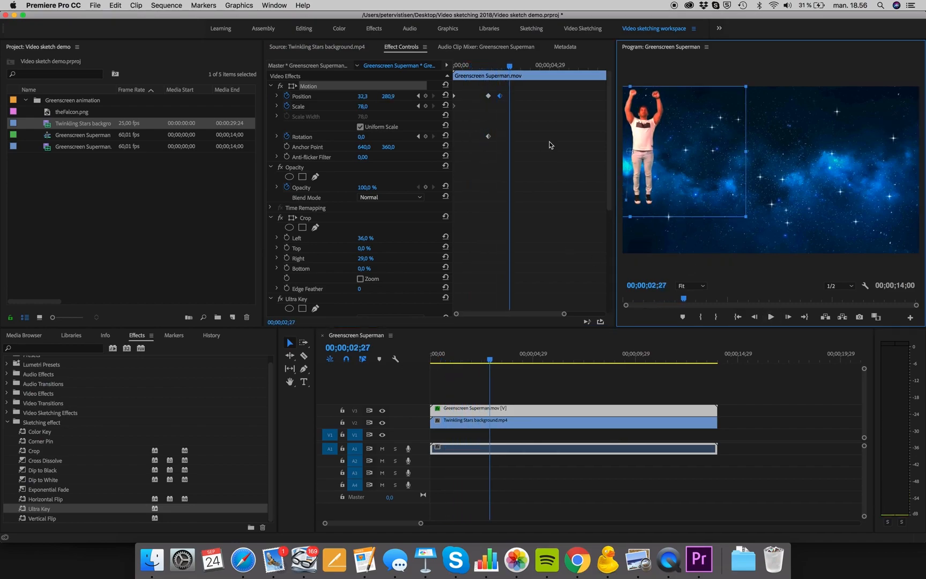
Try a much slower rise by moving the last Position keyframe to about five seconds, and return it to about 00;00;02;13
{"action": "left_click_drag", "start_coordinate": [508, 66], "coordinate": [554, 96]}
{"action": "left_click", "coordinate": [502, 97]}
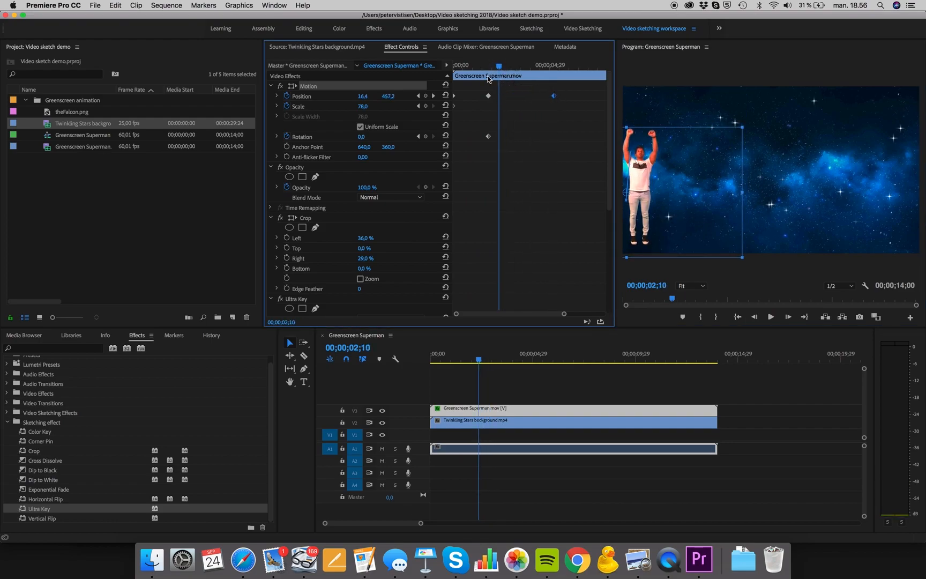
{"action": "key", "text": "space"}
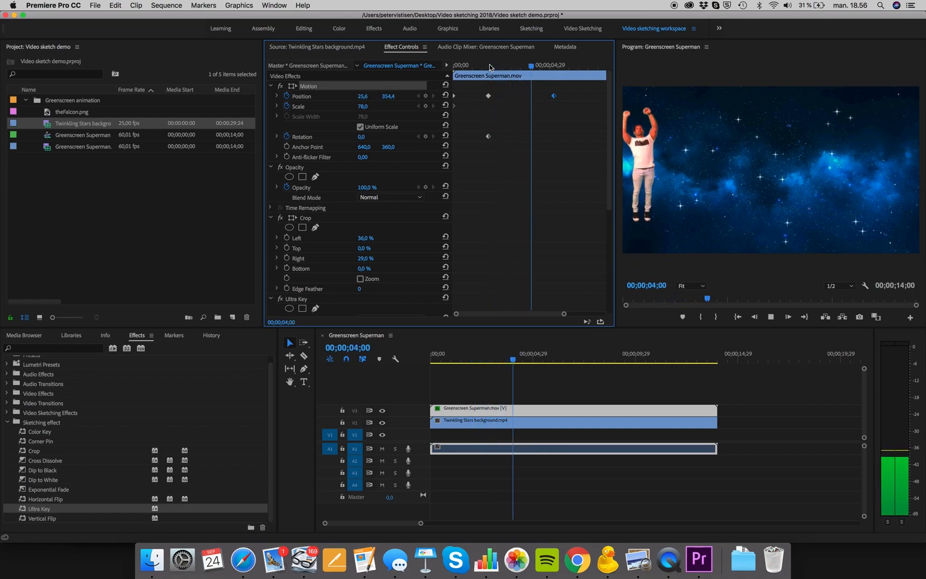
{"action": "key", "text": "space"}
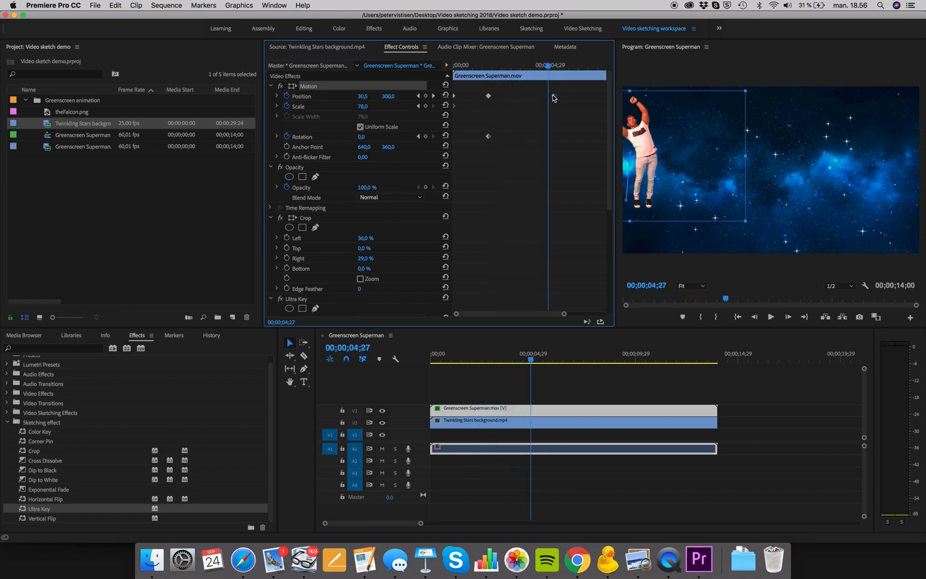
{"action": "left_click_drag", "start_coordinate": [553, 97], "coordinate": [500, 100]}
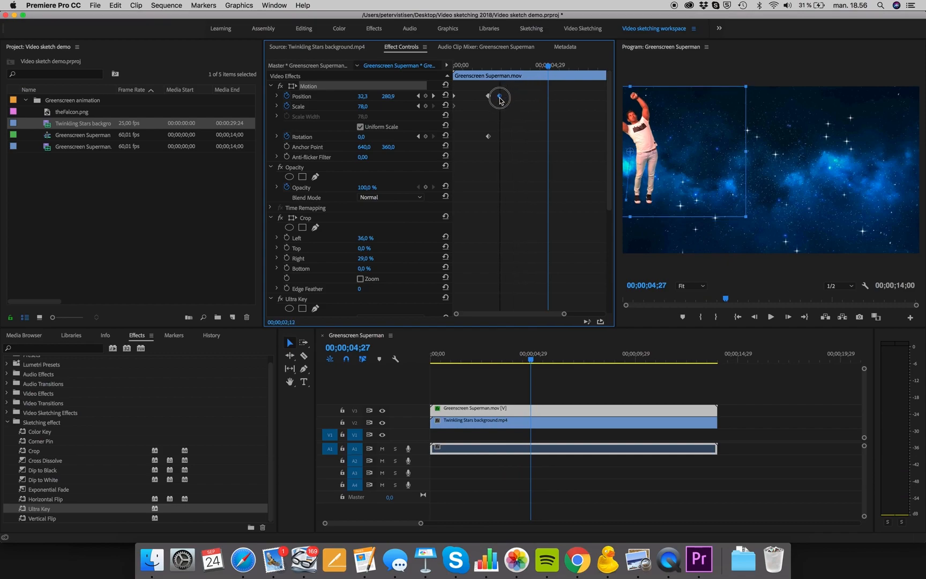
Play the takeoff again and scrub around the last Position keyframe to check the man's rise
{"action": "left_click", "coordinate": [486, 68]}
{"action": "key", "text": "space"}
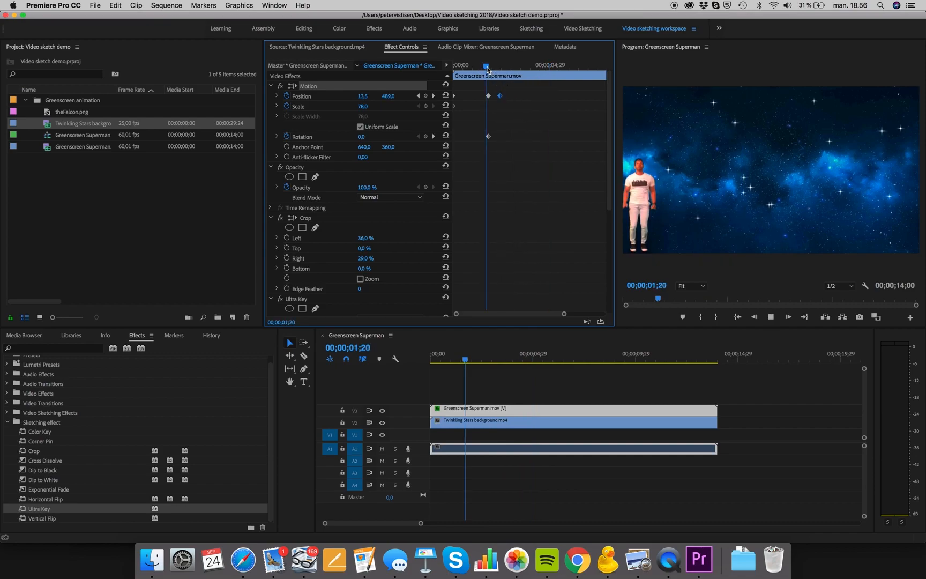
{"action": "key", "text": "space"}
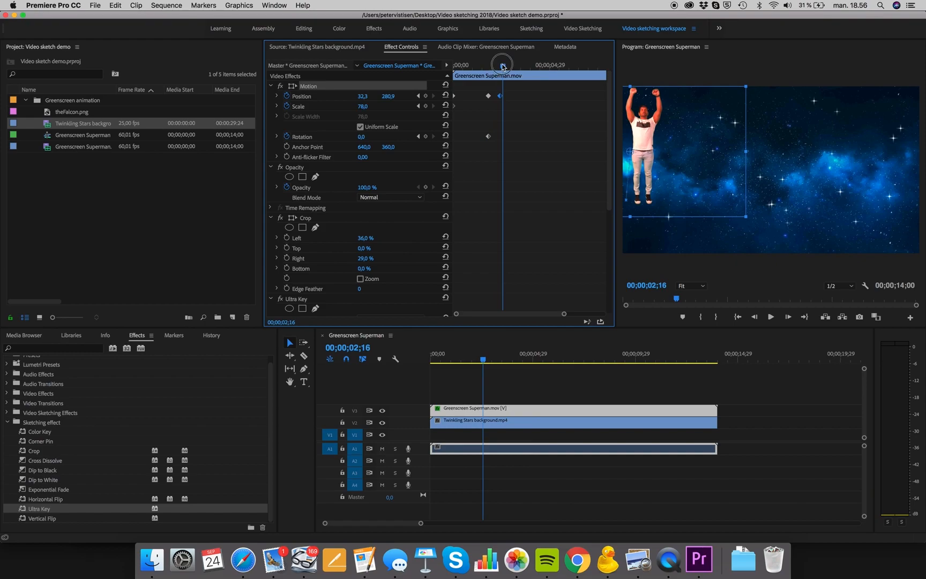
{"action": "left_click_drag", "start_coordinate": [503, 66], "coordinate": [500, 66]}
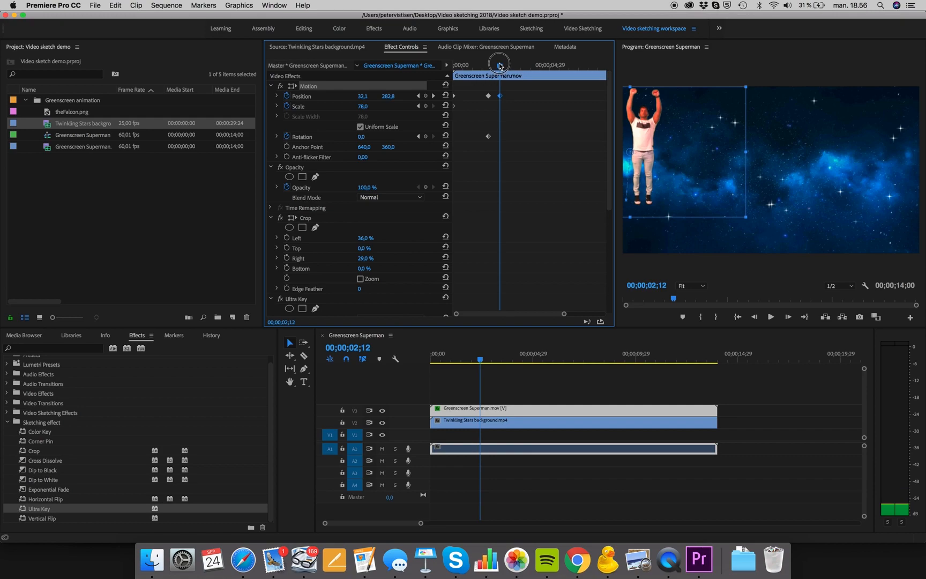
{"action": "left_click_drag", "start_coordinate": [500, 66], "coordinate": [500, 66]}
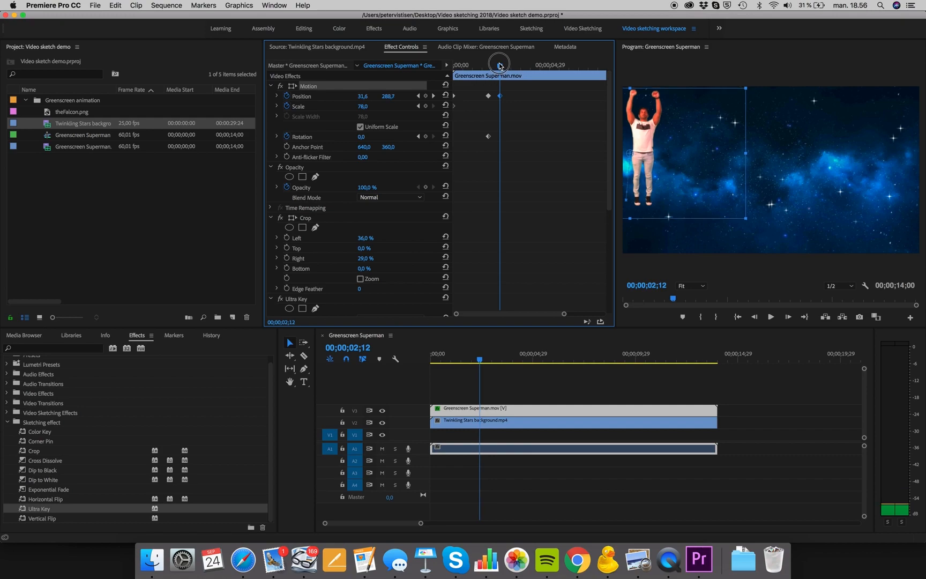
Set Rotation to 18° exactly at the last Position keyframe, 00;00;02;13
{"action": "left_click", "coordinate": [419, 97]}
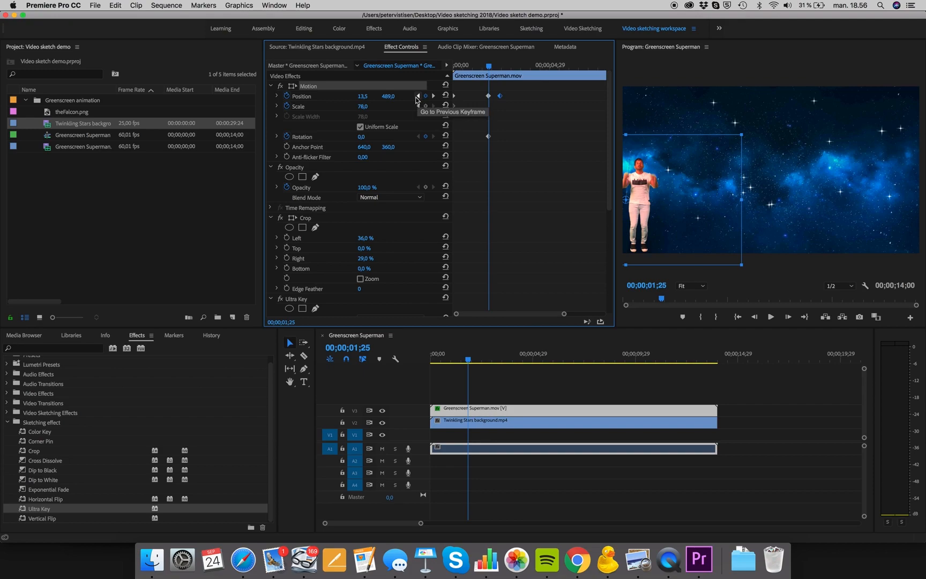
{"action": "left_click", "coordinate": [418, 97]}
{"action": "left_click", "coordinate": [434, 98]}
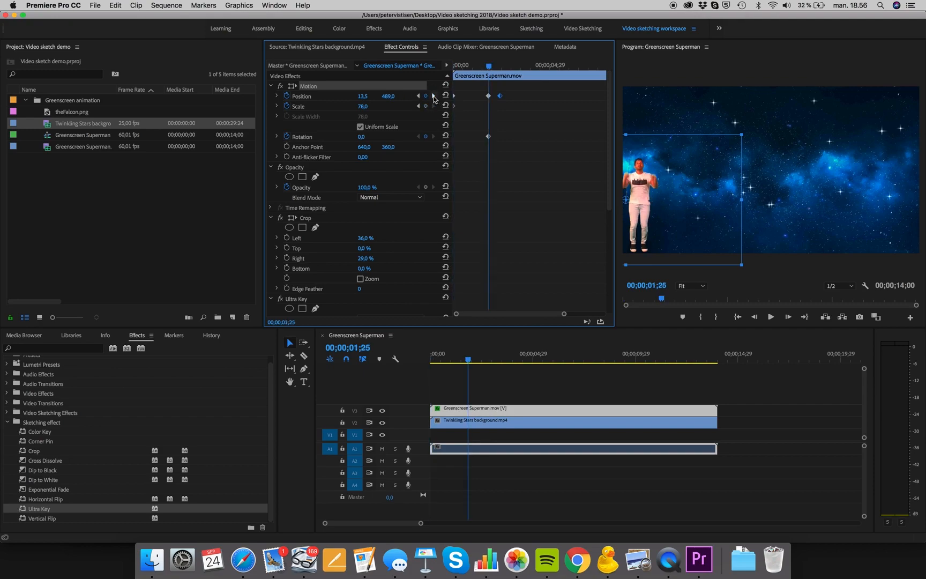
{"action": "left_click", "coordinate": [434, 97]}
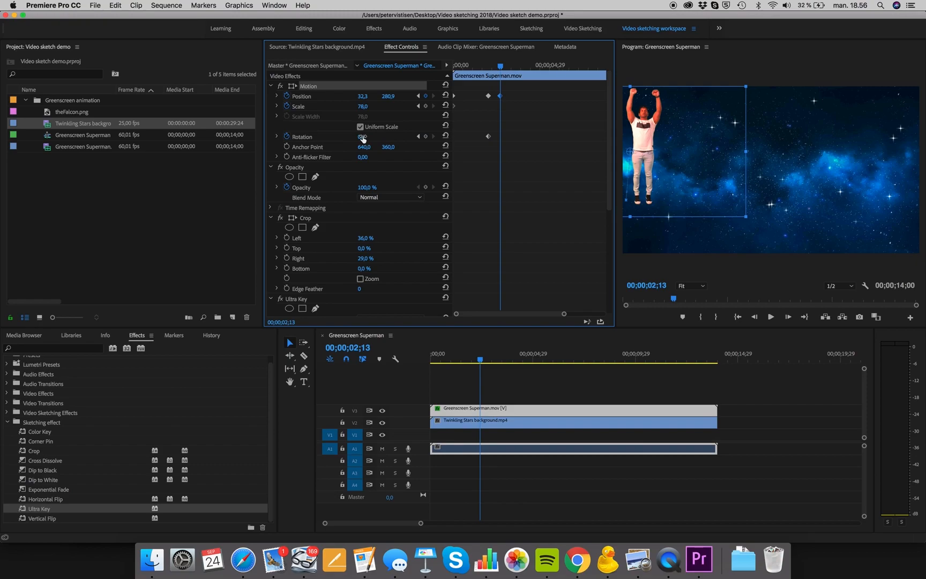
{"action": "left_click_drag", "start_coordinate": [363, 136], "coordinate": [372, 137]}
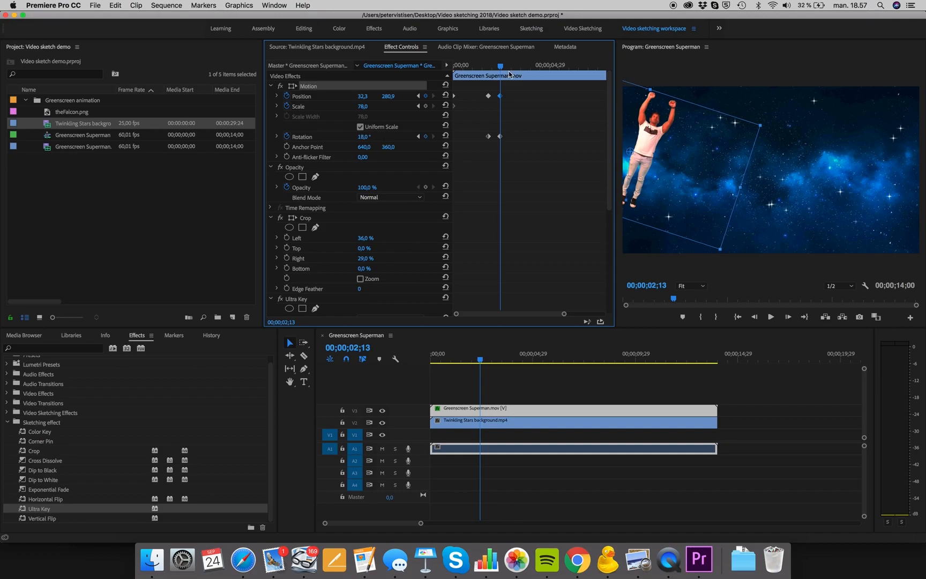
At 00;00;03;00, keyframe the man farther up and right at position about 103.0, 210.2 with Rotation 45°
{"action": "left_click_drag", "start_coordinate": [501, 68], "coordinate": [513, 68]}
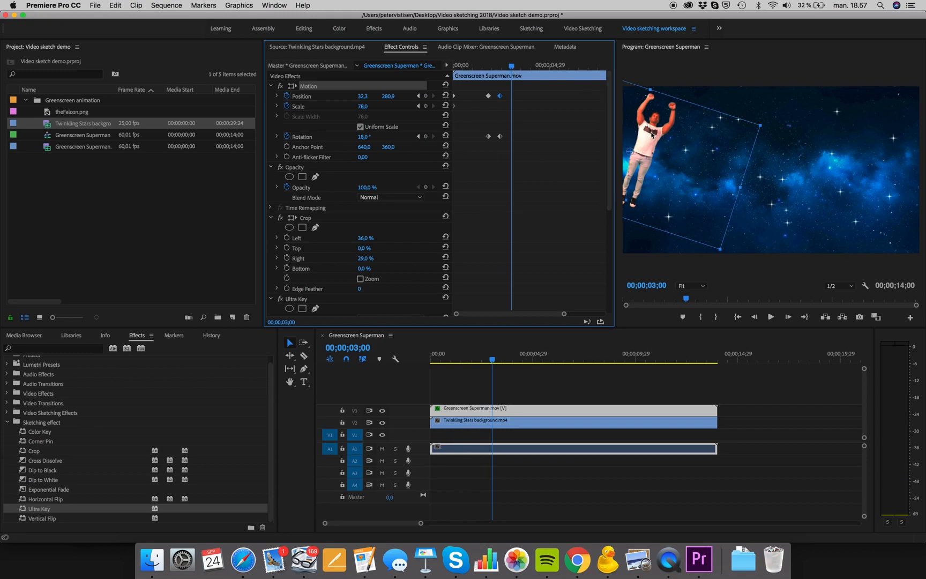
{"action": "left_click_drag", "start_coordinate": [649, 132], "coordinate": [670, 118]}
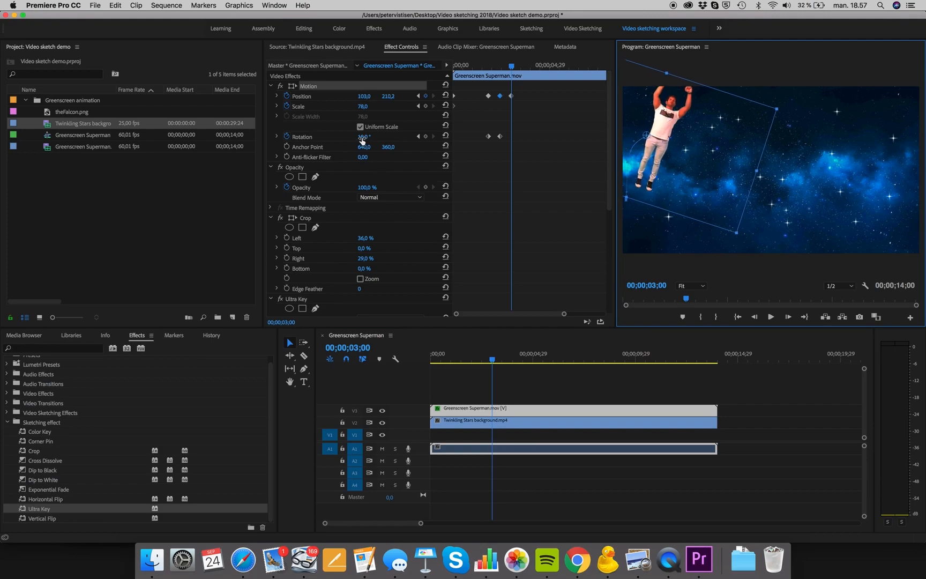
{"action": "left_click_drag", "start_coordinate": [362, 140], "coordinate": [374, 137]}
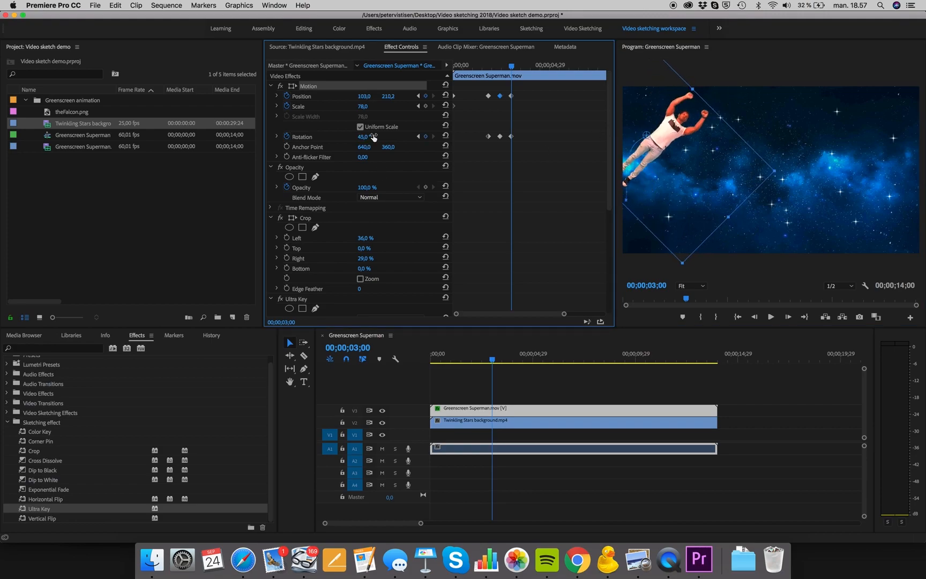
At 00;00;03;11, keyframe the man at position about 180.0, 195.6 with Rotation 79° for a near-horizontal flying pose
{"action": "left_click_drag", "start_coordinate": [512, 67], "coordinate": [518, 67]}
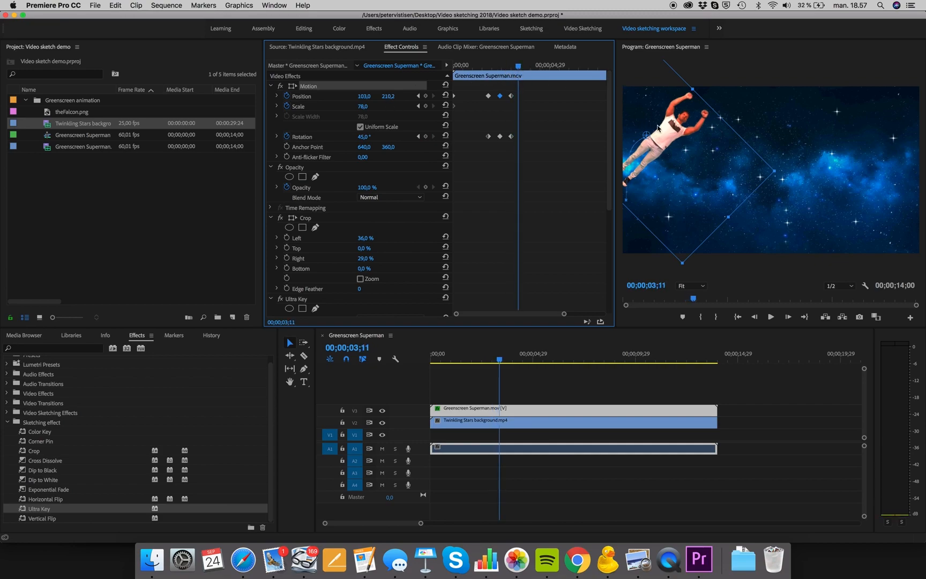
{"action": "left_click_drag", "start_coordinate": [670, 128], "coordinate": [688, 124]}
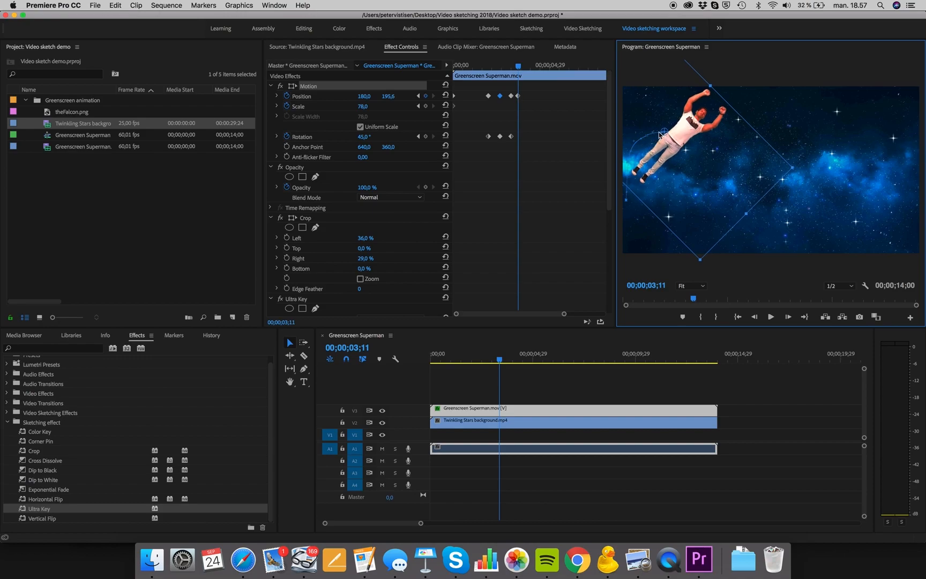
{"action": "left_click", "coordinate": [365, 138]}
{"action": "left_click_drag", "start_coordinate": [365, 137], "coordinate": [382, 138]}
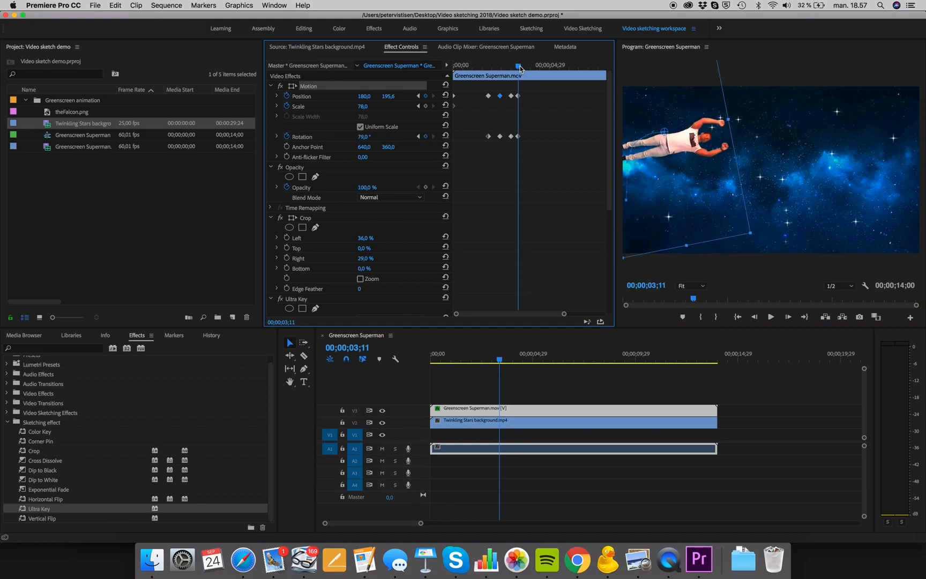
Keyframe the man's position at about 311.2, 176.9 at 00;00;03;26 and about 359.0, 145.7 near 00;00;04;10
{"action": "left_click_drag", "start_coordinate": [520, 68], "coordinate": [531, 68]}
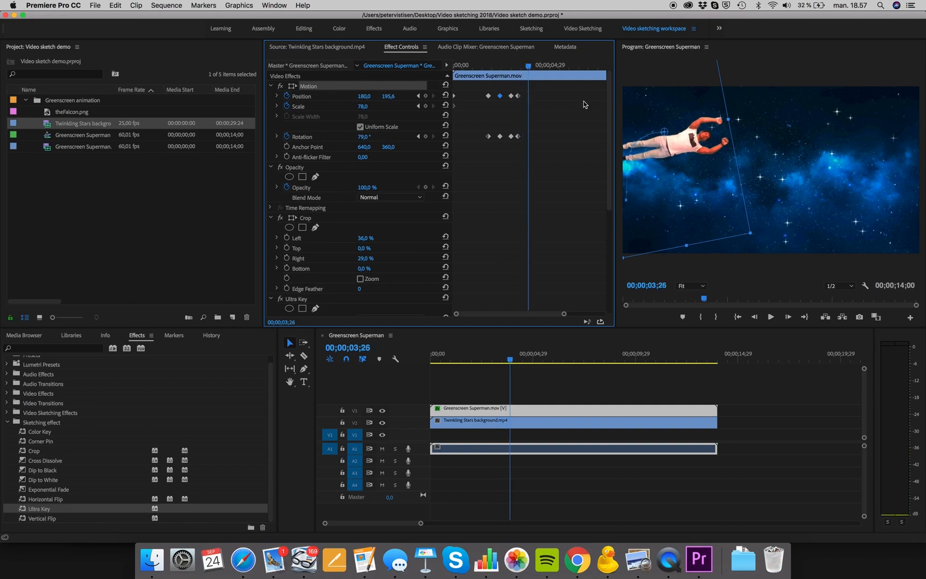
{"action": "left_click_drag", "start_coordinate": [681, 141], "coordinate": [712, 136]}
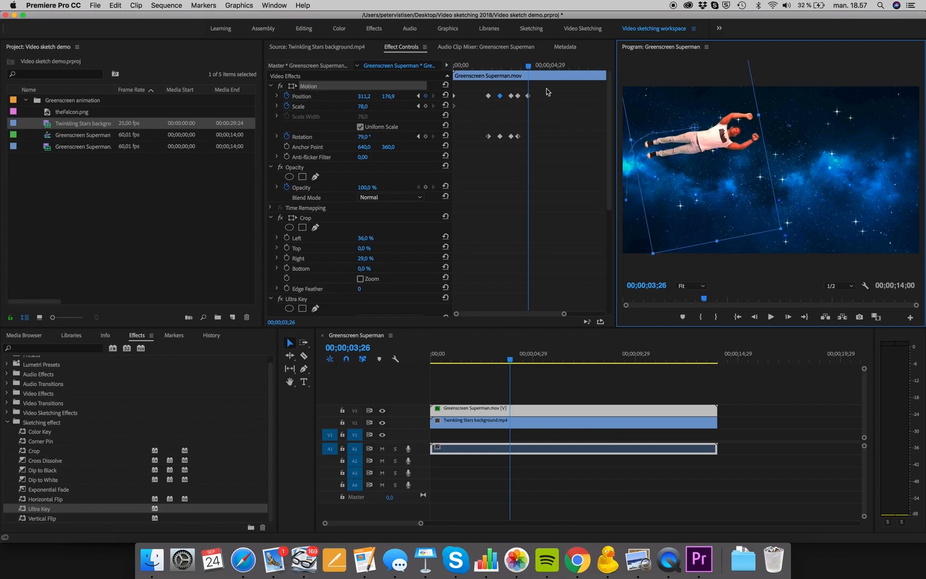
{"action": "left_click_drag", "start_coordinate": [529, 68], "coordinate": [544, 68]}
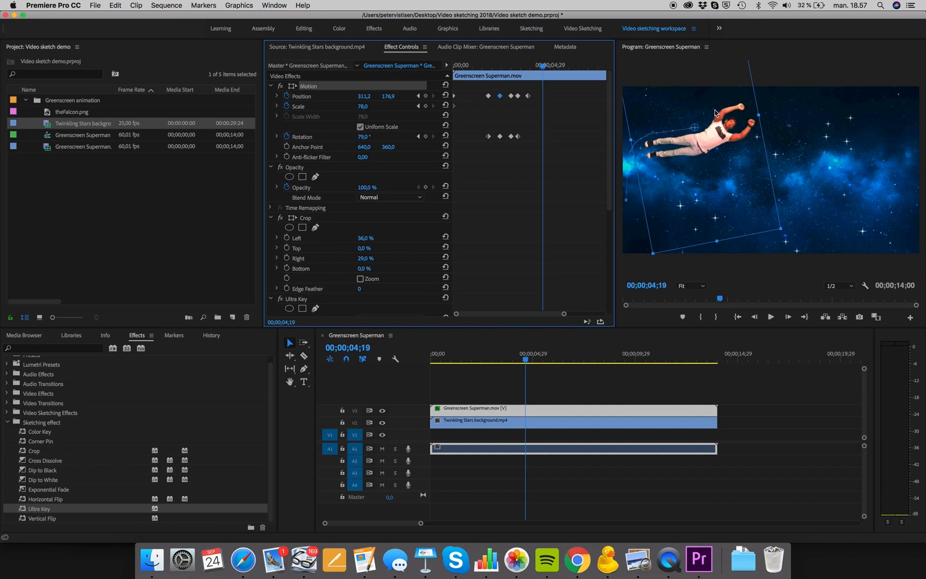
{"action": "left_click_drag", "start_coordinate": [715, 134], "coordinate": [729, 124]}
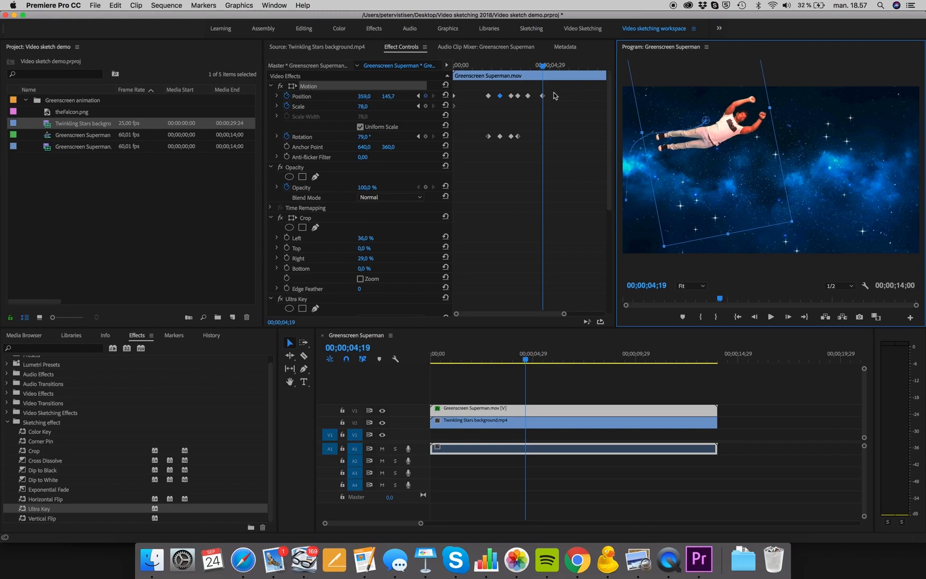
{"action": "left_click_drag", "start_coordinate": [541, 96], "coordinate": [548, 70]}
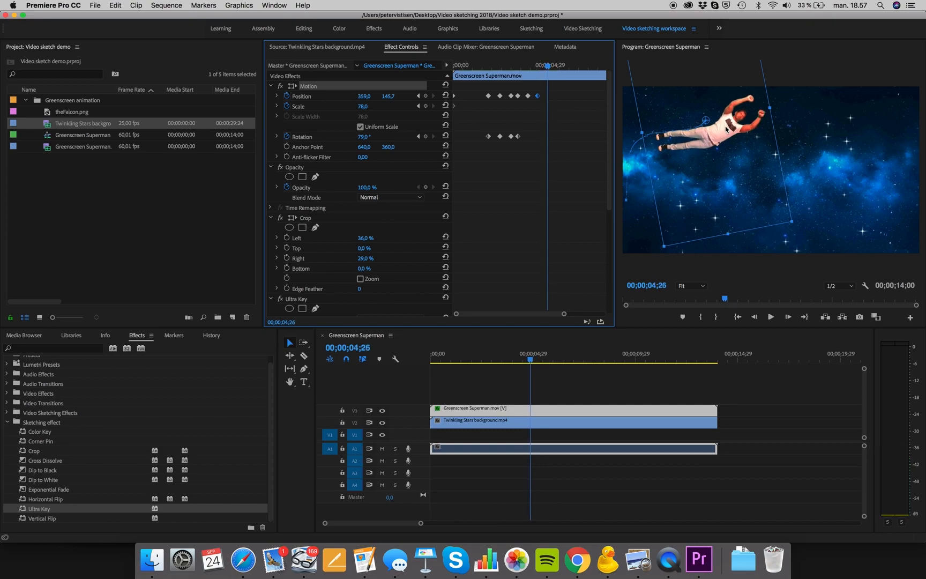
Keyframe the man's position at about 434.0, 126.9 at 00;00;04;26 and about 542.2, 120.7 at 00;00;05;12
{"action": "left_click_drag", "start_coordinate": [726, 128], "coordinate": [745, 124]}
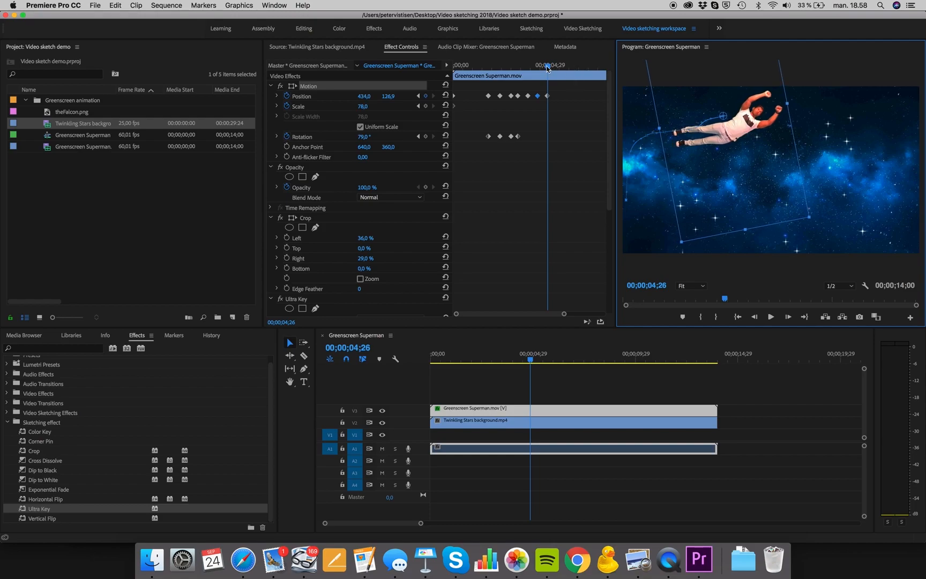
{"action": "left_click_drag", "start_coordinate": [547, 67], "coordinate": [557, 68]}
{"action": "mouse_move", "coordinate": [558, 66]}
{"action": "left_mouse_down"}
{"action": "mouse_move", "coordinate": [569, 67]}
{"action": "mouse_move", "coordinate": [559, 67]}
{"action": "left_mouse_up"}
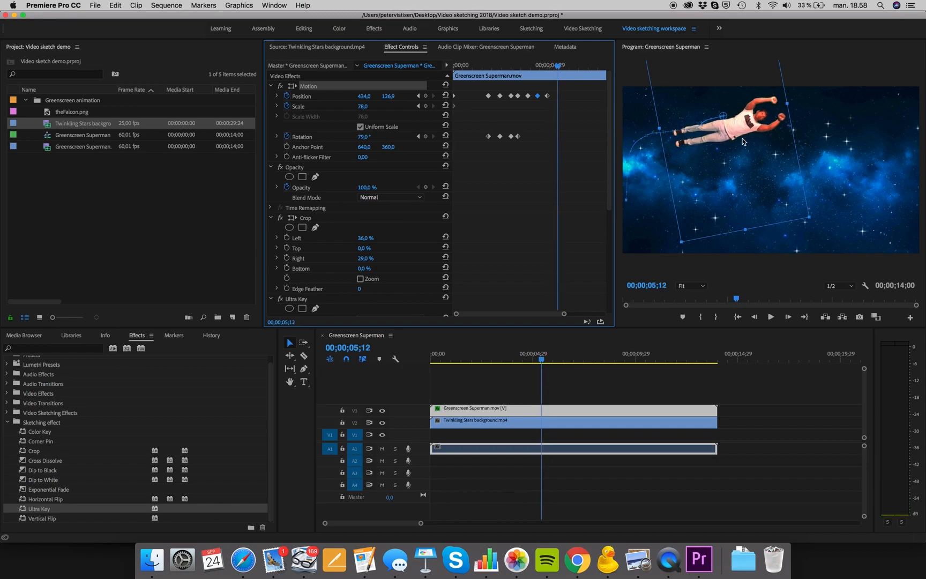
{"action": "left_click_drag", "start_coordinate": [740, 135], "coordinate": [758, 129]}
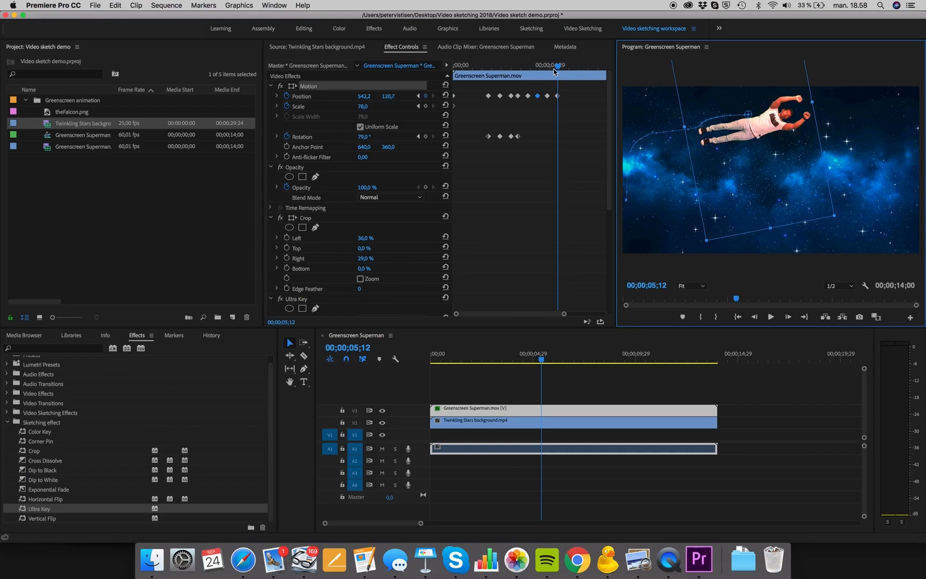
Keyframe the man's position at about 640.0, 168.6 at 00;00;06;01 and add a Rotation keyframe holding 79° at 00;00;06;00
{"action": "left_click_drag", "start_coordinate": [559, 67], "coordinate": [571, 68]}
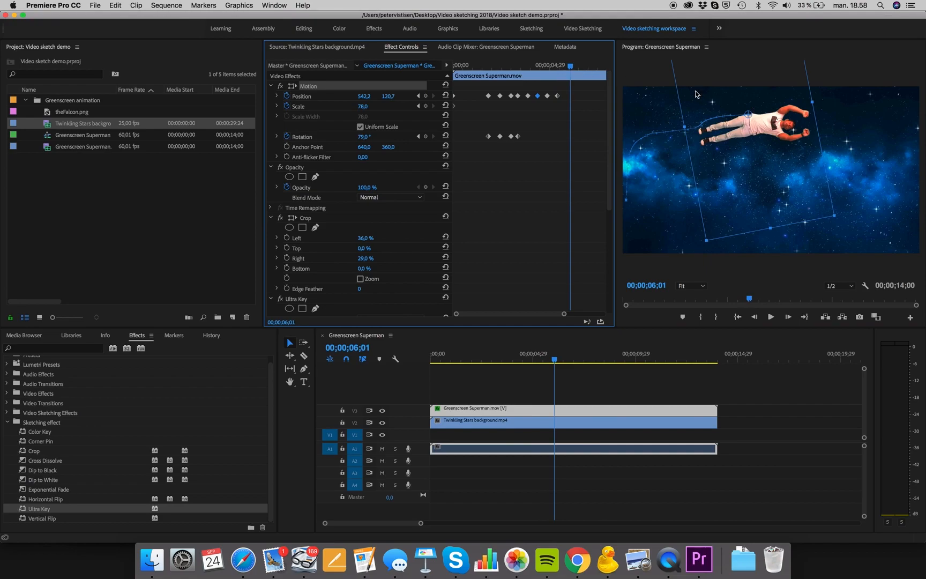
{"action": "left_click_drag", "start_coordinate": [756, 121], "coordinate": [778, 132]}
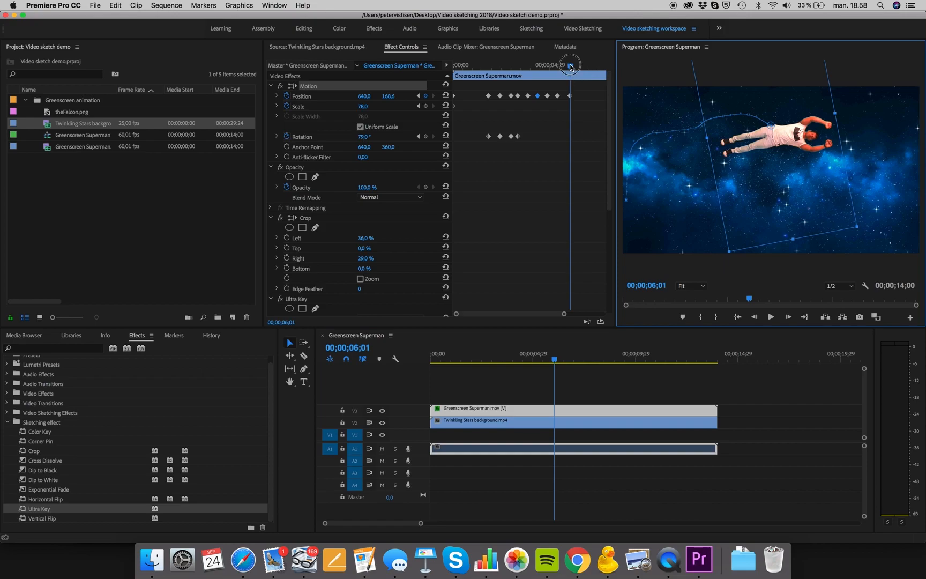
{"action": "left_click_drag", "start_coordinate": [571, 67], "coordinate": [582, 67]}
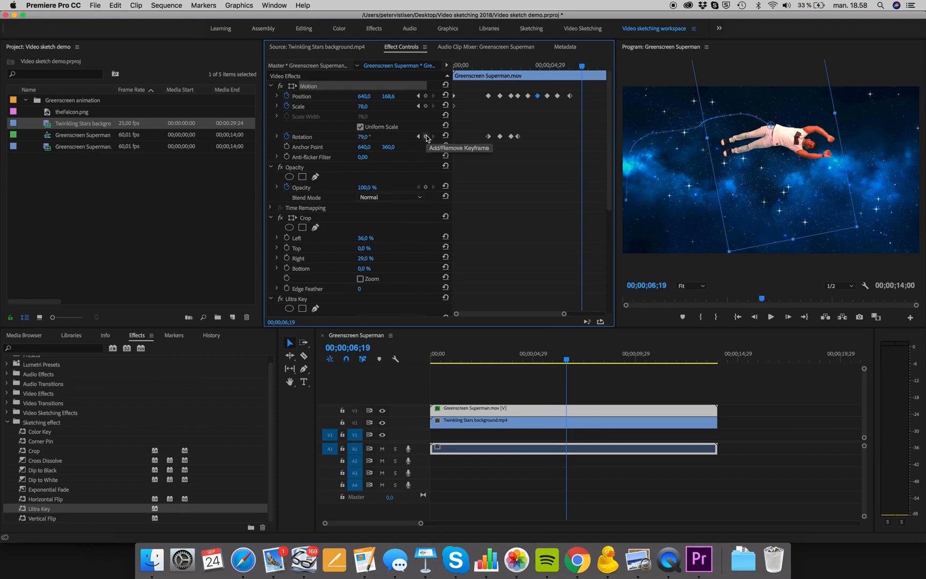
{"action": "left_click_drag", "start_coordinate": [583, 67], "coordinate": [570, 67]}
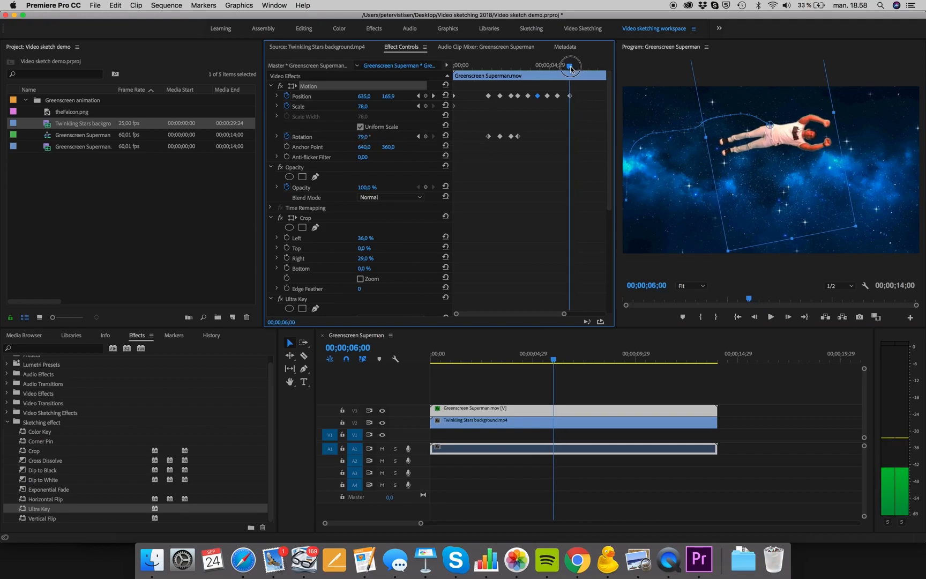
{"action": "left_click", "coordinate": [426, 137]}
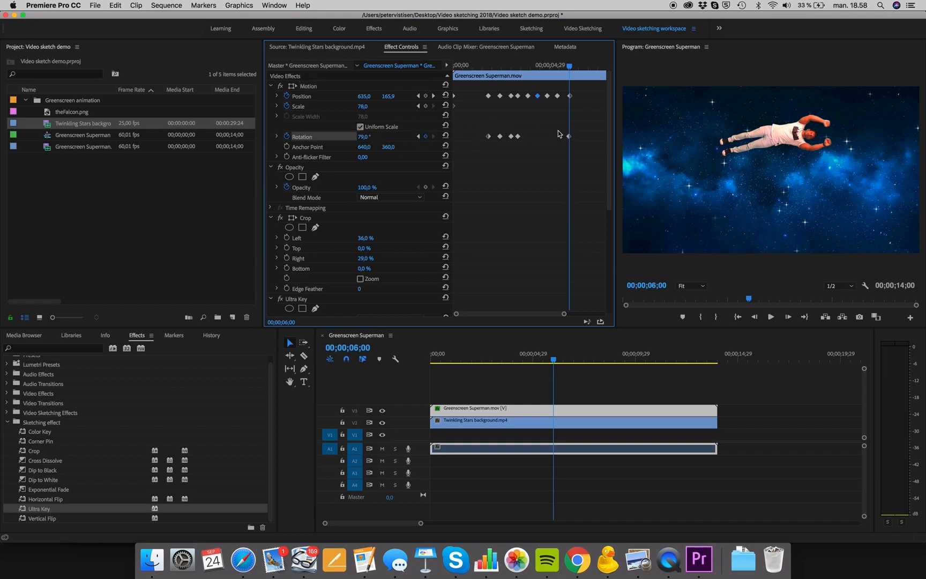
At 00;00;06;14, keyframe the man tilting downward with Rotation 103° and position about 754.5, 239.3
{"action": "mouse_move", "coordinate": [575, 65]}
{"action": "left_mouse_down"}
{"action": "mouse_move", "coordinate": [539, 66]}
{"action": "mouse_move", "coordinate": [580, 73]}
{"action": "left_mouse_up"}
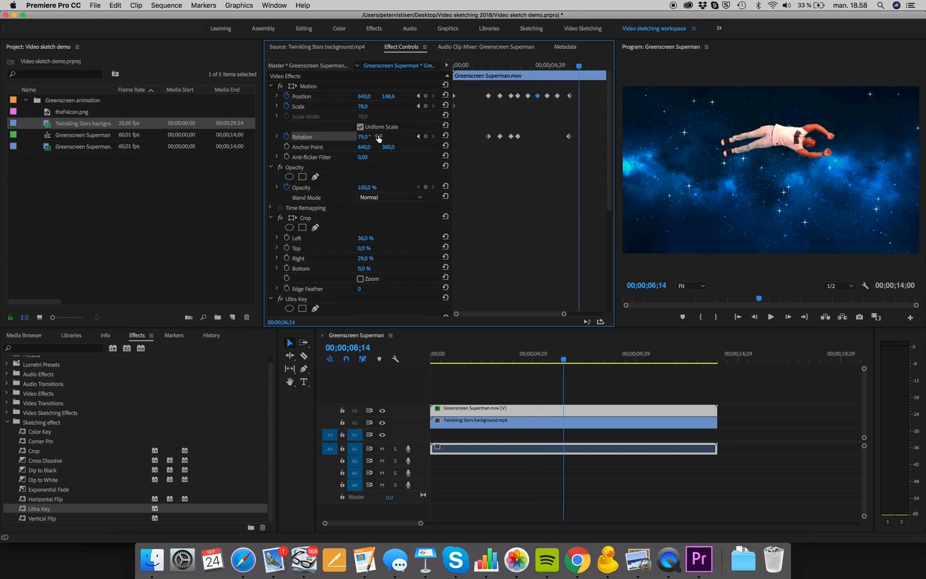
{"action": "left_click_drag", "start_coordinate": [364, 137], "coordinate": [374, 138]}
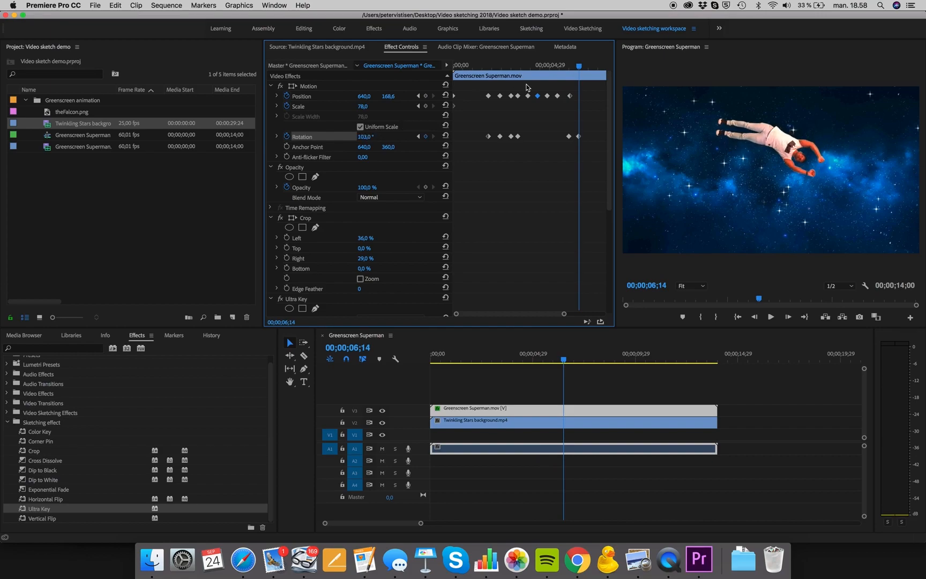
{"action": "left_click", "coordinate": [317, 87]}
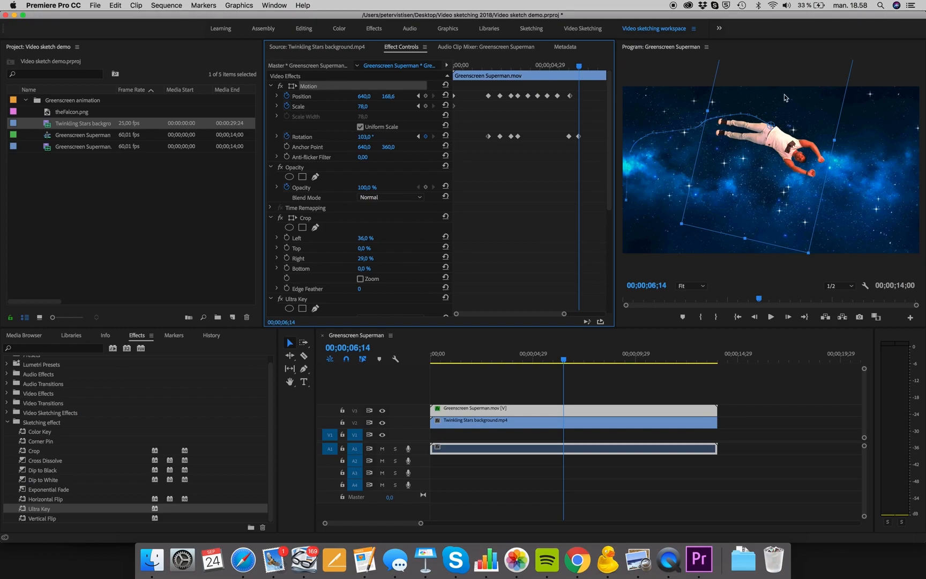
{"action": "left_click_drag", "start_coordinate": [796, 134], "coordinate": [818, 159]}
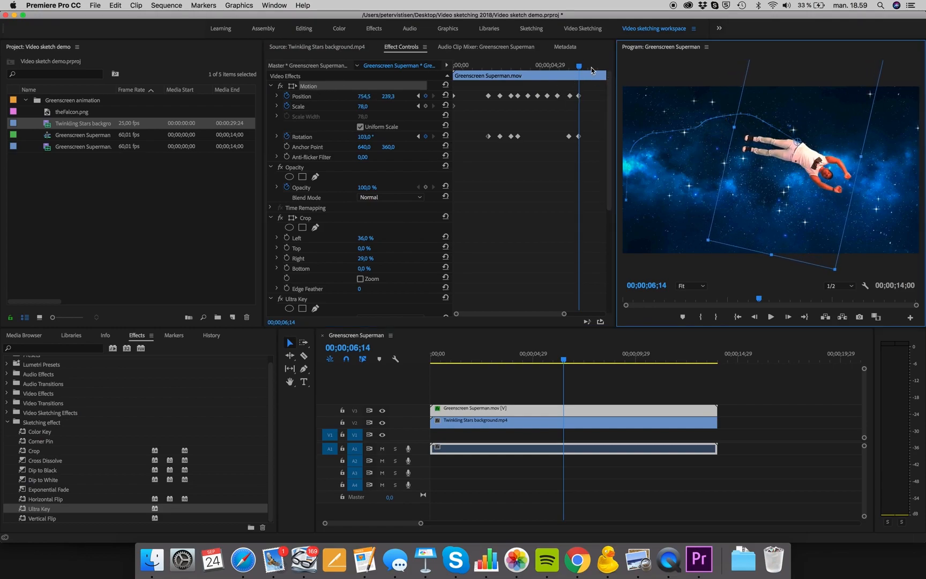
At 00;00;07;01, keyframe the man farther down and right at about 844.0, 291.3 with Rotation 117°
{"action": "mouse_move", "coordinate": [580, 68]}
{"action": "left_mouse_down"}
{"action": "mouse_move", "coordinate": [597, 69]}
{"action": "mouse_move", "coordinate": [589, 69]}
{"action": "left_mouse_up"}
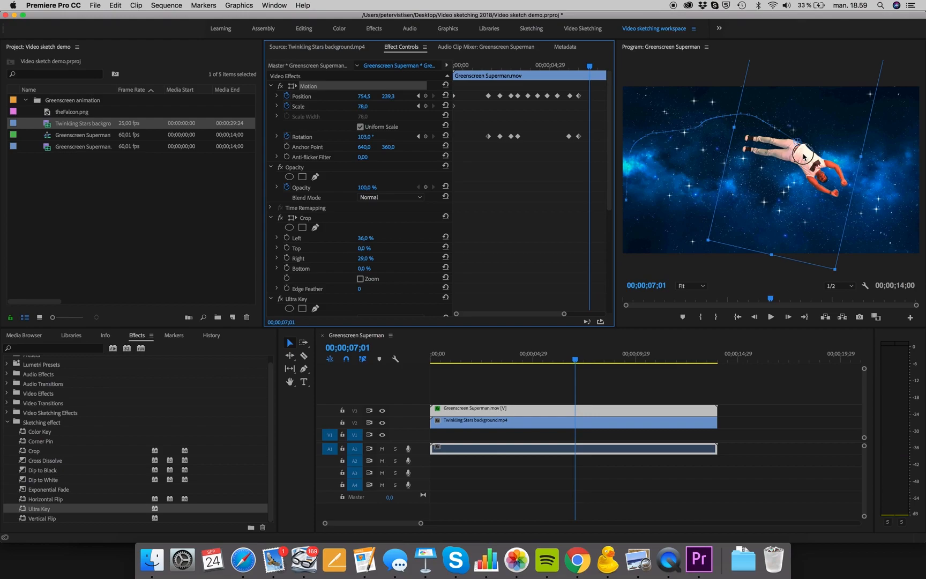
{"action": "left_click_drag", "start_coordinate": [804, 156], "coordinate": [826, 169]}
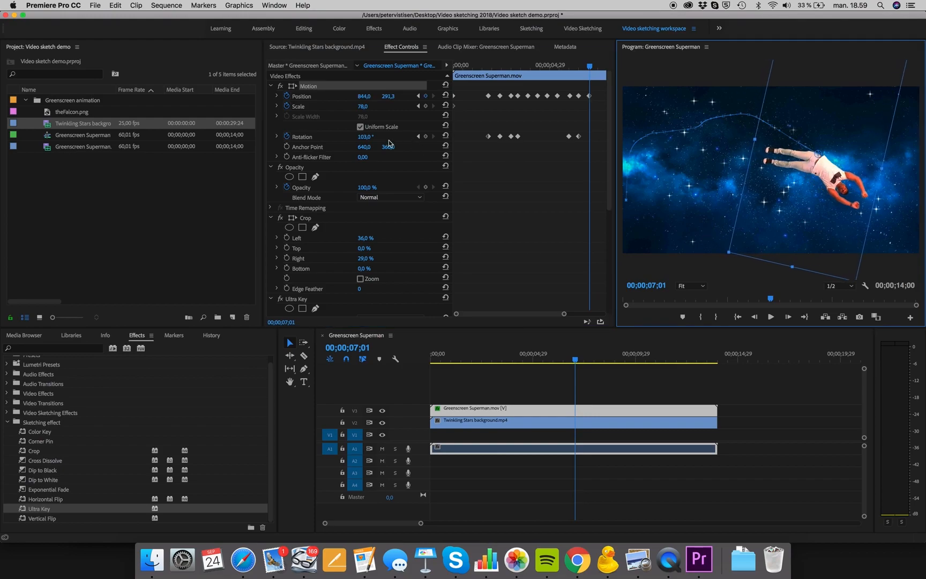
{"action": "left_click_drag", "start_coordinate": [366, 137], "coordinate": [373, 137]}
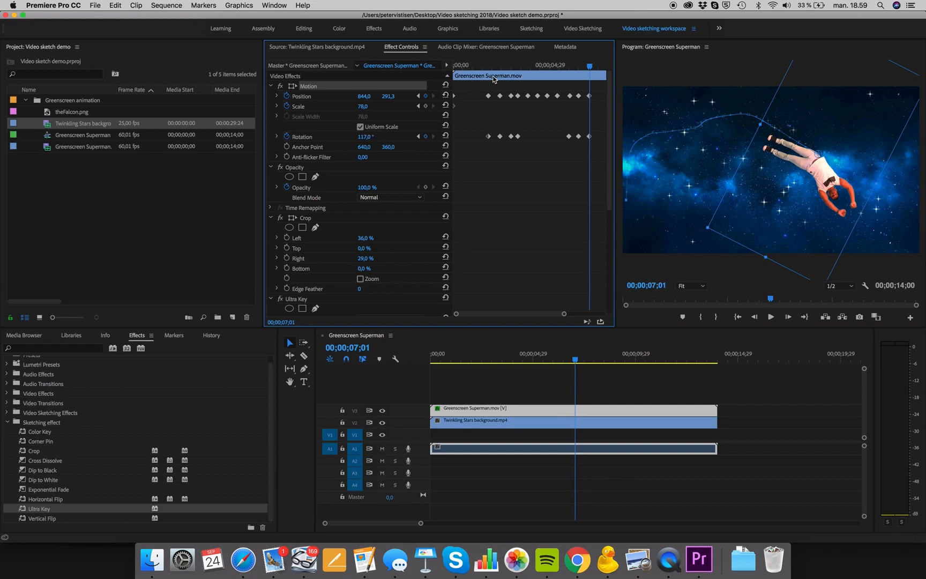
At 00;00;07;19, try enlarging the man's Scale, undo it, and keyframe his position at about 887.7, 343.4
{"action": "left_click_drag", "start_coordinate": [590, 66], "coordinate": [606, 68]}
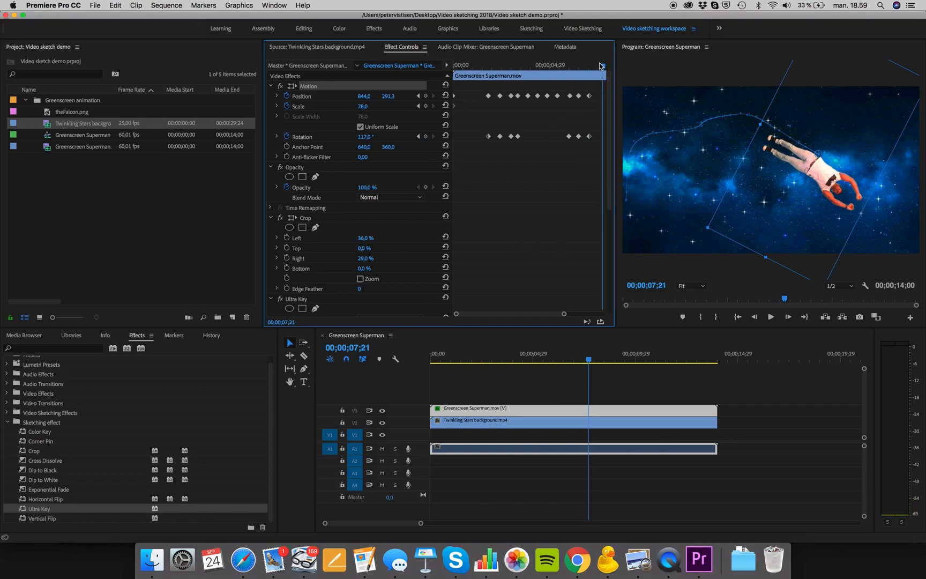
{"action": "left_click_drag", "start_coordinate": [604, 68], "coordinate": [602, 68]}
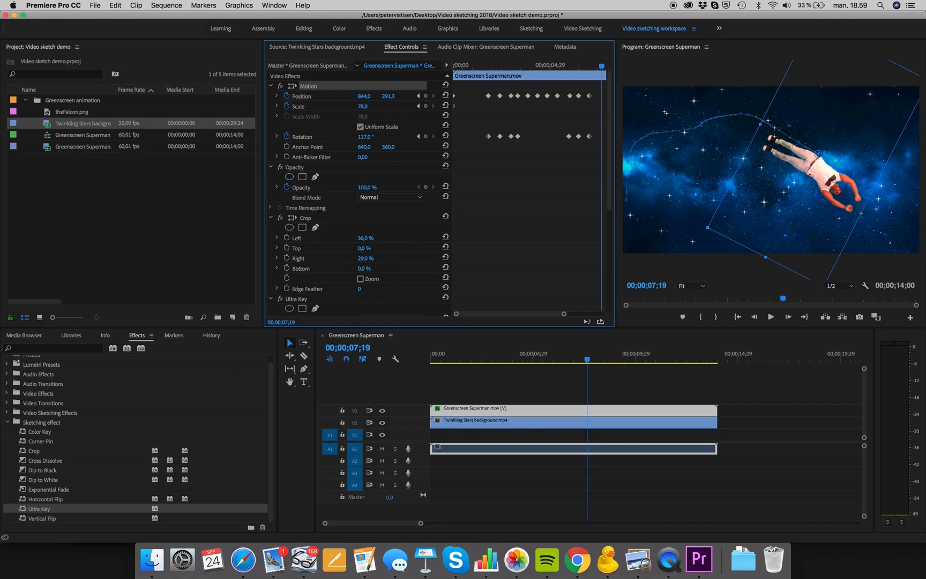
{"action": "left_click_drag", "start_coordinate": [367, 106], "coordinate": [370, 107]}
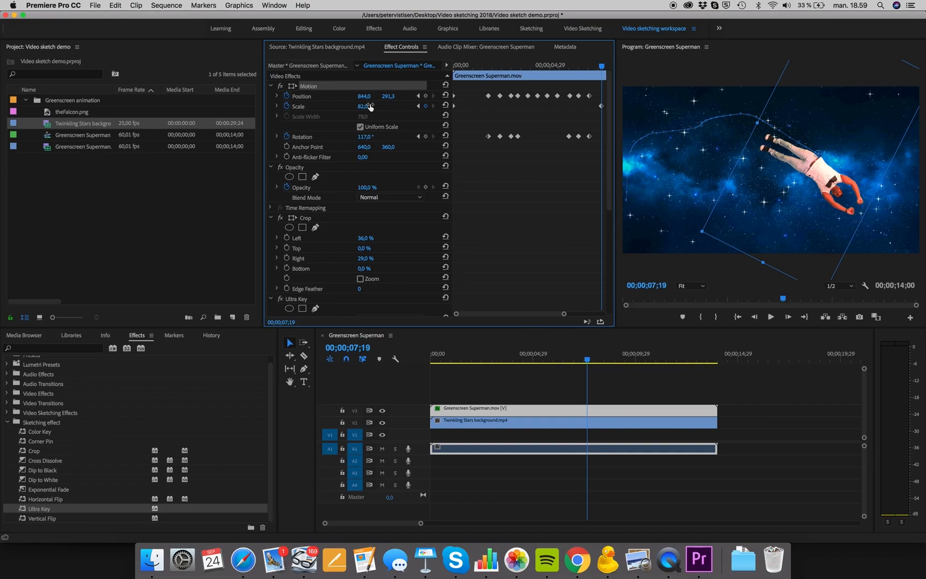
{"action": "key", "text": "super+z"}
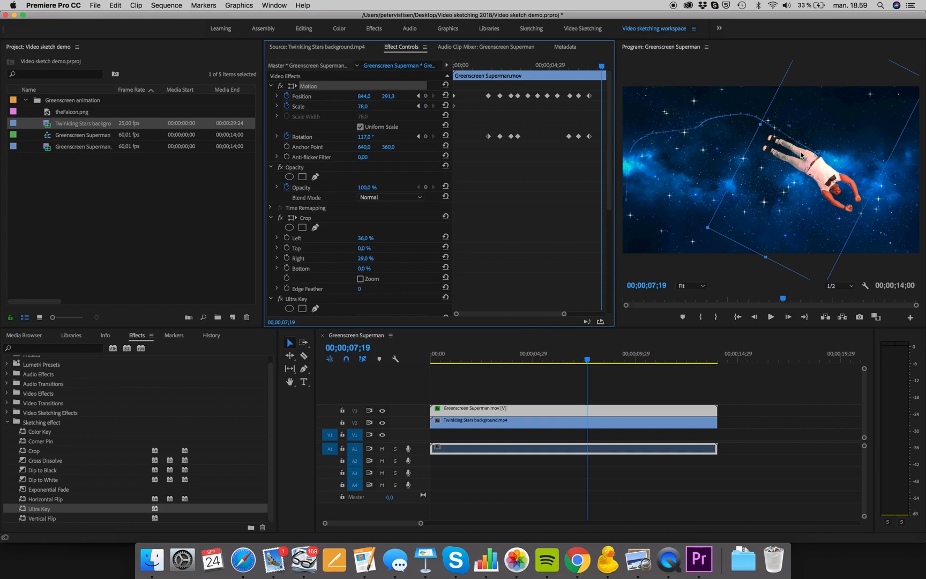
{"action": "left_click_drag", "start_coordinate": [816, 165], "coordinate": [826, 177]}
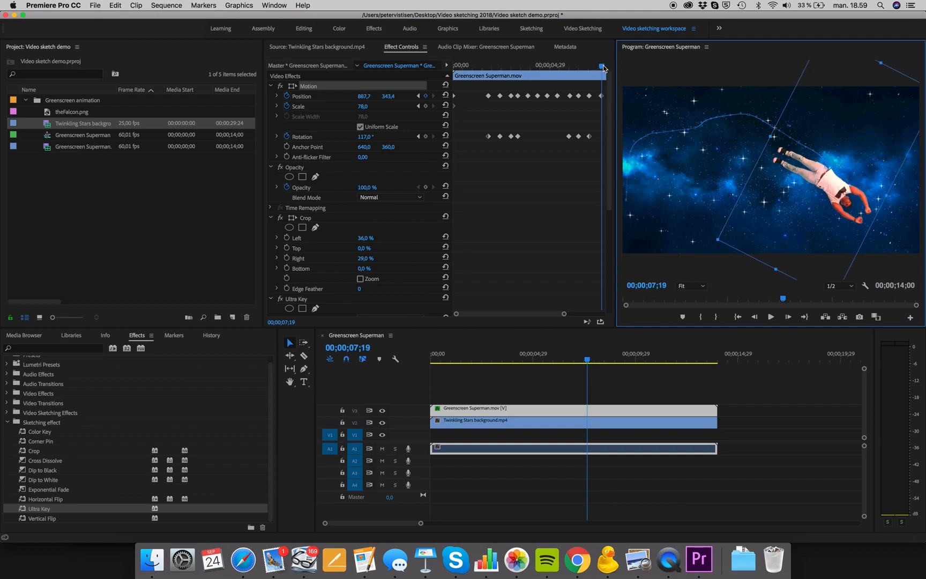
At 00;00;08;08, keyframe the man levelling out with Rotation 89° and position about 968.8, 330.9
{"action": "left_click_drag", "start_coordinate": [602, 67], "coordinate": [538, 81]}
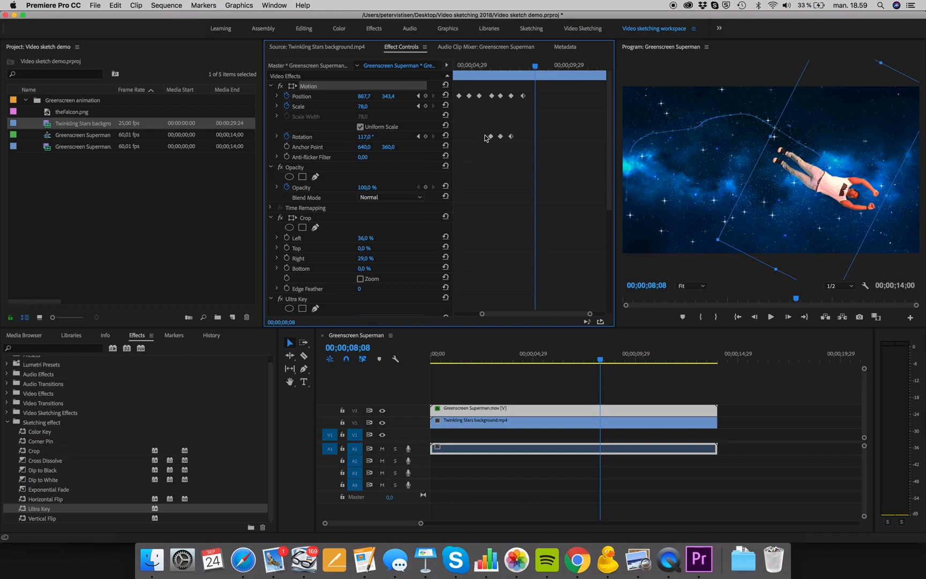
{"action": "mouse_move", "coordinate": [365, 137]}
{"action": "left_mouse_down"}
{"action": "mouse_move", "coordinate": [378, 137]}
{"action": "mouse_move", "coordinate": [350, 137]}
{"action": "left_mouse_up"}
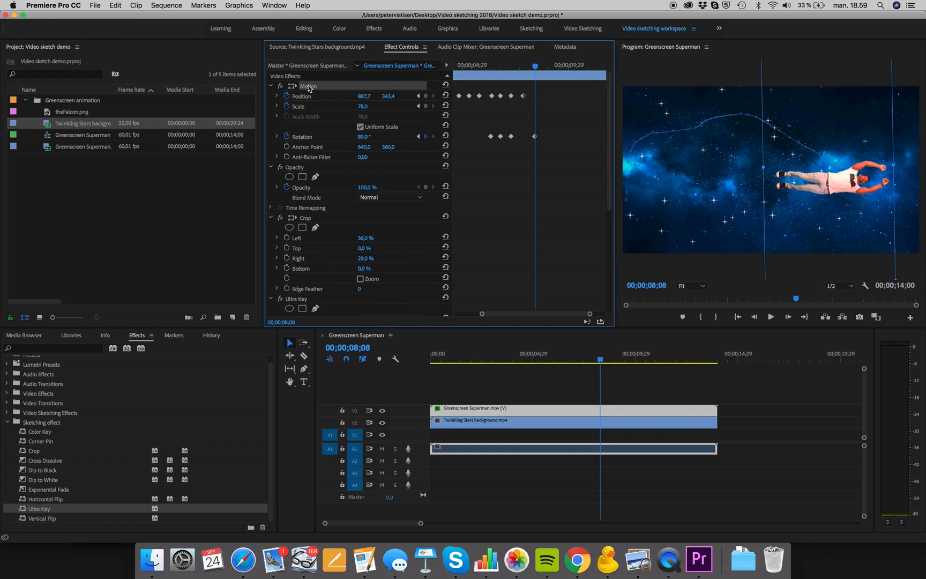
{"action": "left_click_drag", "start_coordinate": [862, 179], "coordinate": [882, 176]}
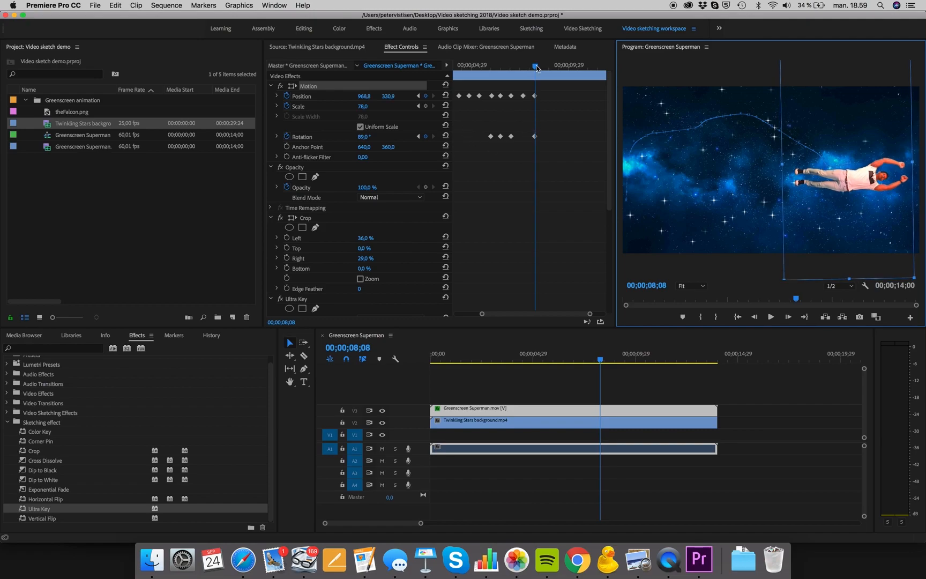
At 00;00;08;25, keyframe the man's position at about 1016.7, 303.8 with Rotation 59° so he starts climbing
{"action": "left_click_drag", "start_coordinate": [537, 68], "coordinate": [547, 66]}
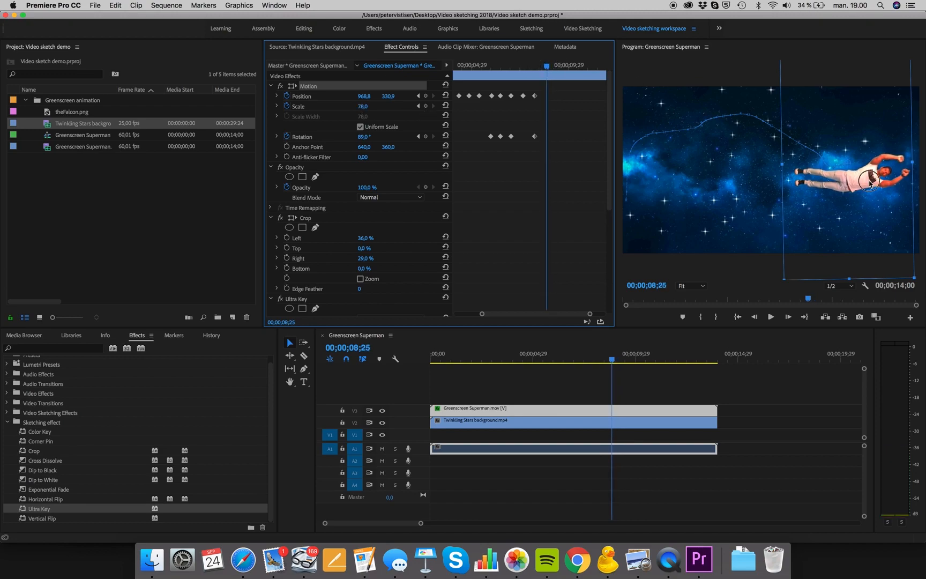
{"action": "left_click_drag", "start_coordinate": [870, 182], "coordinate": [882, 177]}
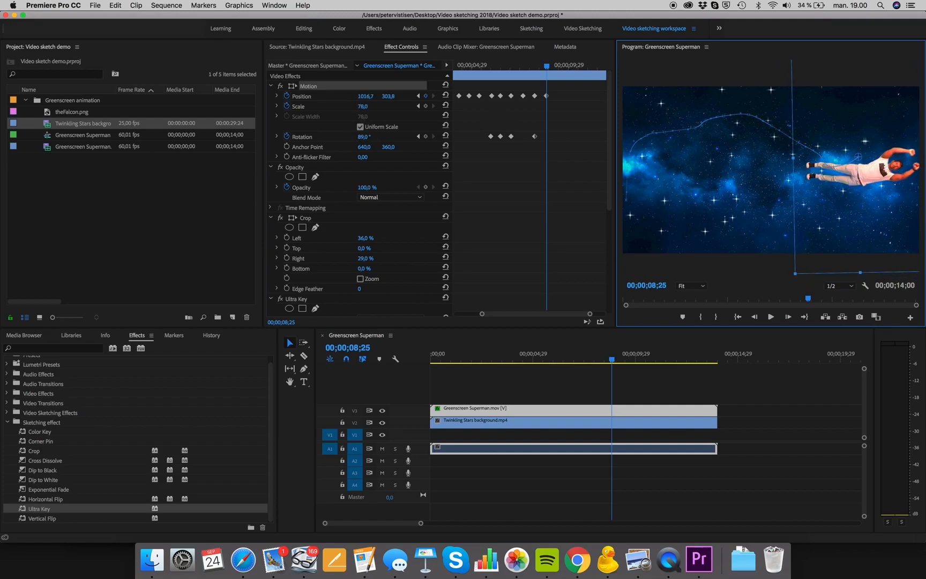
{"action": "left_click_drag", "start_coordinate": [364, 137], "coordinate": [347, 137]}
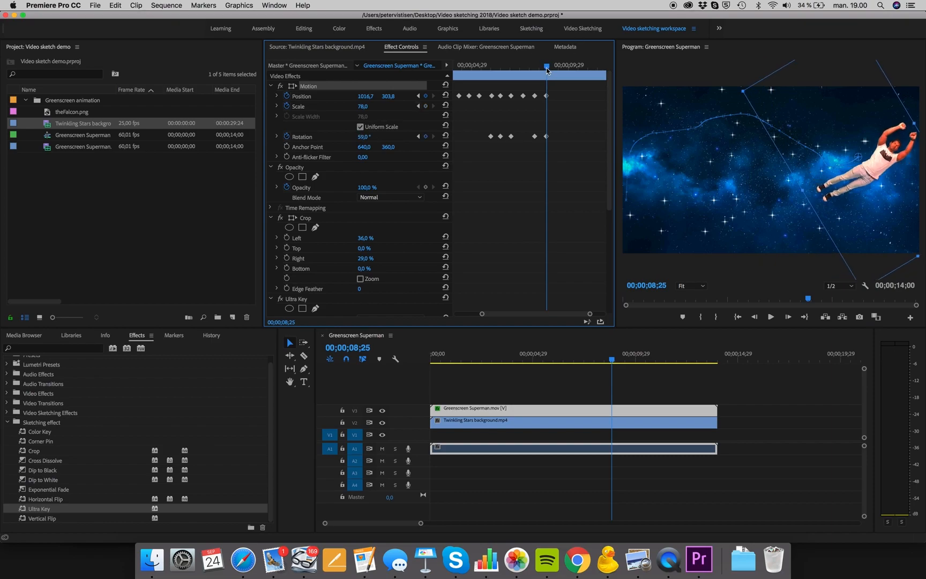
At 00;00;09;18, keyframe the man's position at about 1056.3, 233.1 with Rotation 27° for a steeper climb
{"action": "left_click_drag", "start_coordinate": [548, 70], "coordinate": [562, 68]}
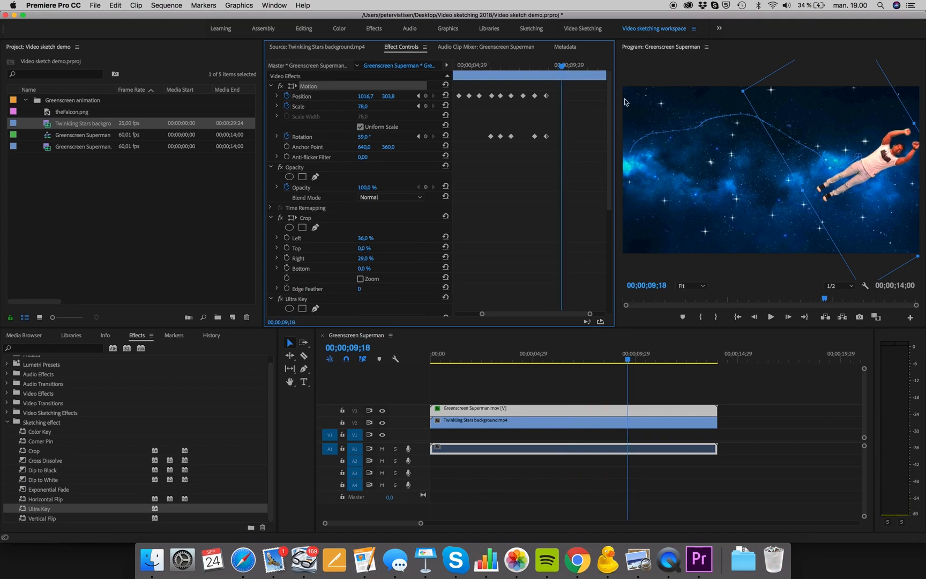
{"action": "mouse_move", "coordinate": [879, 159]}
{"action": "left_mouse_down"}
{"action": "mouse_move", "coordinate": [899, 158]}
{"action": "mouse_move", "coordinate": [889, 144]}
{"action": "left_mouse_up"}
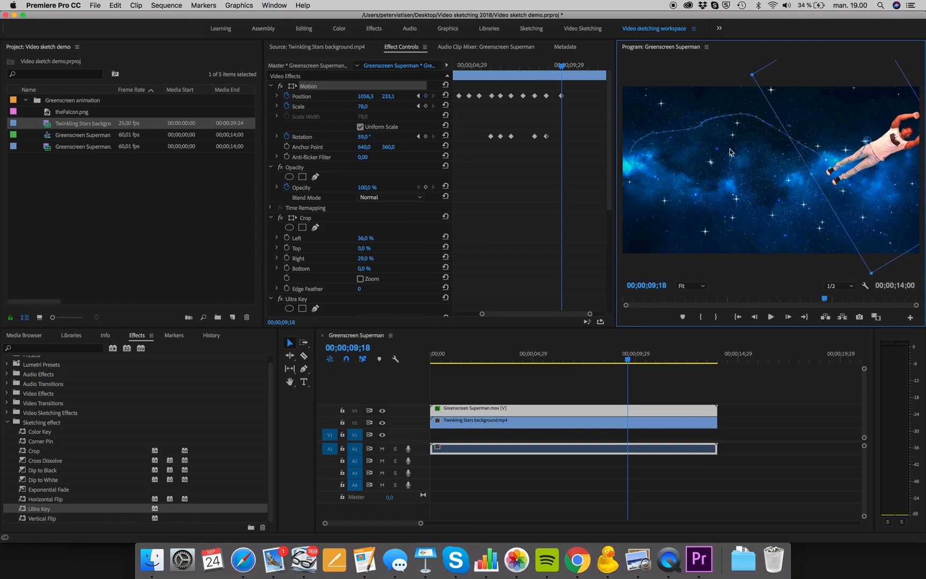
{"action": "left_click", "coordinate": [364, 139]}
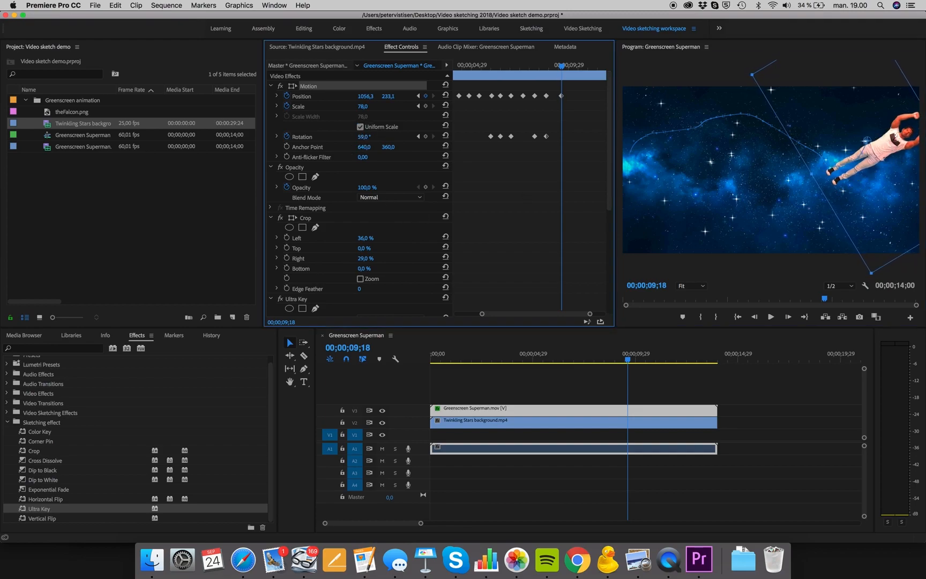
{"action": "left_click_drag", "start_coordinate": [363, 137], "coordinate": [393, 131]}
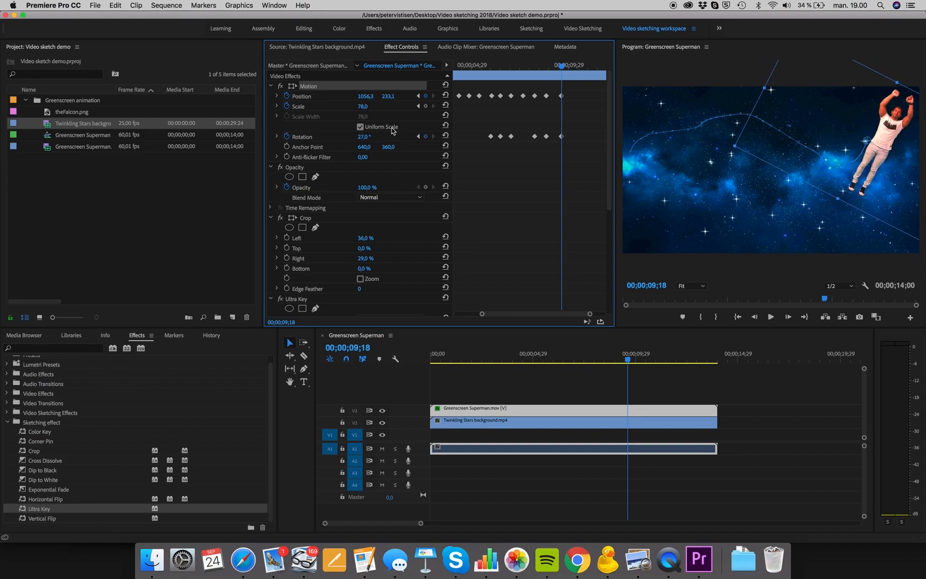
At 00;00;10;15, keyframe the man nearly upright with Rotation 2° and position about 1050.0, 54.1, partly above the frame
{"action": "mouse_move", "coordinate": [562, 70]}
{"action": "left_mouse_down"}
{"action": "mouse_move", "coordinate": [589, 70]}
{"action": "mouse_move", "coordinate": [567, 70]}
{"action": "mouse_move", "coordinate": [580, 71]}
{"action": "left_mouse_up"}
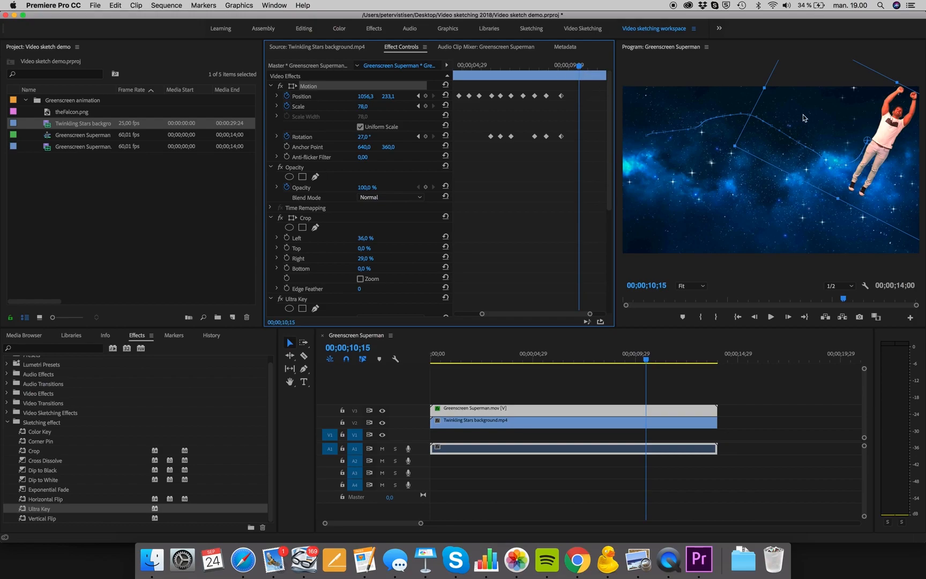
{"action": "left_click_drag", "start_coordinate": [894, 131], "coordinate": [892, 91]}
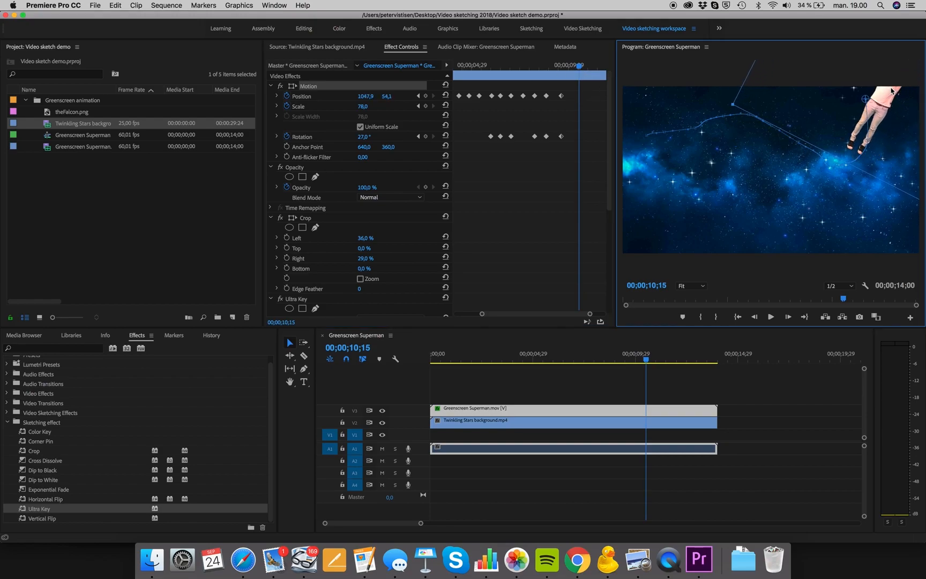
{"action": "left_click", "coordinate": [365, 139]}
{"action": "left_click_drag", "start_coordinate": [365, 139], "coordinate": [593, 73]}
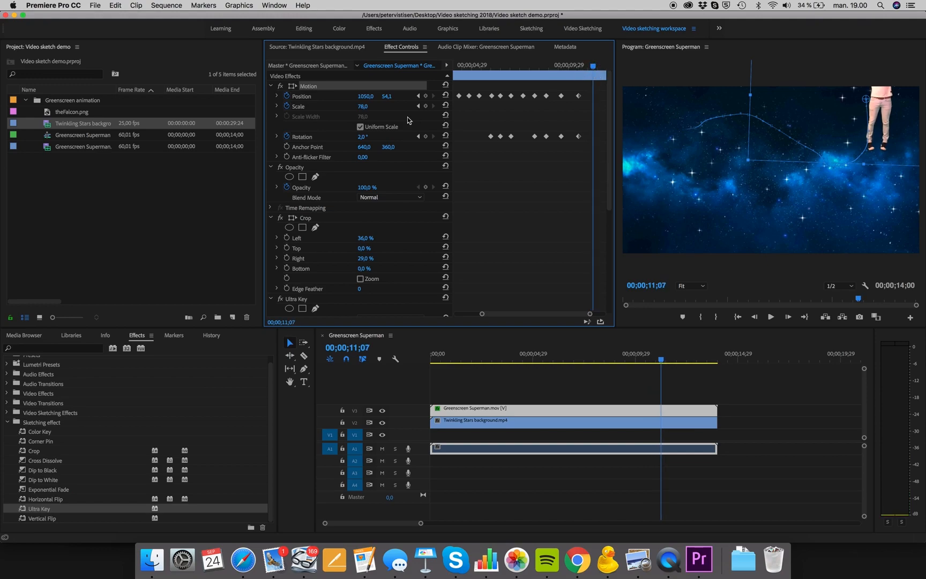
At 00;00;11;07, keyframe the man's position at about 1039.6, -160.2, with only his feet left in the frame
{"action": "left_click_drag", "start_coordinate": [886, 111], "coordinate": [883, 55]}
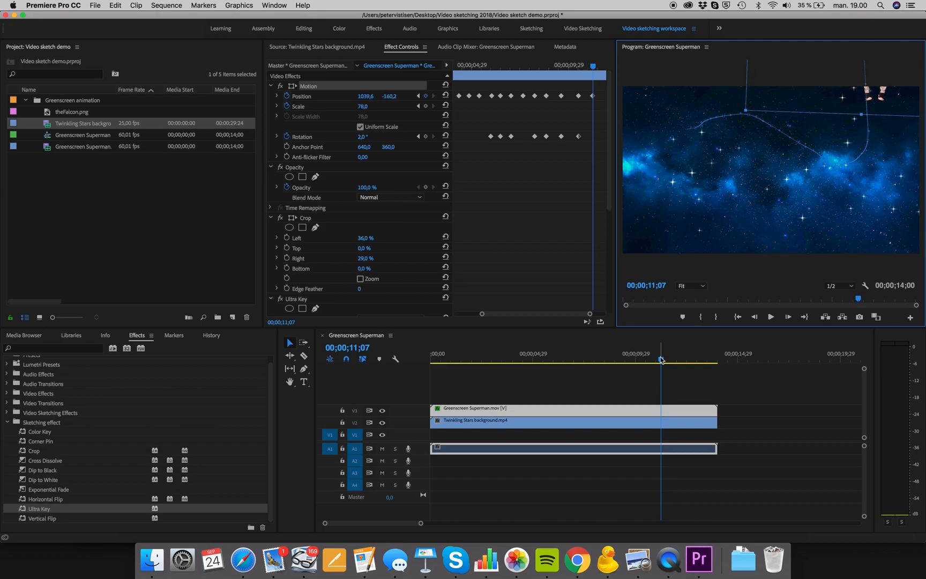
{"action": "left_click_drag", "start_coordinate": [662, 360], "coordinate": [663, 362]}
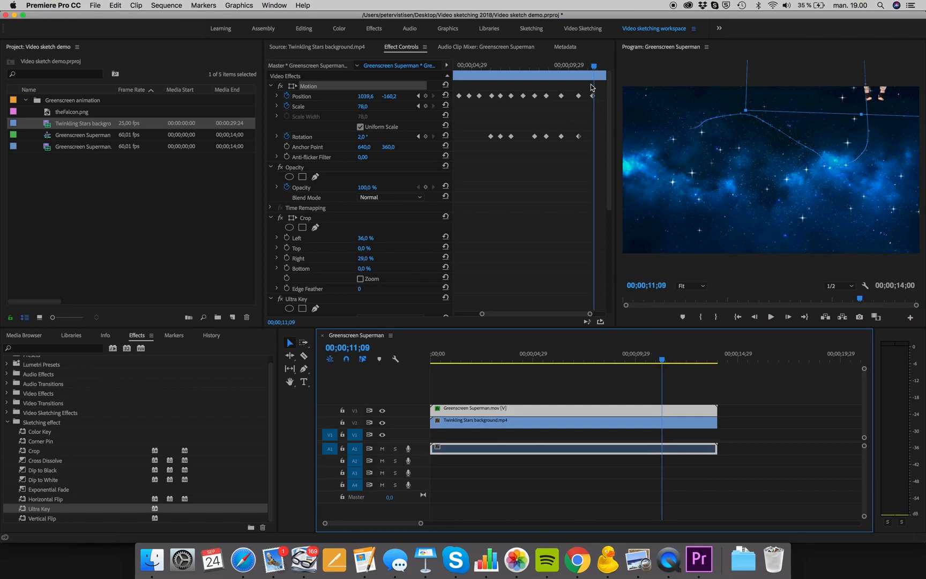
Shift the last two Position keyframes and the last Rotation keyframe slightly earlier so the man exits the frame faster
{"action": "left_click_drag", "start_coordinate": [579, 99], "coordinate": [572, 99]}
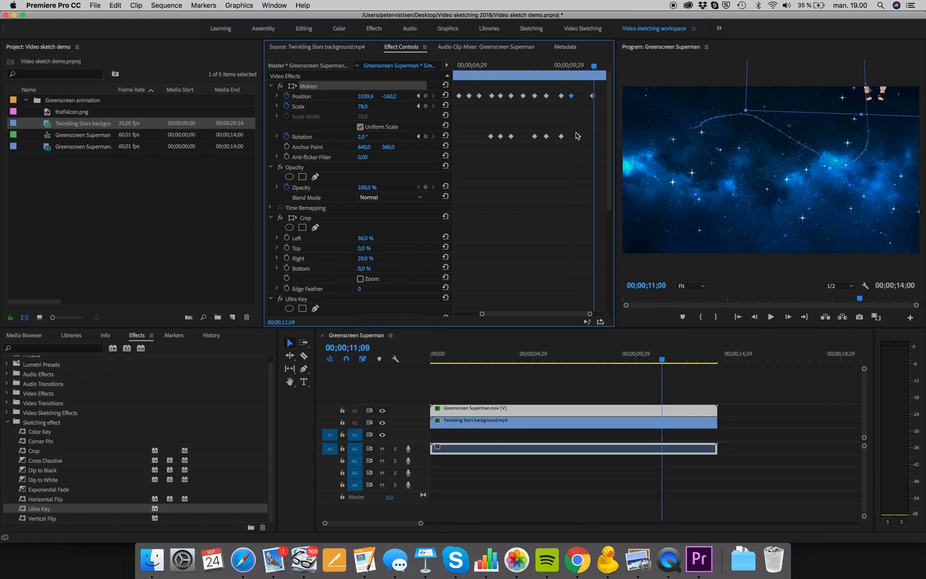
{"action": "left_click_drag", "start_coordinate": [577, 136], "coordinate": [572, 136]}
{"action": "left_click_drag", "start_coordinate": [592, 97], "coordinate": [596, 67]}
At 00;00;11;09, keyframe the man back down inside the frame at about 1018.8, 220.6, and advance the playhead to 00;00;11;19
{"action": "left_click_drag", "start_coordinate": [884, 94], "coordinate": [877, 180]}
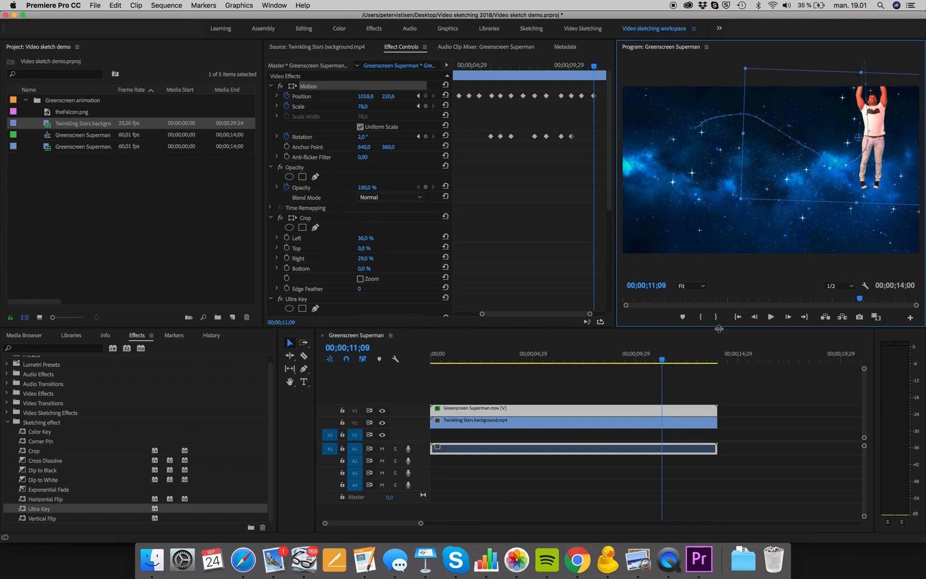
{"action": "left_click_drag", "start_coordinate": [663, 358], "coordinate": [671, 361]}
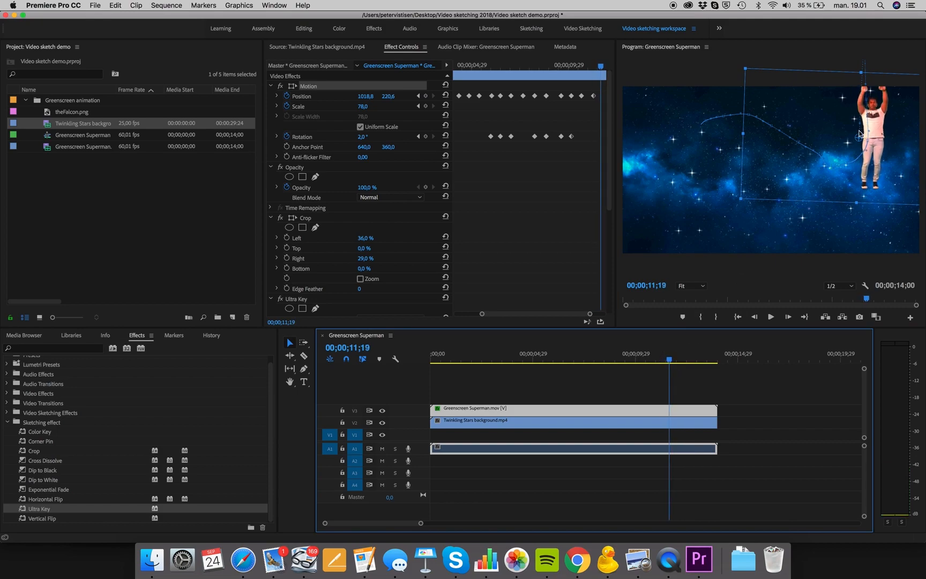
Keyframe the man's landing with position about 1023.0, 422.4 at 00;00;11;19 and about 1035.4, 514.0 slightly further on
{"action": "left_click_drag", "start_coordinate": [860, 134], "coordinate": [881, 182]}
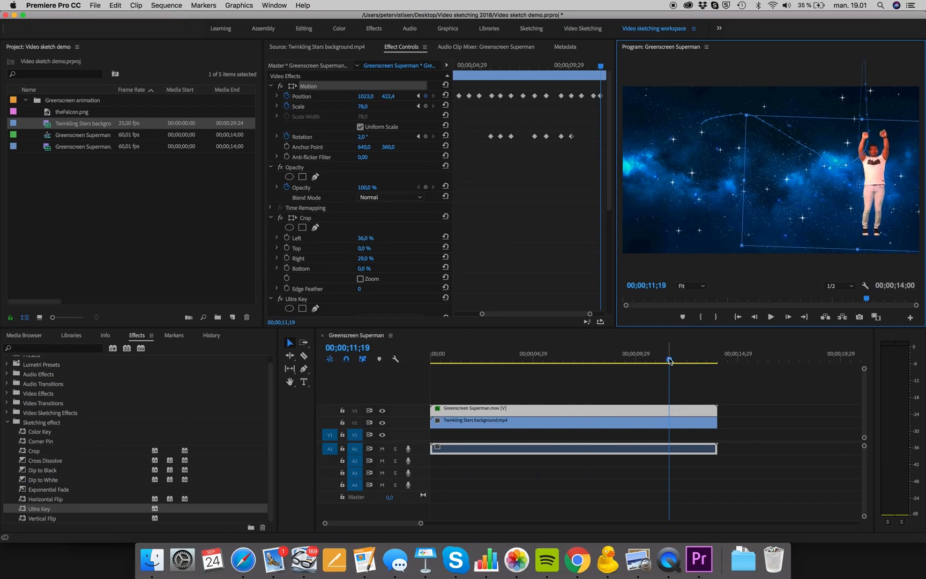
{"action": "left_click_drag", "start_coordinate": [670, 360], "coordinate": [674, 361]}
{"action": "left_click_drag", "start_coordinate": [881, 183], "coordinate": [883, 191]}
Play back the flight animation from 00;00;00;00 through the landing to review the keyframed motion
{"action": "left_click_drag", "start_coordinate": [675, 359], "coordinate": [421, 395]}
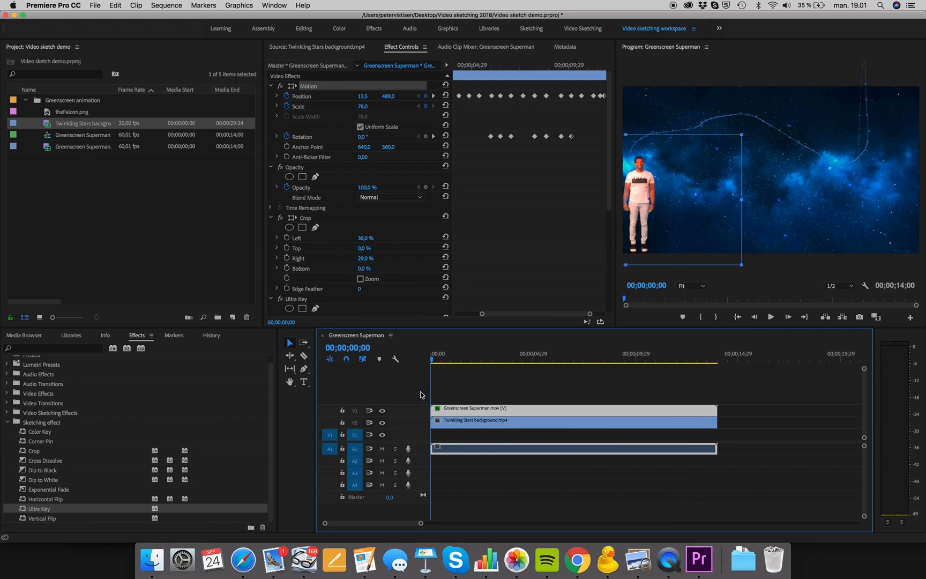
{"action": "key", "text": "space"}
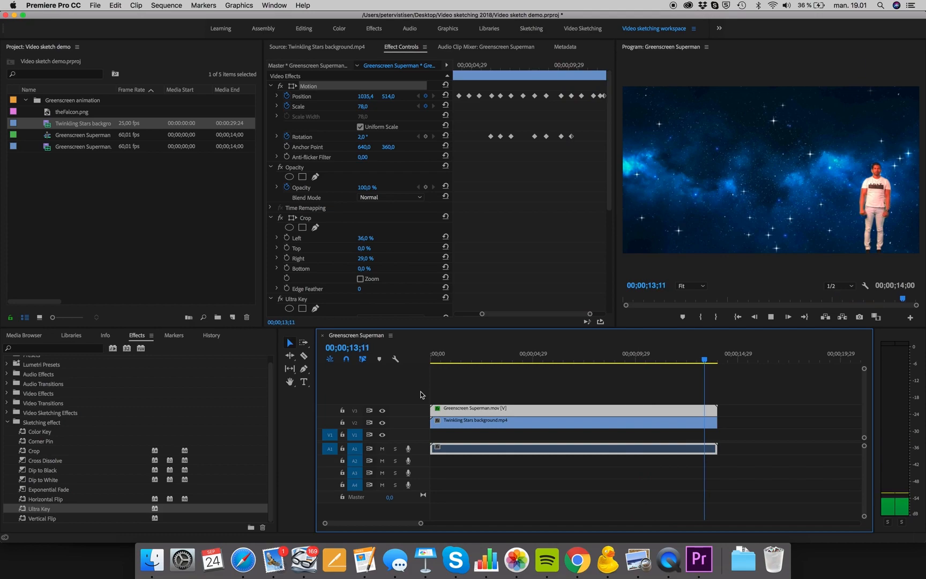
{"action": "key", "text": "space"}
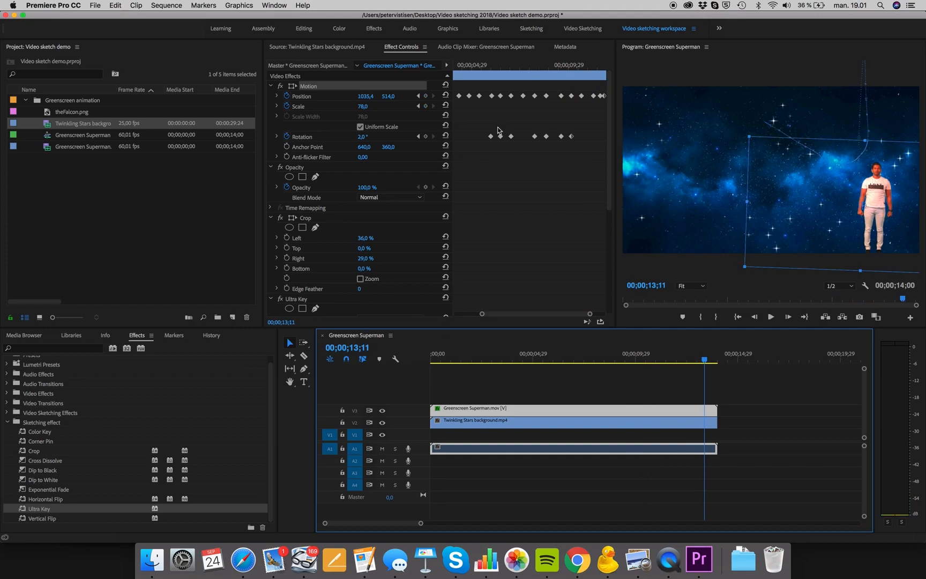
Apply Ease Out temporal interpolation to the last Position keyframe of the Superman clip, at the landing
{"action": "left_click", "coordinate": [561, 96]}
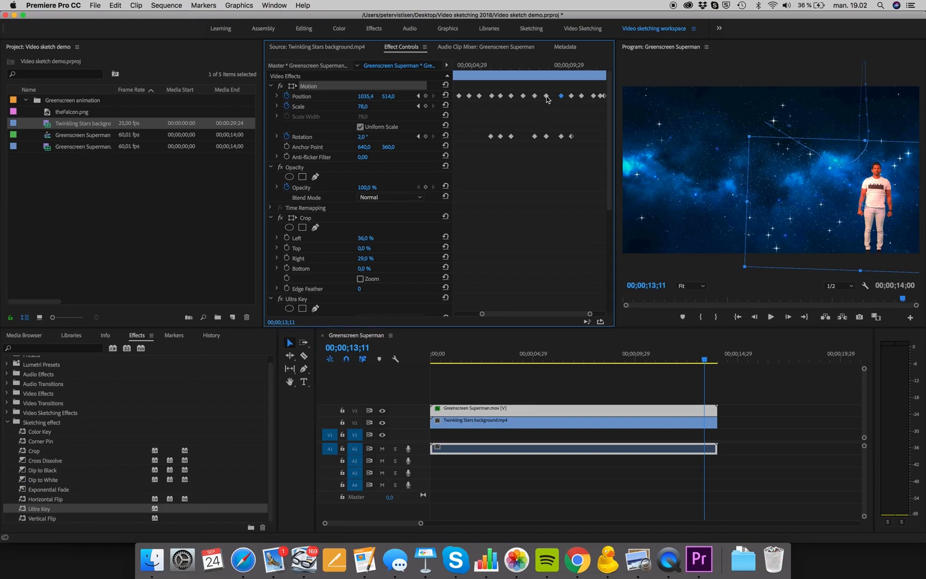
{"action": "left_click", "coordinate": [459, 97]}
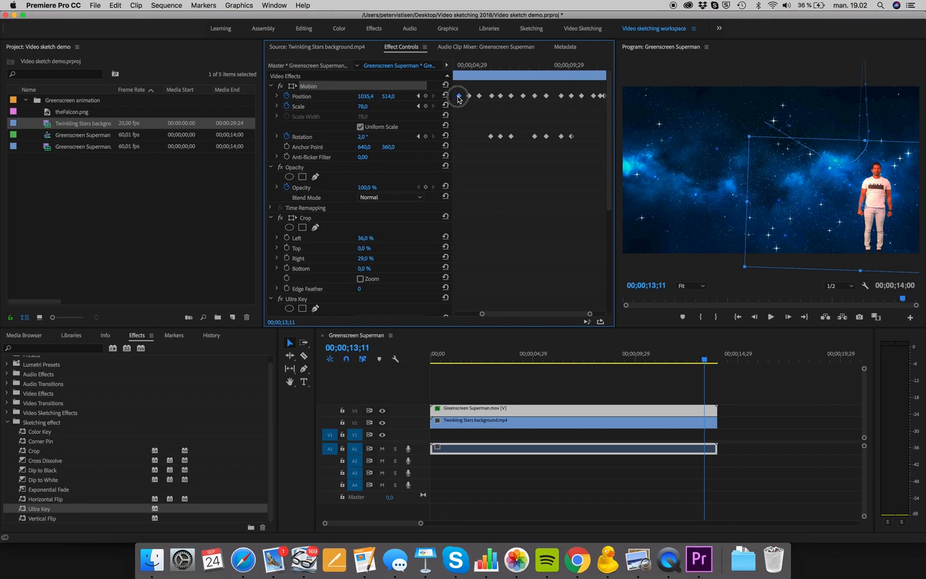
{"action": "right_click", "coordinate": [605, 97]}
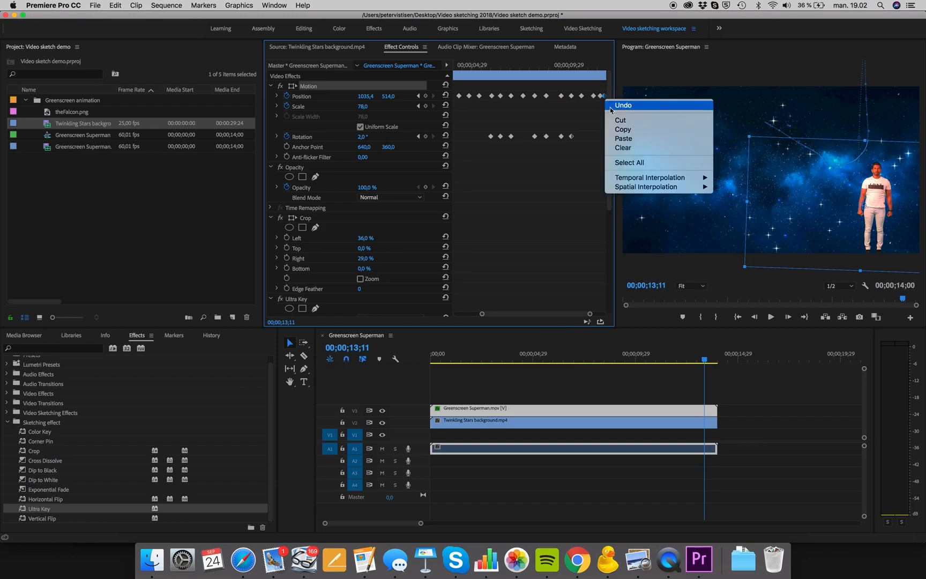
{"action": "left_click", "coordinate": [604, 98]}
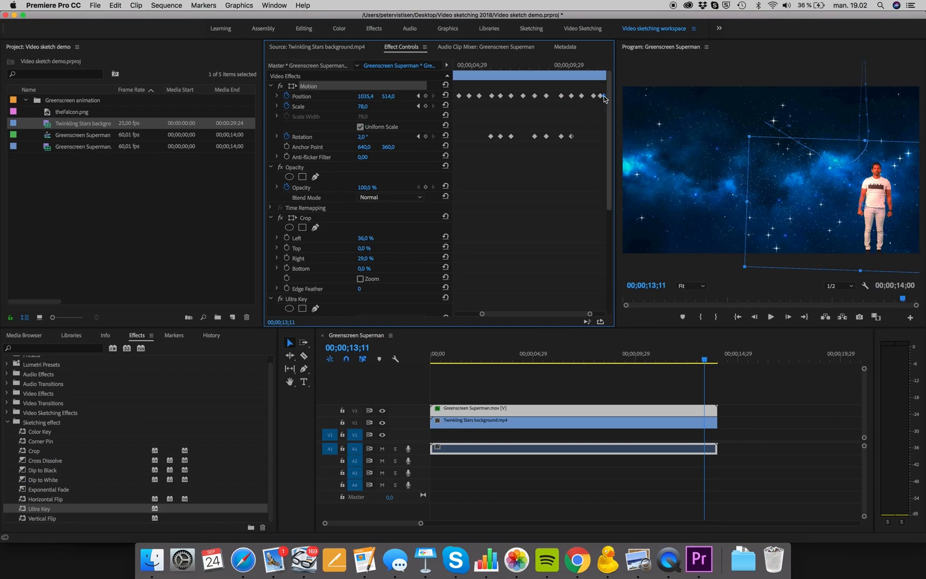
{"action": "right_click", "coordinate": [605, 99]}
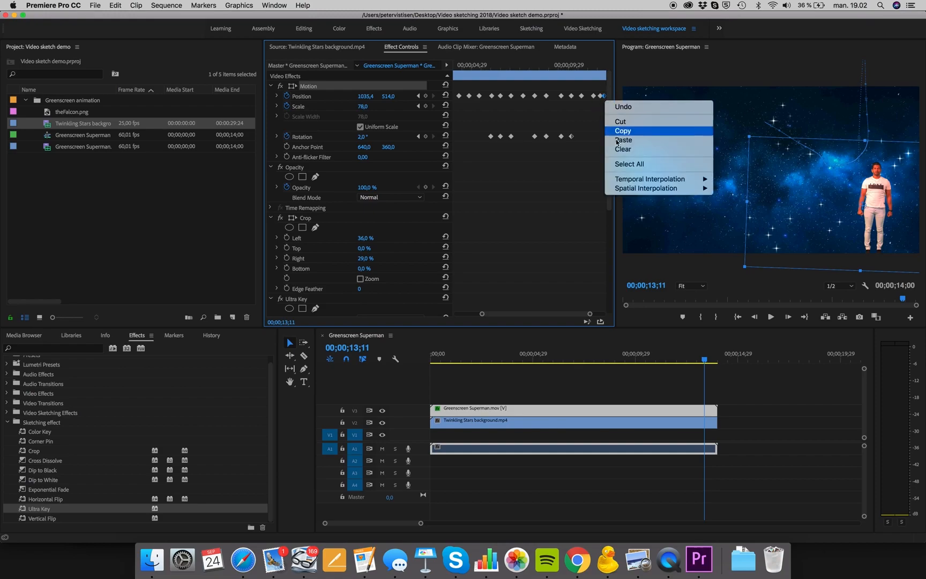
{"action": "mouse_move", "coordinate": [638, 181]}
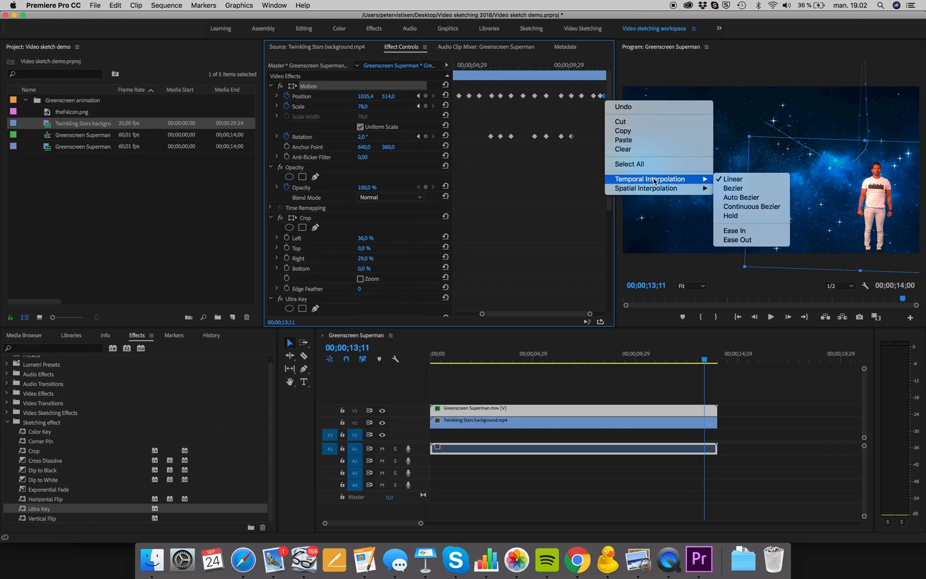
{"action": "left_click", "coordinate": [754, 238]}
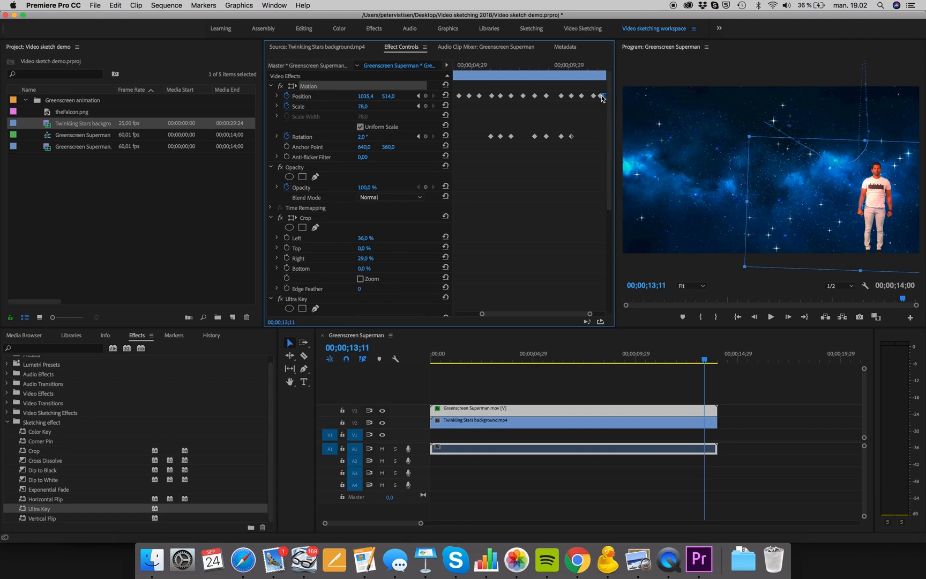
Play back the landing from just before 00;00;10;23 to check the eased motion
{"action": "mouse_move", "coordinate": [590, 67]}
{"action": "left_mouse_down"}
{"action": "mouse_move", "coordinate": [604, 72]}
{"action": "mouse_move", "coordinate": [586, 73]}
{"action": "left_mouse_up"}
{"action": "key", "text": "space"}
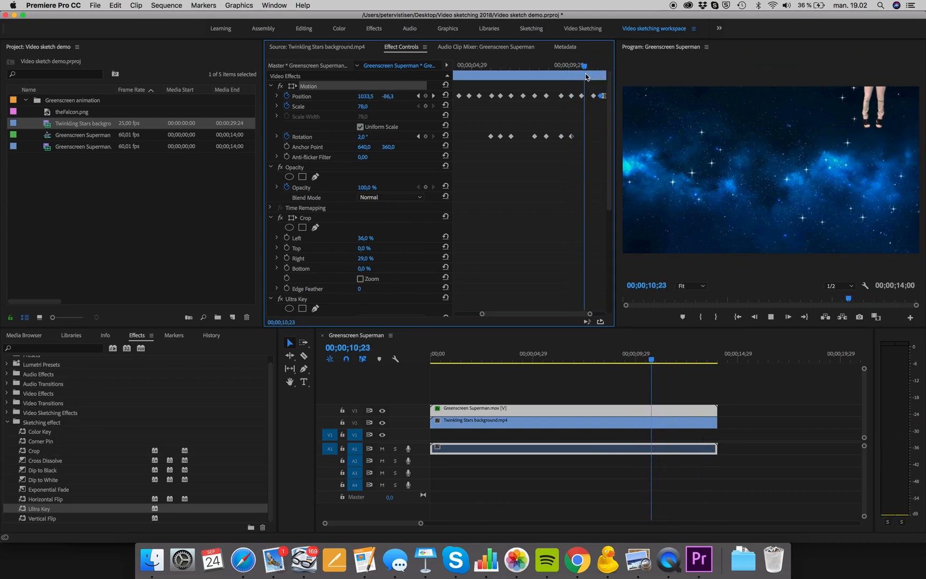
{"action": "key", "text": "space"}
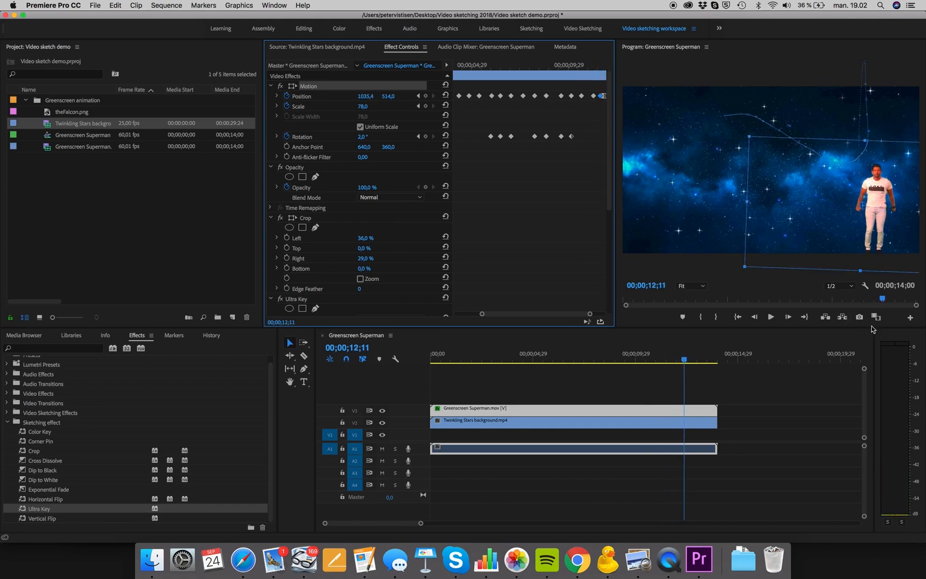
Lower the program playback resolution to 1/4 and replay the landing
{"action": "left_click", "coordinate": [839, 286]}
{"action": "left_click", "coordinate": [838, 316]}
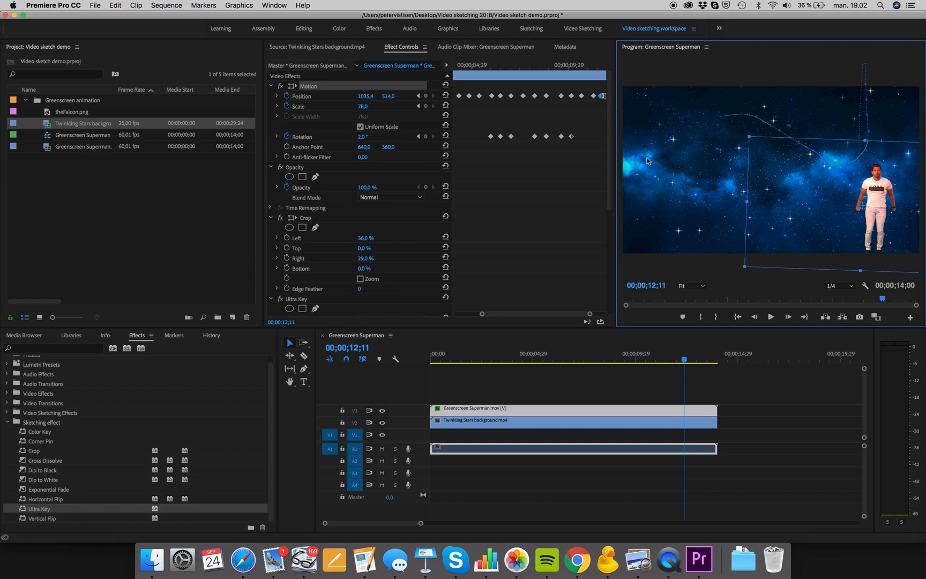
{"action": "left_click", "coordinate": [587, 67]}
{"action": "key", "text": "space"}
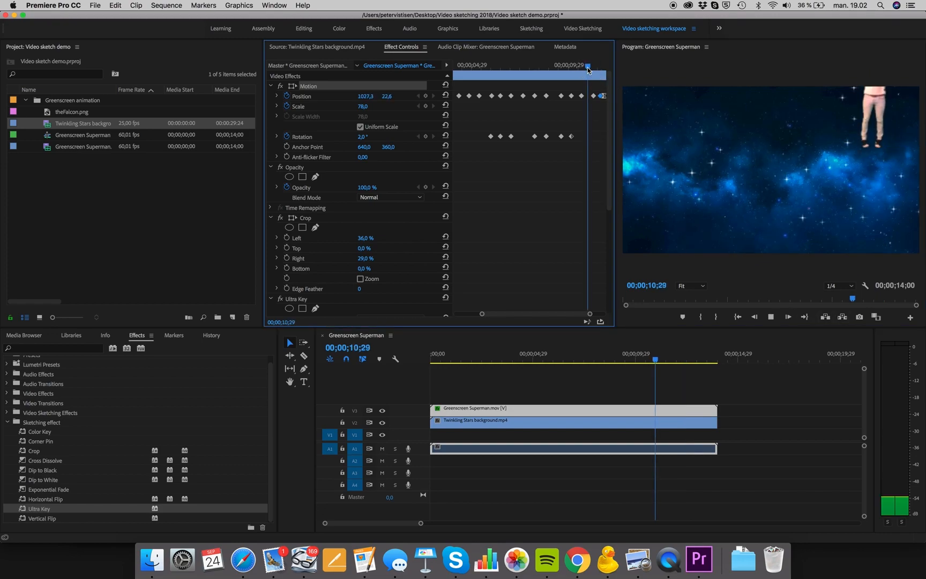
{"action": "key", "text": "space"}
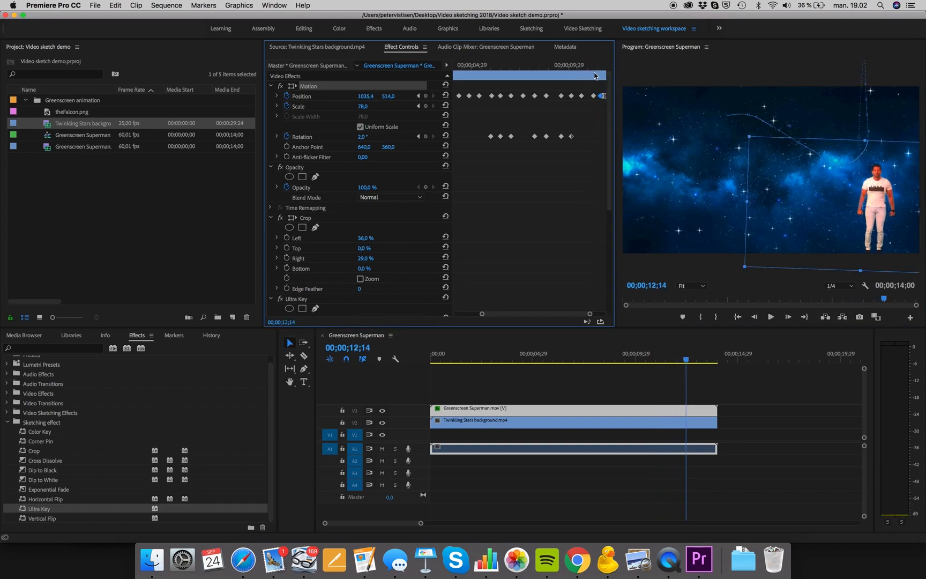
Apply Ease In temporal interpolation to the takeoff's Position keyframe that follows the one near 00;00;01;24
{"action": "left_click_drag", "start_coordinate": [588, 65], "coordinate": [422, 87]}
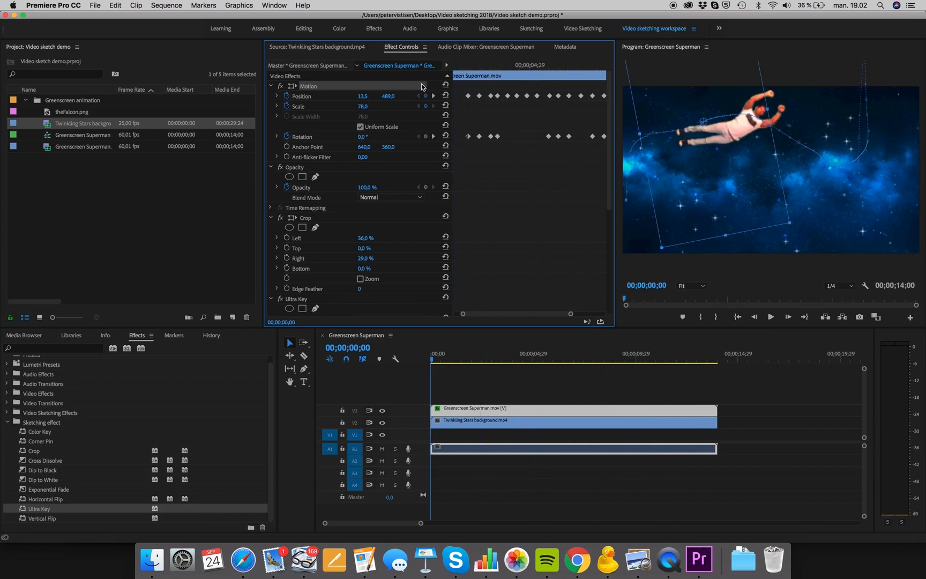
{"action": "left_click_drag", "start_coordinate": [481, 66], "coordinate": [467, 69]}
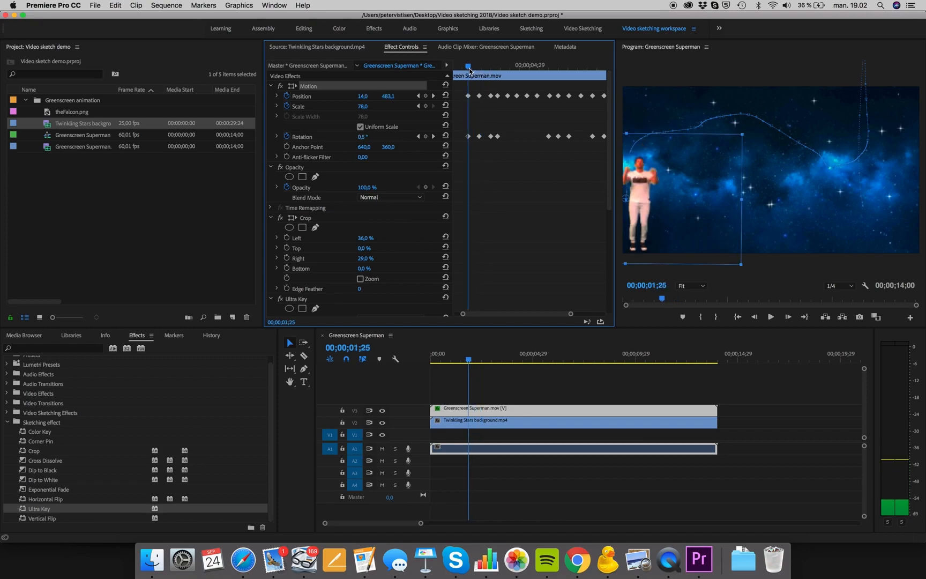
{"action": "left_click", "coordinate": [480, 96]}
{"action": "right_click", "coordinate": [478, 97]}
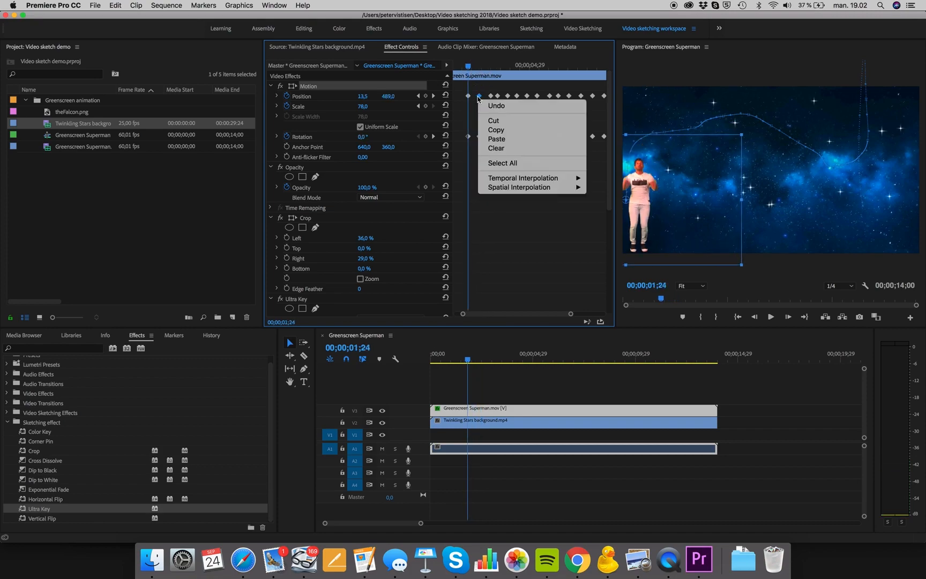
{"action": "mouse_move", "coordinate": [533, 180]}
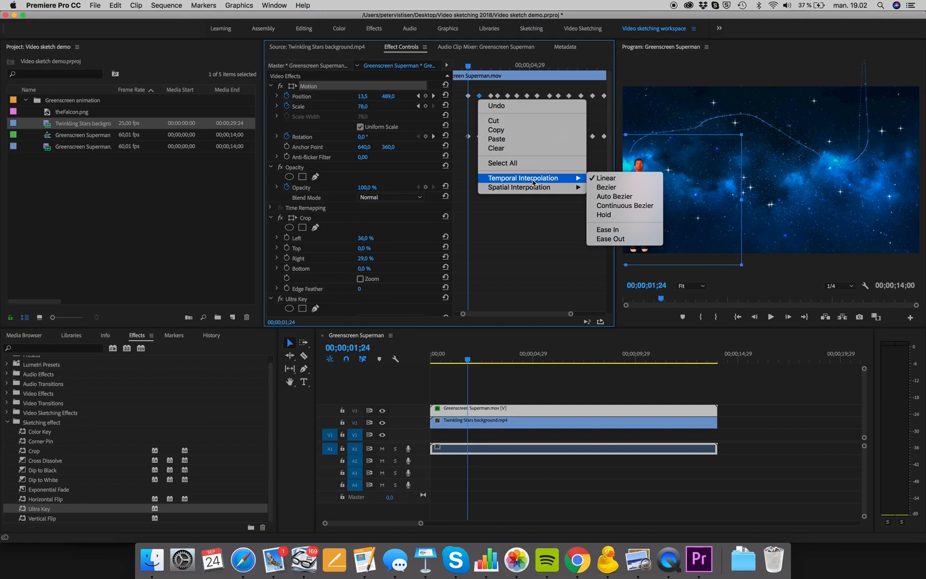
{"action": "left_click", "coordinate": [625, 230]}
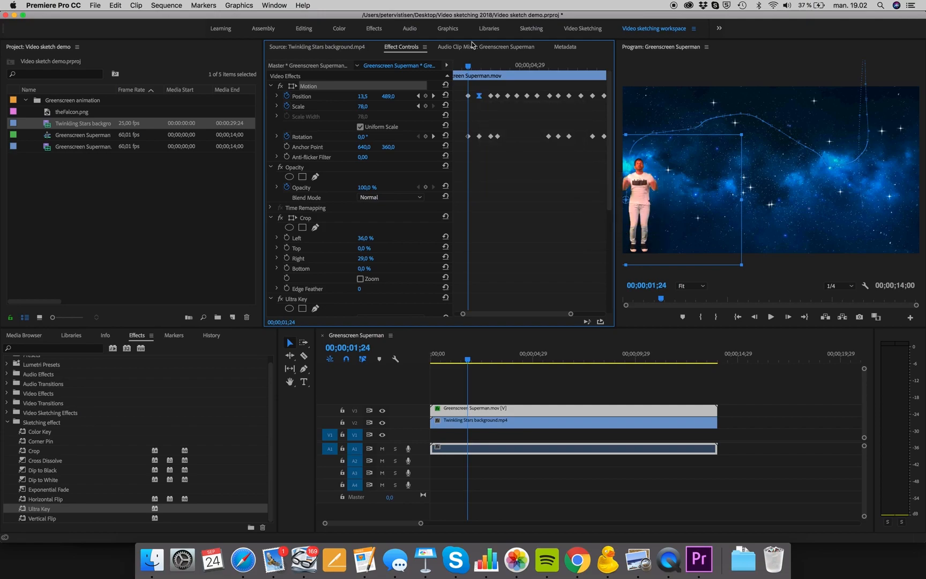
Play back the takeoff and early flight from 00;00;01;22
{"action": "left_click_drag", "start_coordinate": [469, 68], "coordinate": [467, 67]}
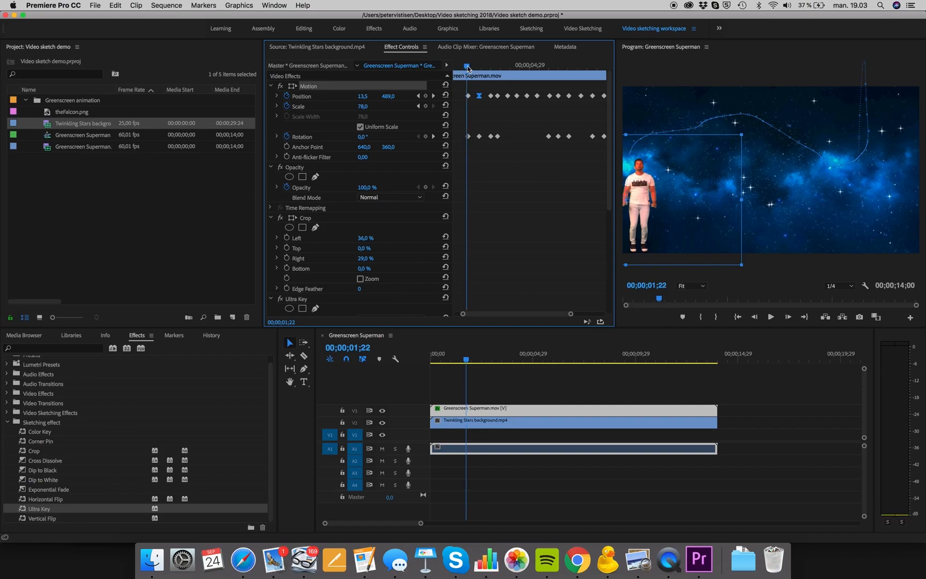
{"action": "key", "text": "space"}
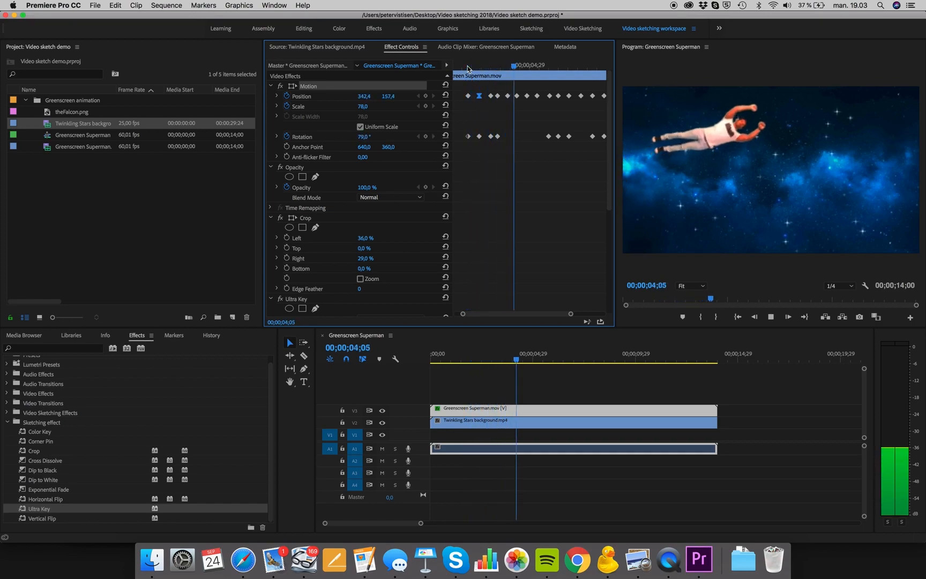
{"action": "key", "text": "space"}
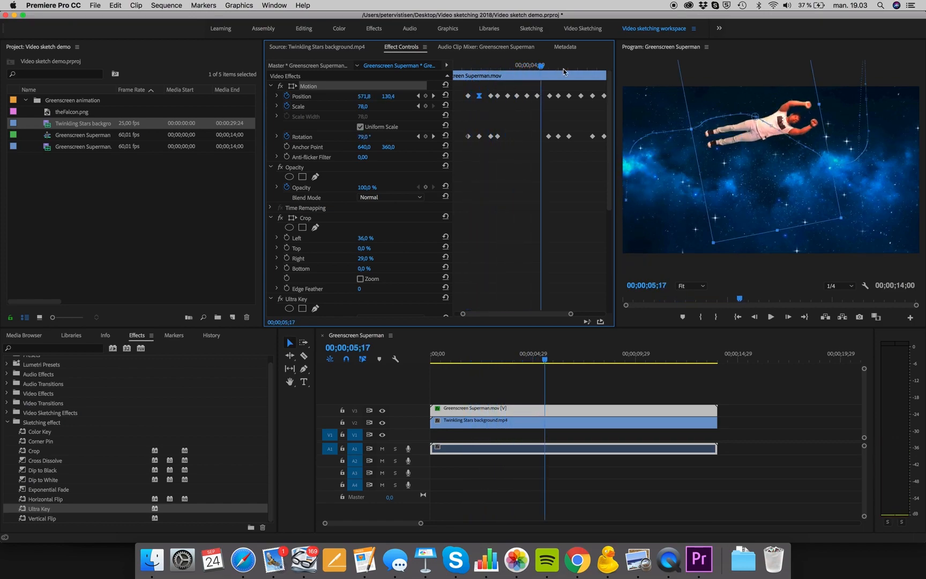
Replay the early flight from 00;00;02;23 and delete the Position keyframe just before 00;00;04;14
{"action": "left_click", "coordinate": [518, 96]}
{"action": "left_click_drag", "start_coordinate": [537, 74], "coordinate": [514, 77]}
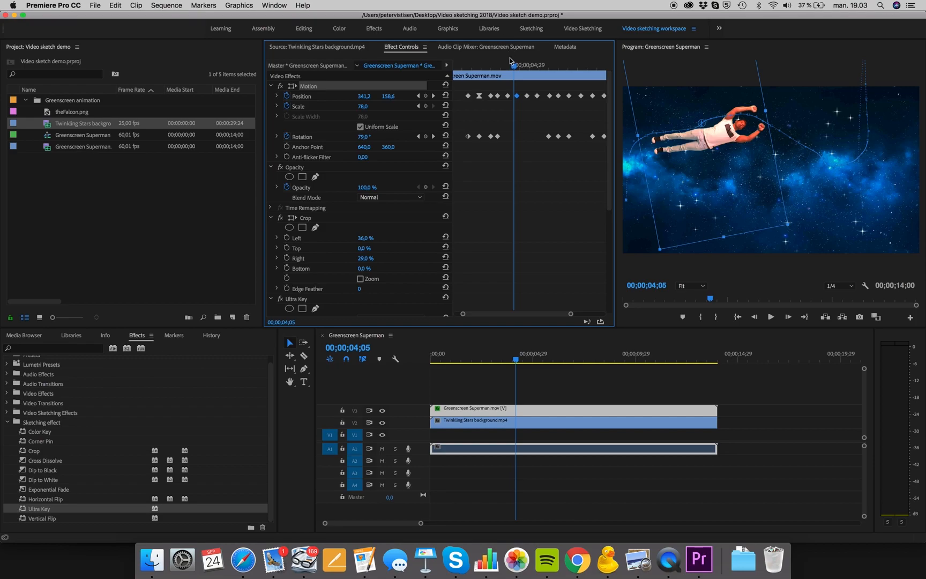
{"action": "left_click", "coordinate": [488, 66]}
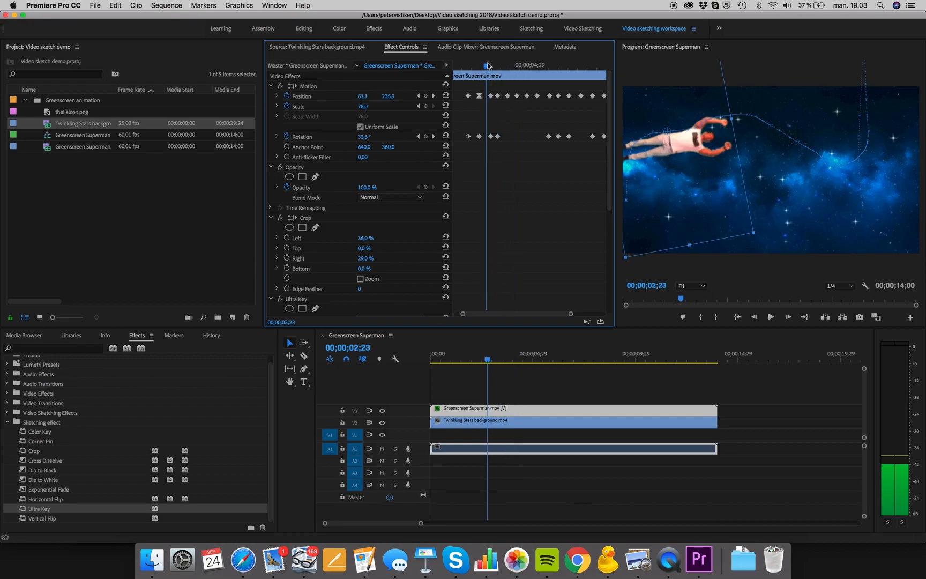
{"action": "key", "text": "space"}
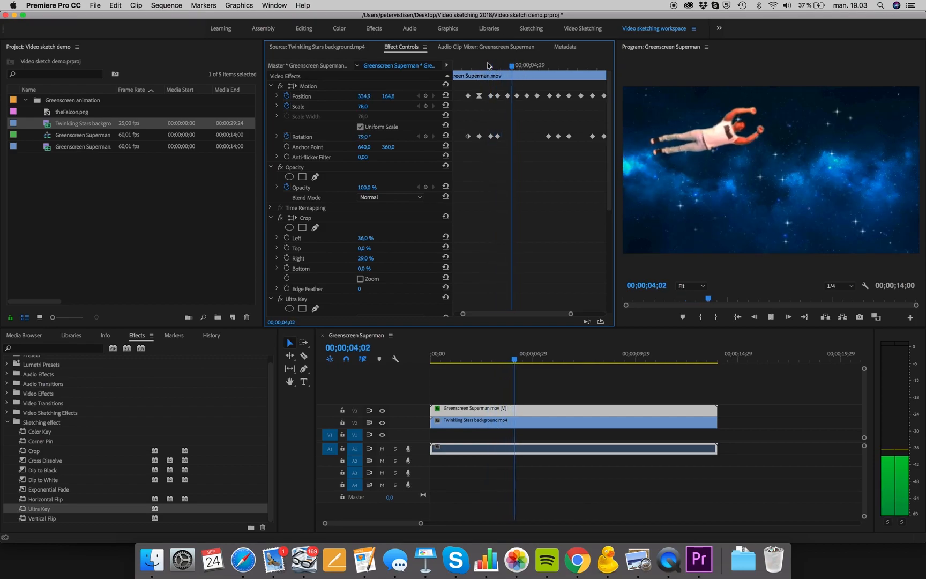
{"action": "key", "text": "space"}
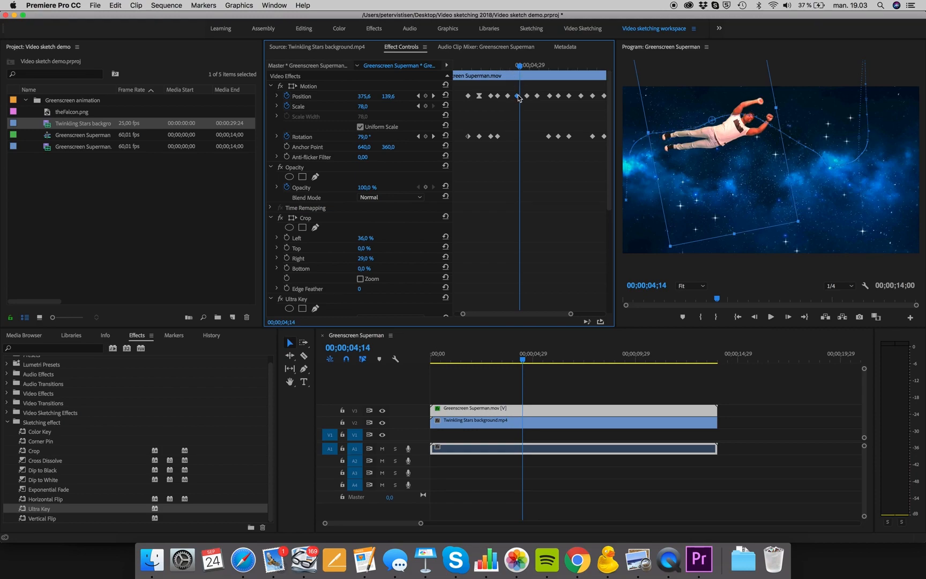
Play back the flight from 00;00;03;02 to check the motion without the deleted keyframe
{"action": "left_click_drag", "start_coordinate": [519, 69], "coordinate": [492, 69]}
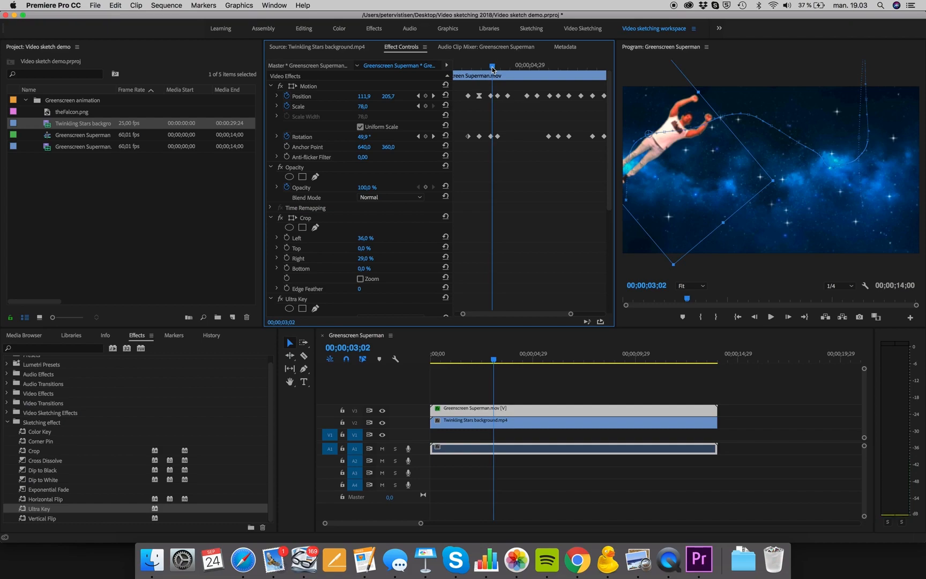
{"action": "key", "text": "space"}
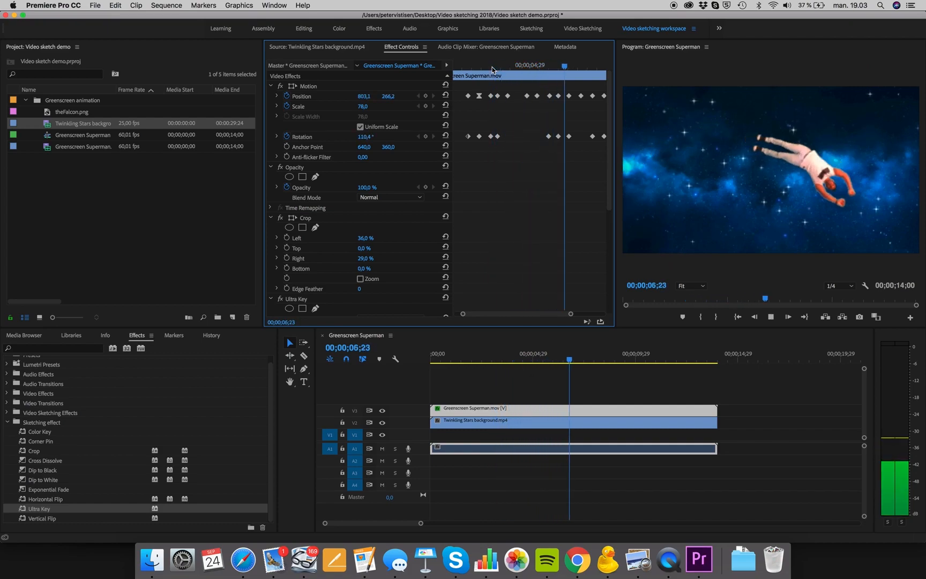
{"action": "key", "text": "space"}
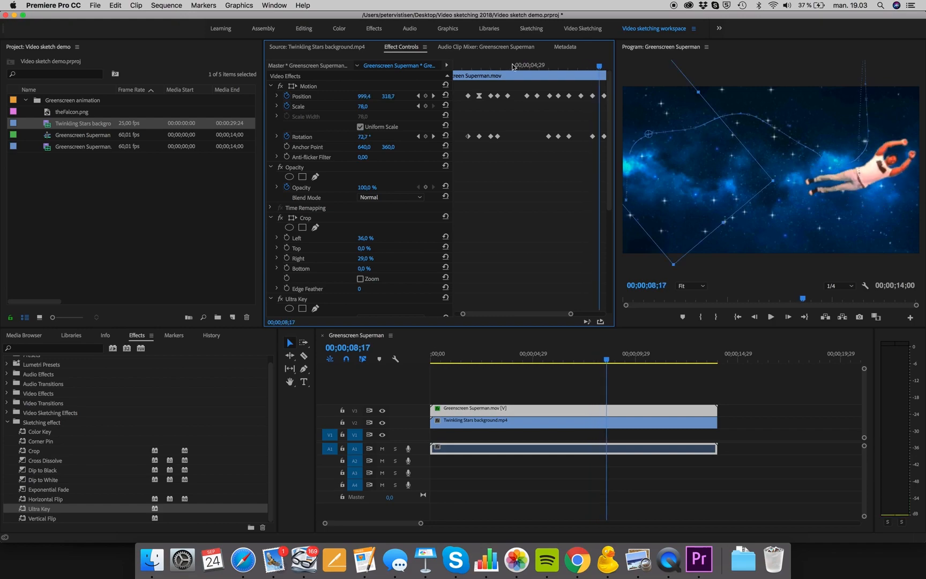
Shift the Position keyframe just after the deleted one slightly earlier and replay that part of the flight
{"action": "left_click_drag", "start_coordinate": [527, 96], "coordinate": [500, 65]}
{"action": "key", "text": "space"}
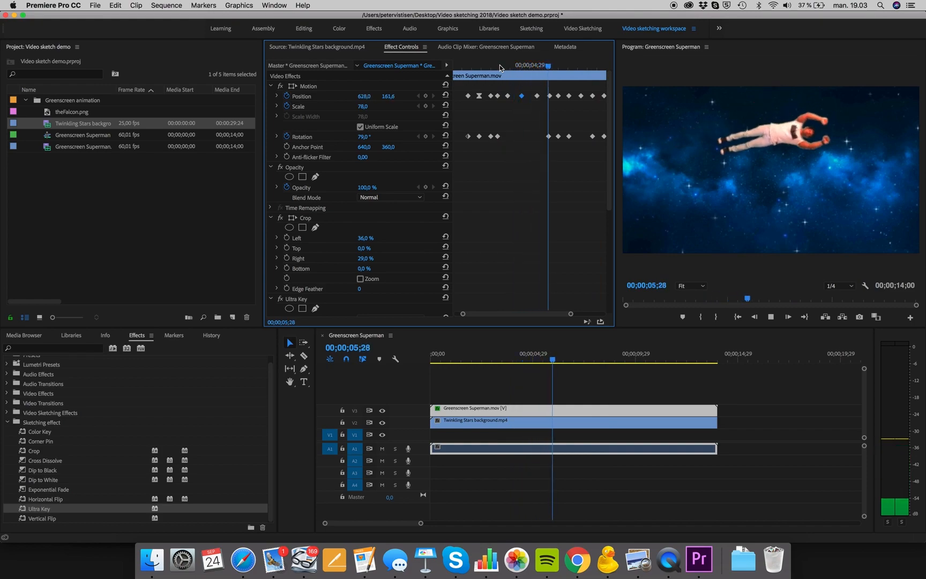
{"action": "key", "text": "space"}
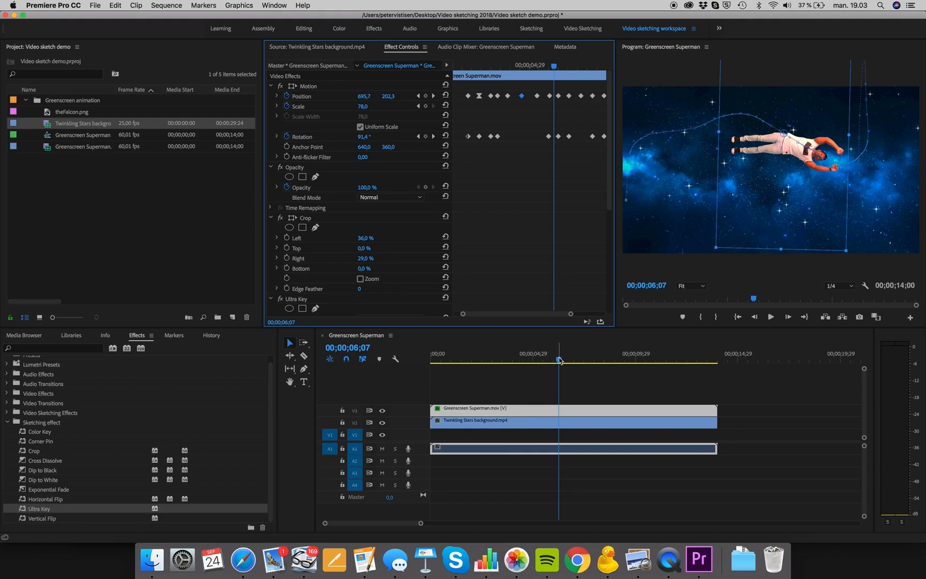
Move the Twinkling Stars background clip from track V2 down to track V1
{"action": "left_click", "coordinate": [507, 423]}
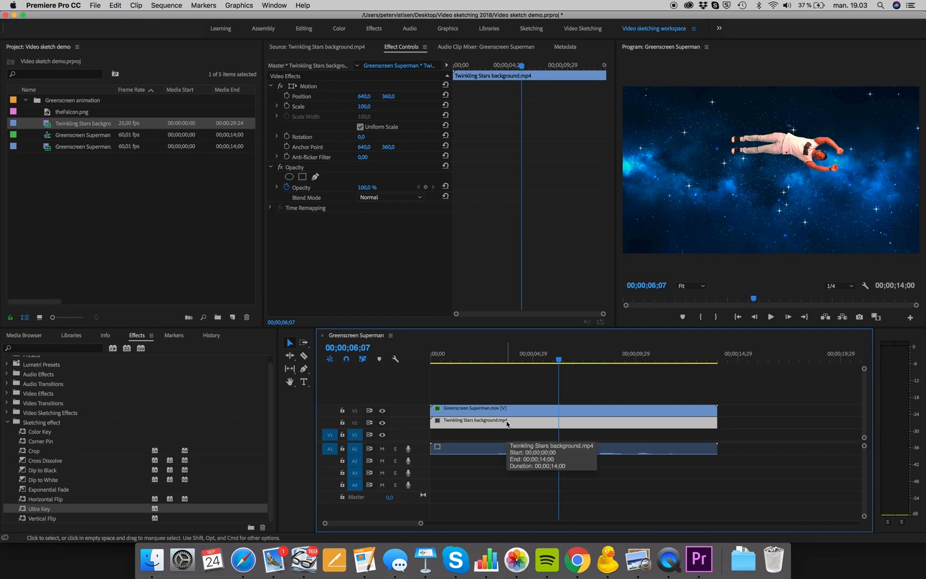
{"action": "left_click", "coordinate": [508, 423]}
{"action": "left_click_drag", "start_coordinate": [507, 423], "coordinate": [508, 435]}
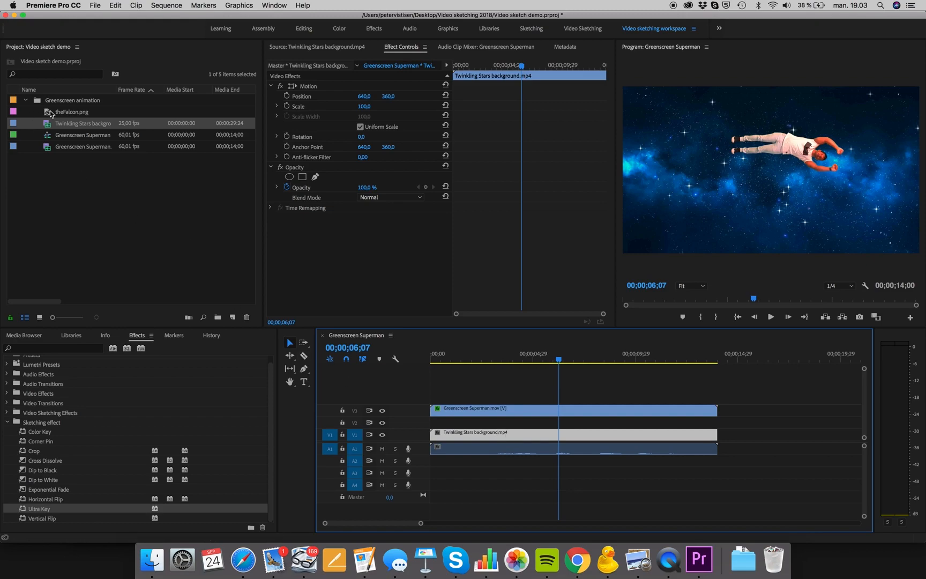
Place theFalcon.png at the start of track V2 and move the ship out of frame to Position 1287.3, -141.5
{"action": "left_click_drag", "start_coordinate": [50, 111], "coordinate": [434, 425]}
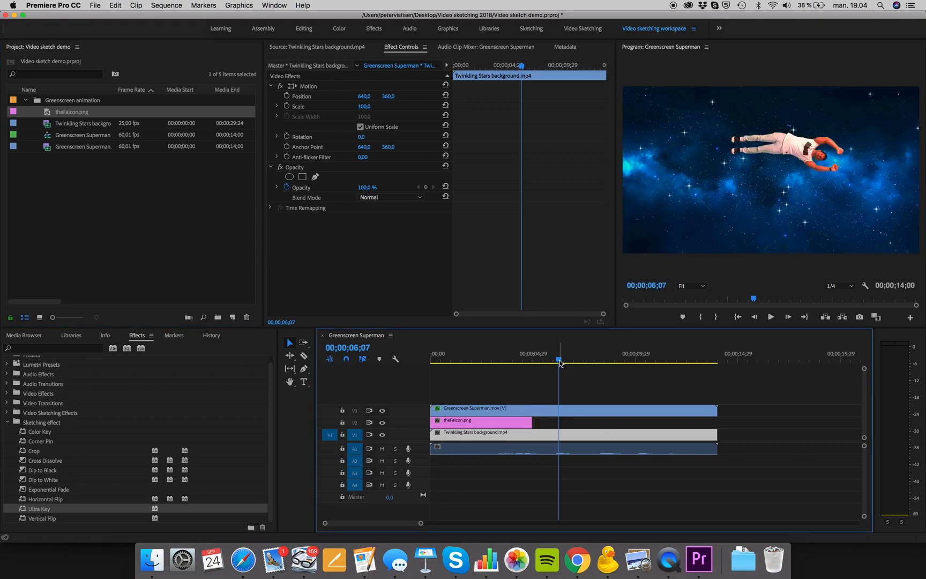
{"action": "left_click_drag", "start_coordinate": [560, 363], "coordinate": [508, 379]}
{"action": "left_click", "coordinate": [456, 422]}
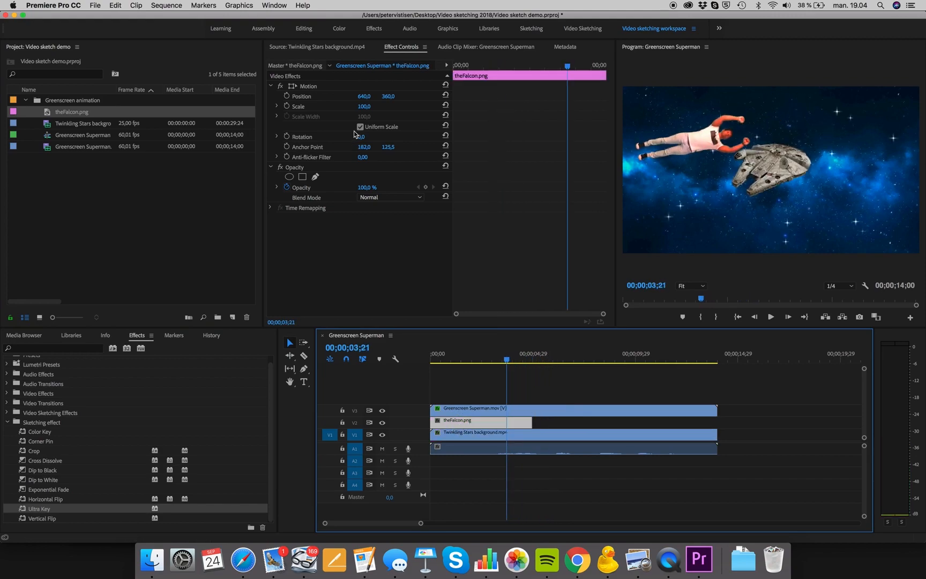
{"action": "left_click", "coordinate": [293, 87]}
{"action": "left_click_drag", "start_coordinate": [776, 158], "coordinate": [925, 42]}
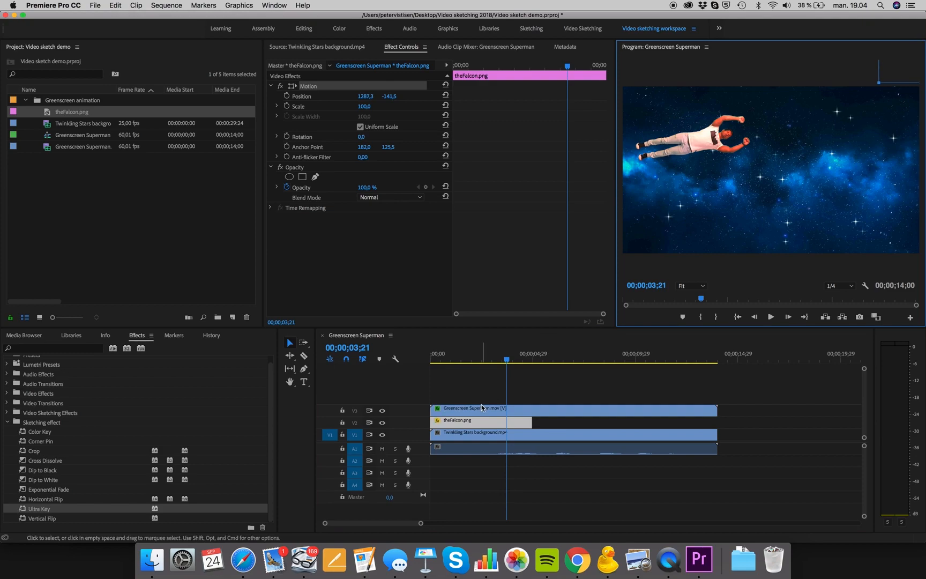
Shift the theFalcon.png clip to begin just before 00;00;03;14 and start Position, Scale and Rotation keyframes at that time
{"action": "mouse_move", "coordinate": [507, 358]}
{"action": "left_mouse_down"}
{"action": "mouse_move", "coordinate": [436, 358]}
{"action": "mouse_move", "coordinate": [503, 359]}
{"action": "left_mouse_up"}
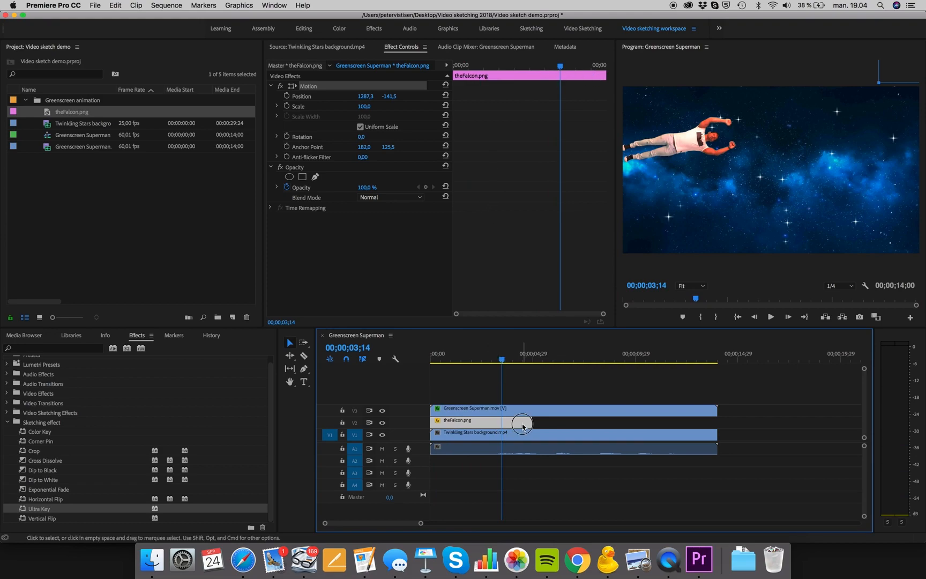
{"action": "left_click_drag", "start_coordinate": [523, 426], "coordinate": [587, 424]}
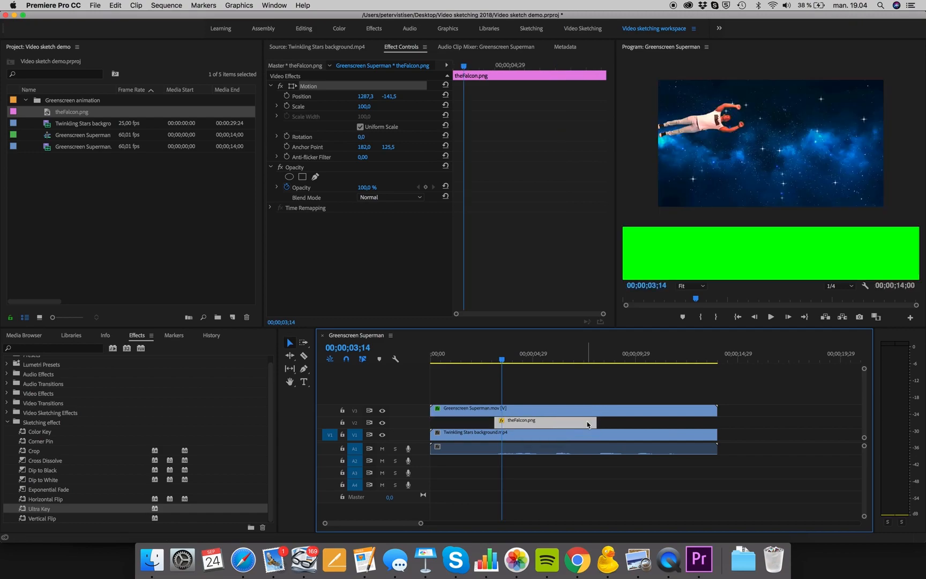
{"action": "left_click", "coordinate": [287, 97]}
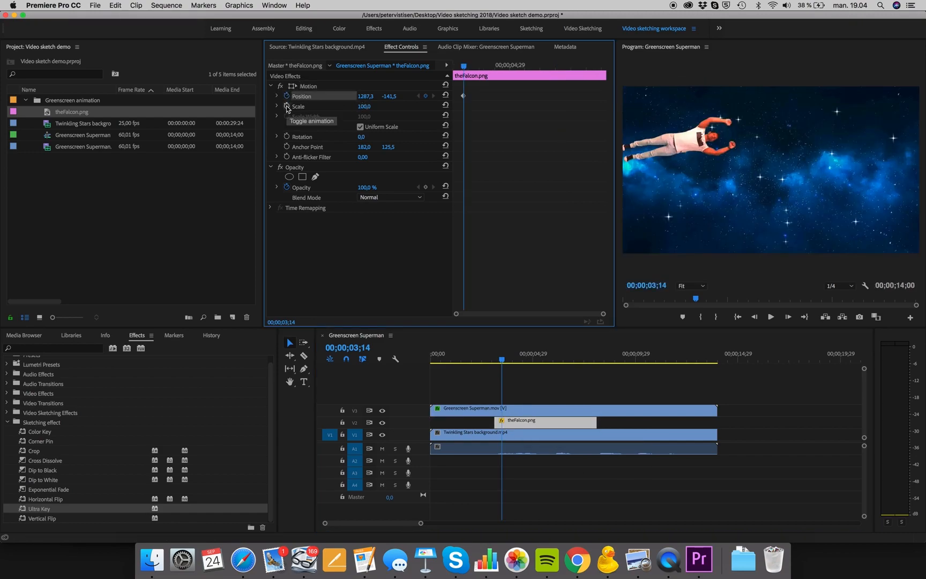
{"action": "left_click", "coordinate": [287, 106]}
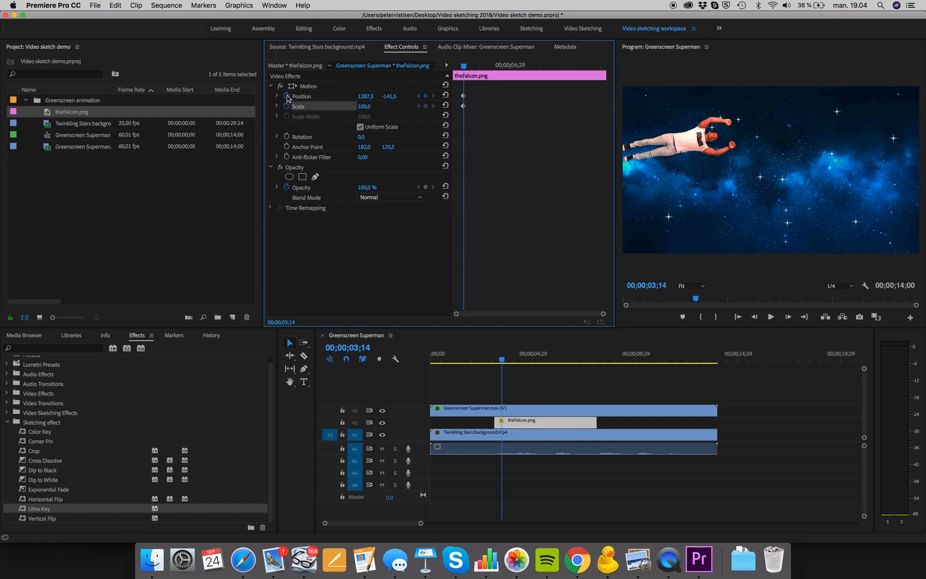
{"action": "left_click", "coordinate": [287, 136]}
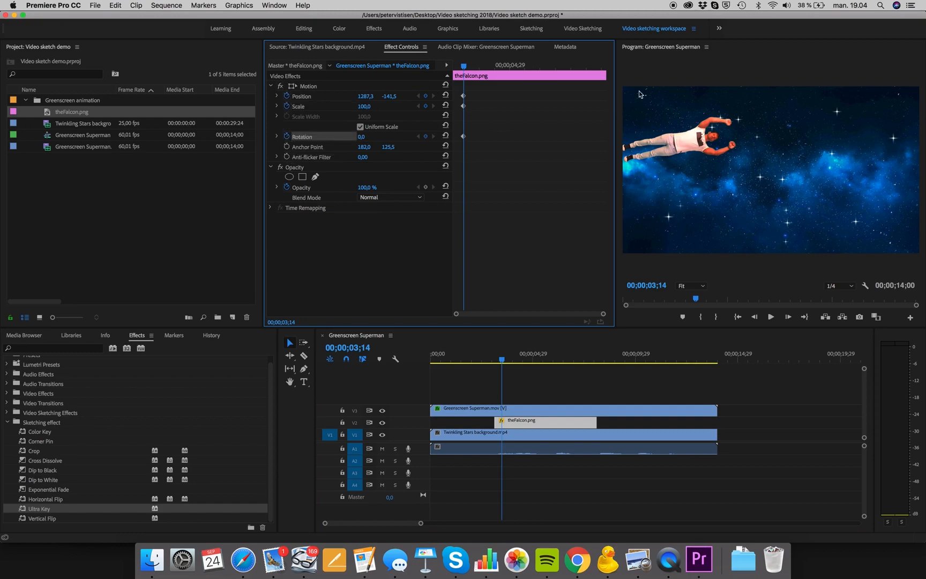
At 00;00;05;14, move the Falcon into frame at Position 846.0, 339.2 and set its Scale to 159
{"action": "left_click", "coordinate": [546, 426]}
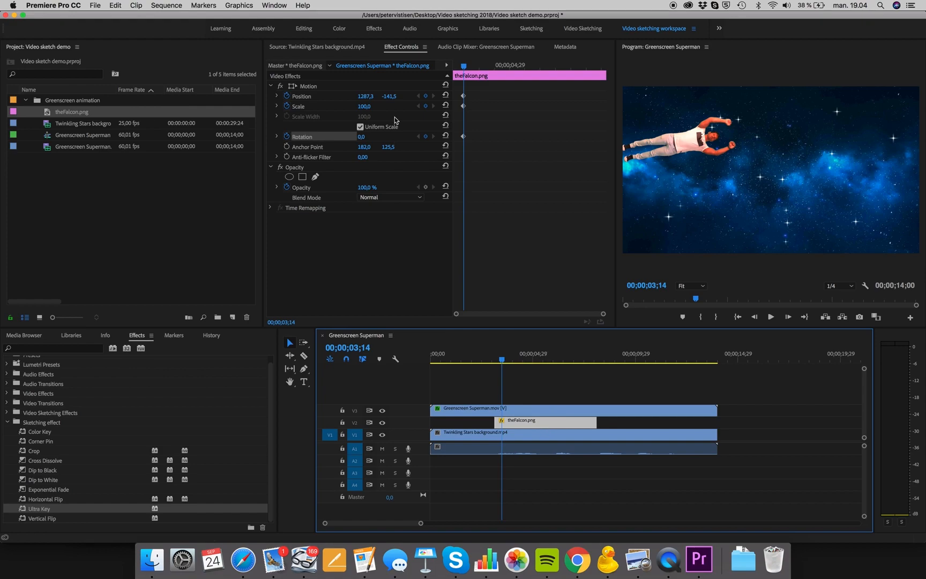
{"action": "left_click", "coordinate": [311, 87]}
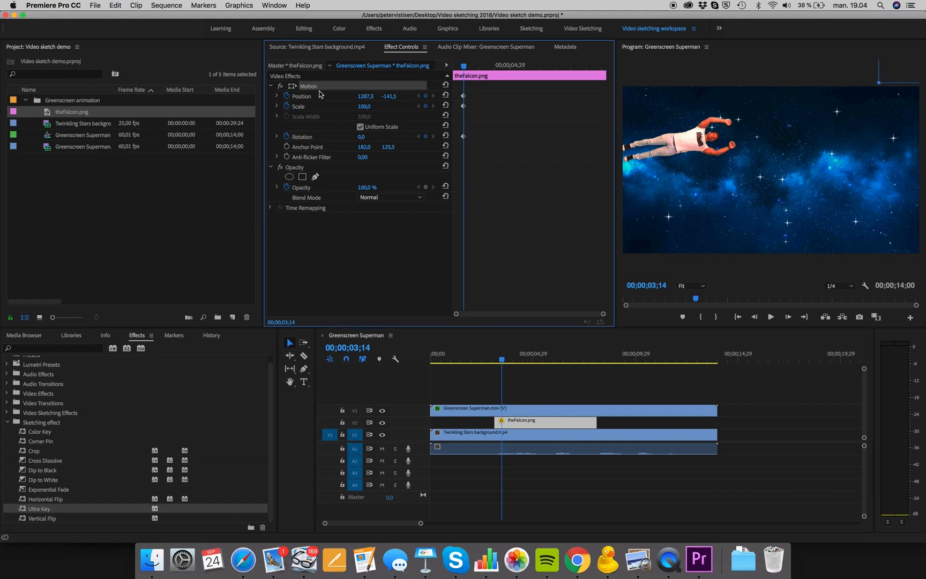
{"action": "left_click_drag", "start_coordinate": [505, 361], "coordinate": [545, 355]}
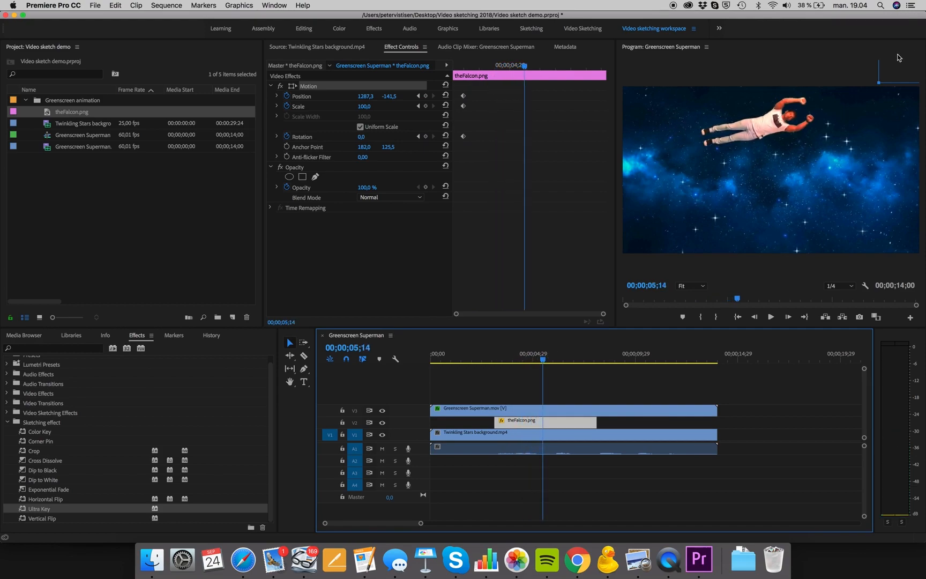
{"action": "left_click_drag", "start_coordinate": [899, 73], "coordinate": [811, 177]}
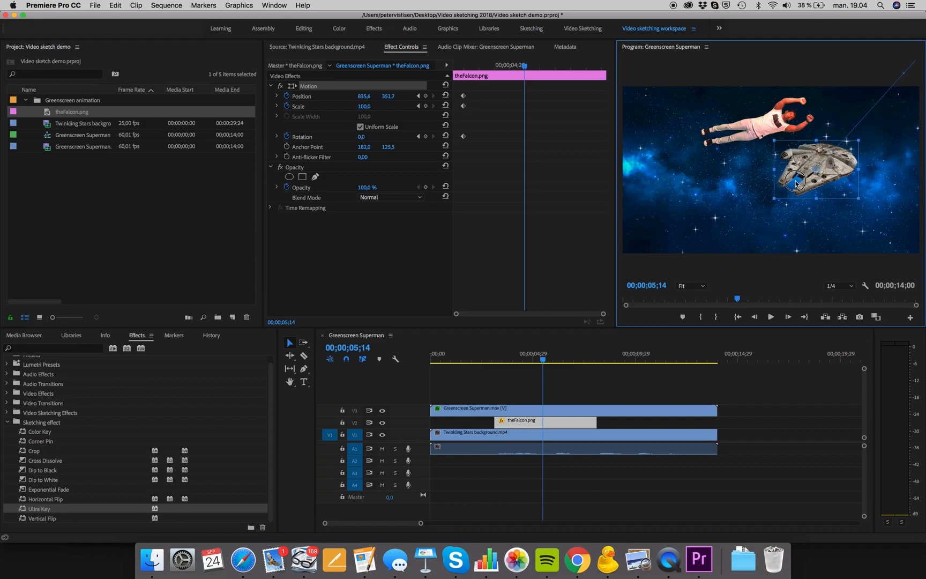
{"action": "left_click_drag", "start_coordinate": [796, 184], "coordinate": [796, 183]}
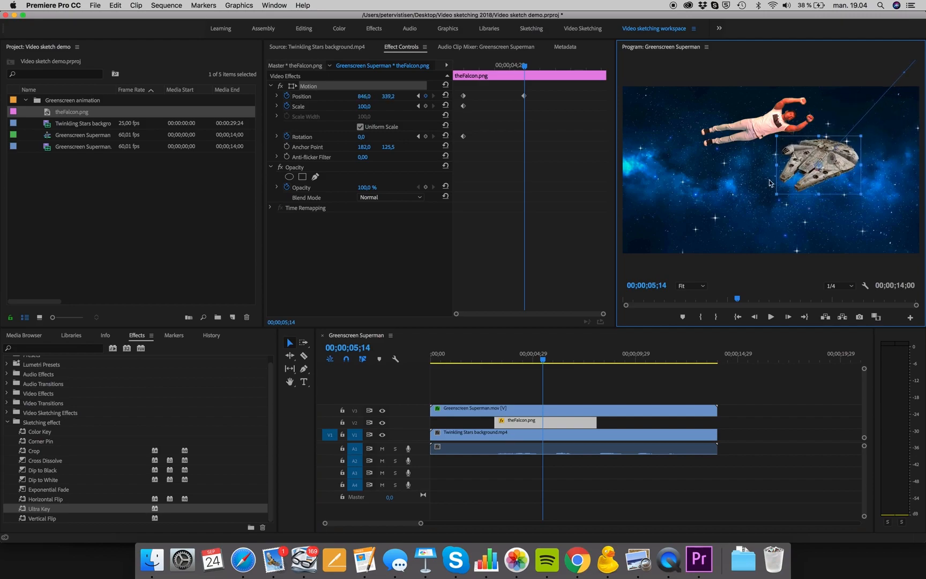
{"action": "left_click", "coordinate": [364, 107]}
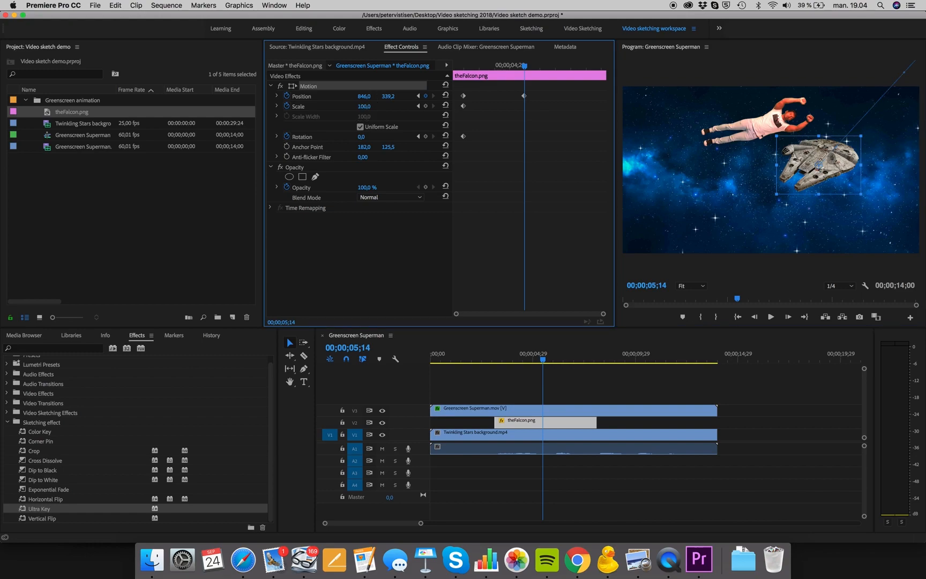
{"action": "left_click_drag", "start_coordinate": [364, 106], "coordinate": [396, 106]}
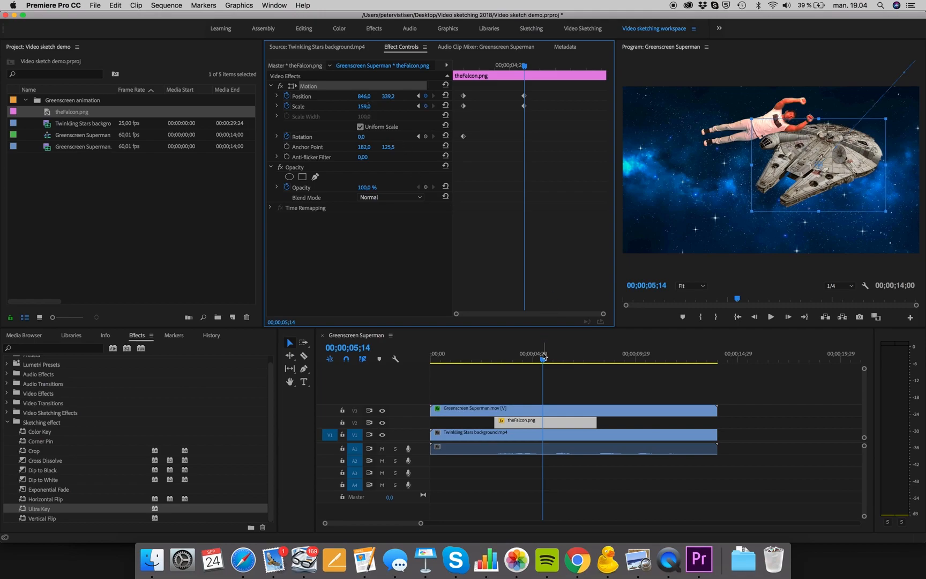
At 00;00;06;18, move the Falcon to the frame's lower-left corner at Position 96.8, 794.9 and set its Scale to 321
{"action": "left_click_drag", "start_coordinate": [543, 360], "coordinate": [567, 359]}
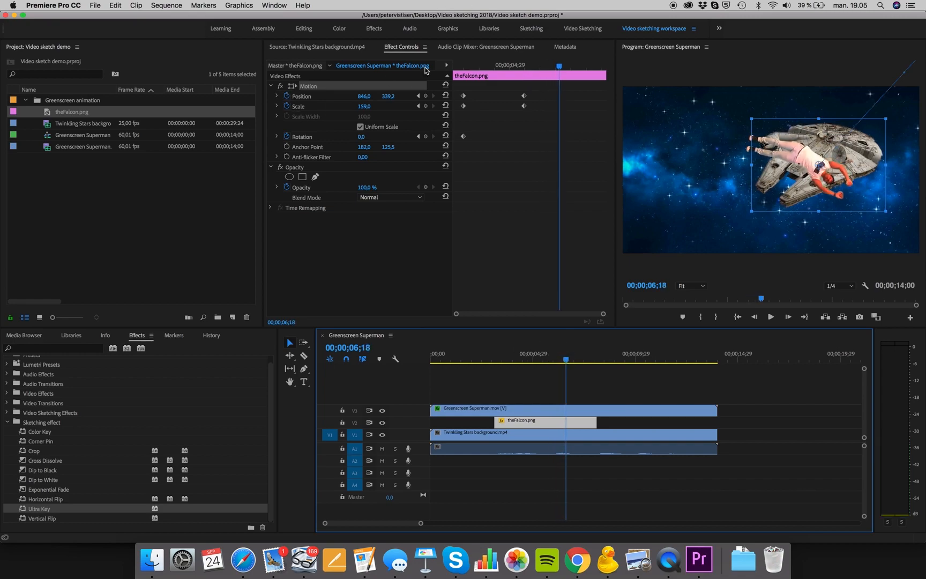
{"action": "left_click_drag", "start_coordinate": [836, 135], "coordinate": [649, 254]}
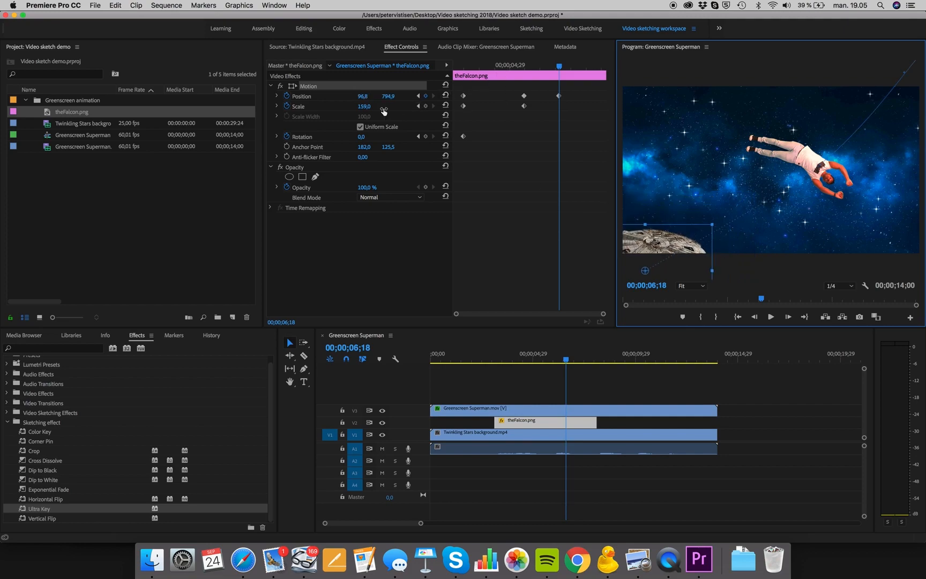
{"action": "left_click_drag", "start_coordinate": [365, 107], "coordinate": [456, 108]}
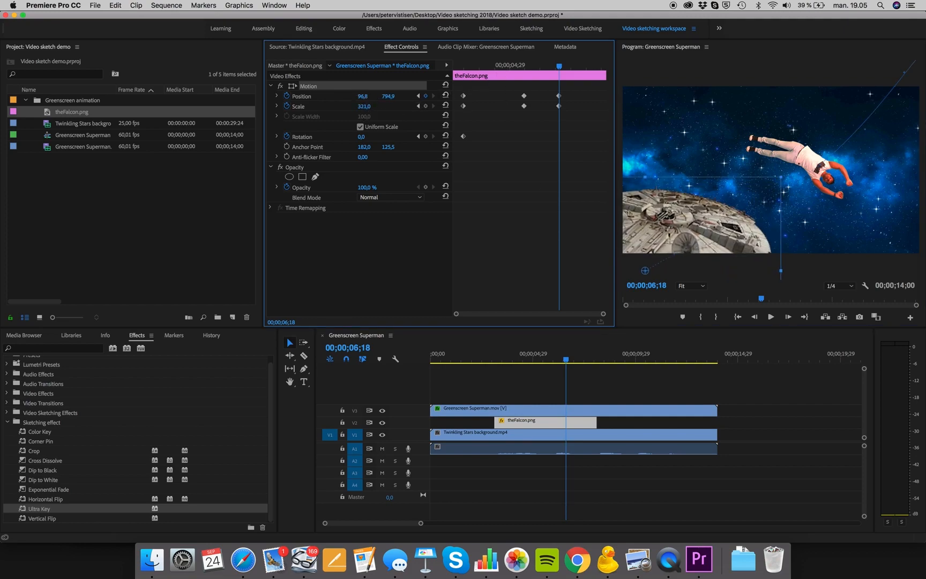
Apply Ease Out temporal interpolation to the Falcon's Position keyframe at 00;00;06;18
{"action": "right_click", "coordinate": [559, 100]}
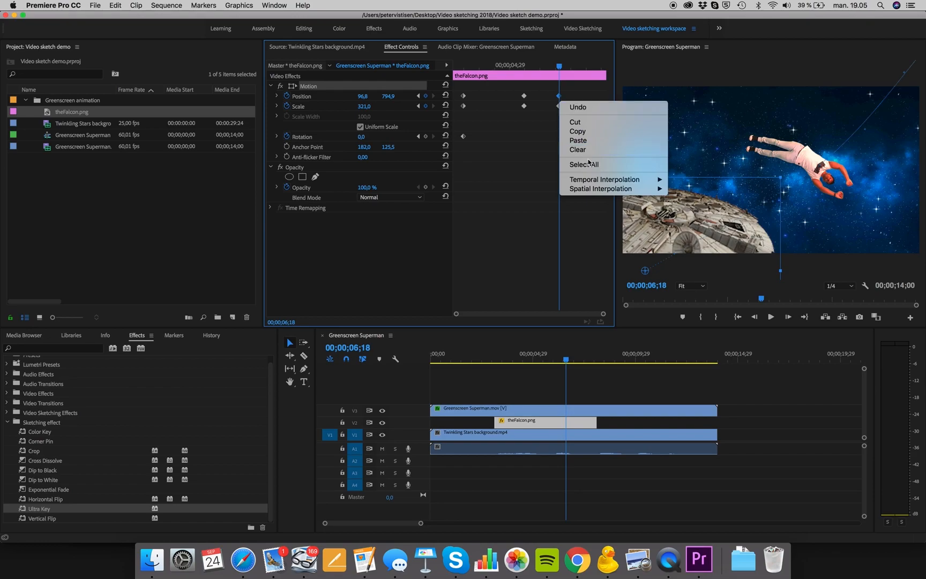
{"action": "mouse_move", "coordinate": [604, 179]}
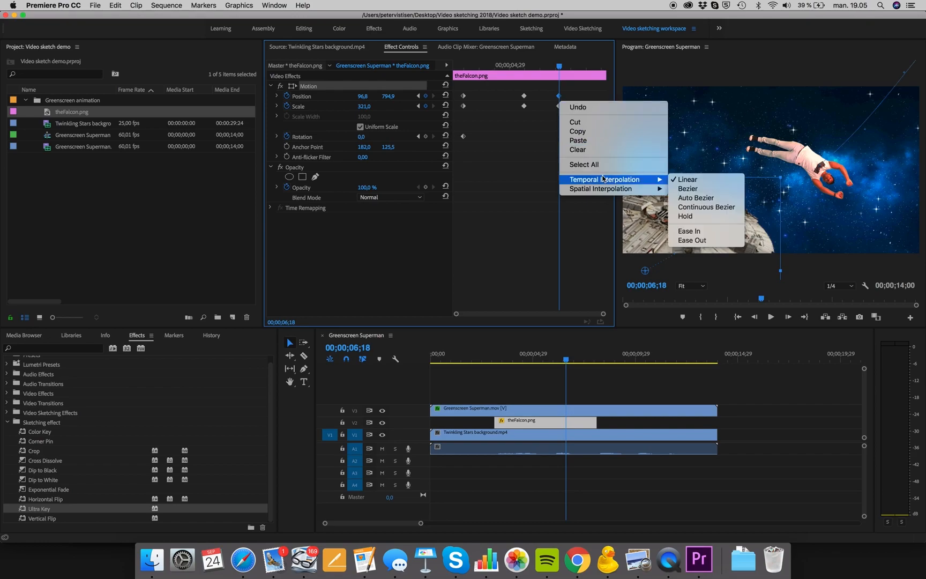
{"action": "left_click", "coordinate": [710, 241]}
{"action": "left_click", "coordinate": [524, 97]}
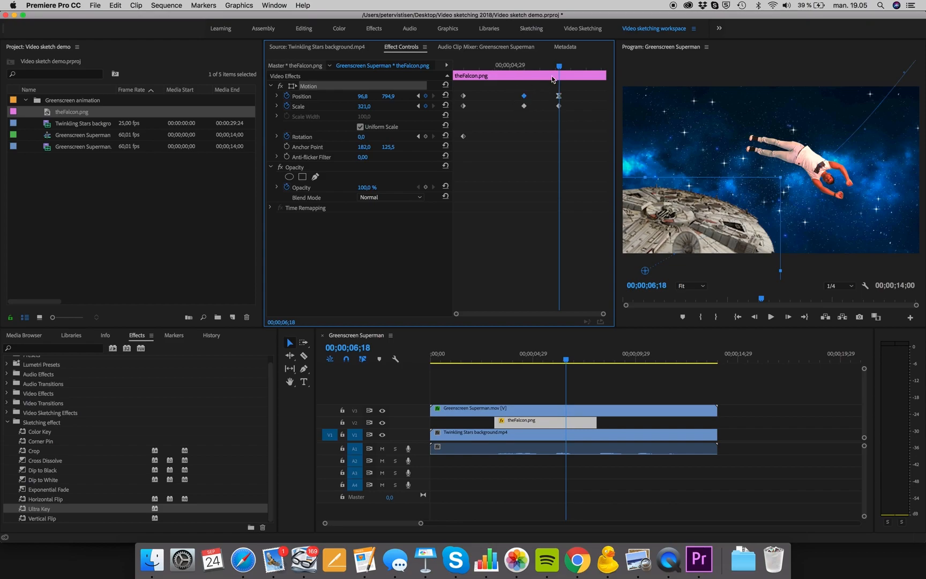
Play back the Falcon's flight and shift its middle Position and Scale keyframes slightly earlier
{"action": "left_click_drag", "start_coordinate": [559, 66], "coordinate": [414, 68]}
{"action": "key", "text": "space"}
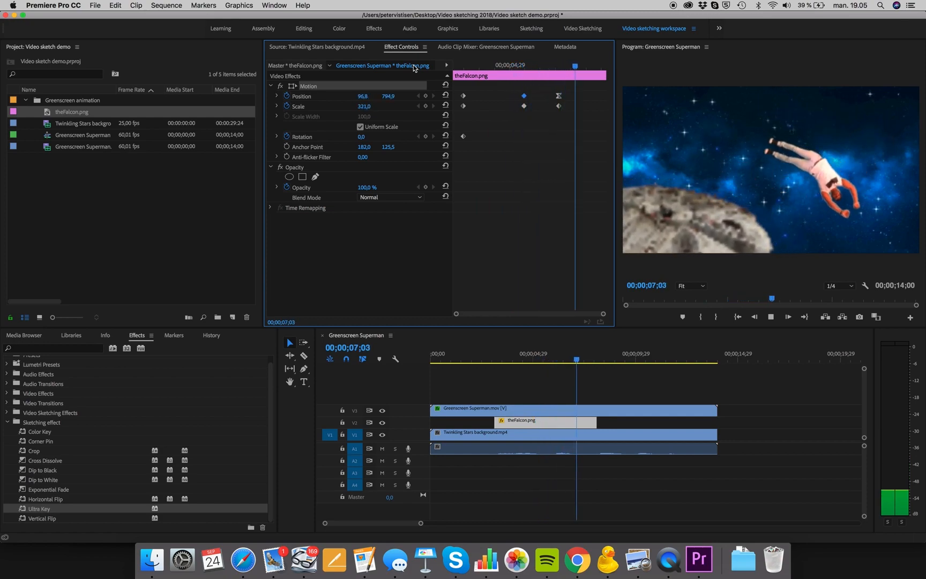
{"action": "key", "text": "space"}
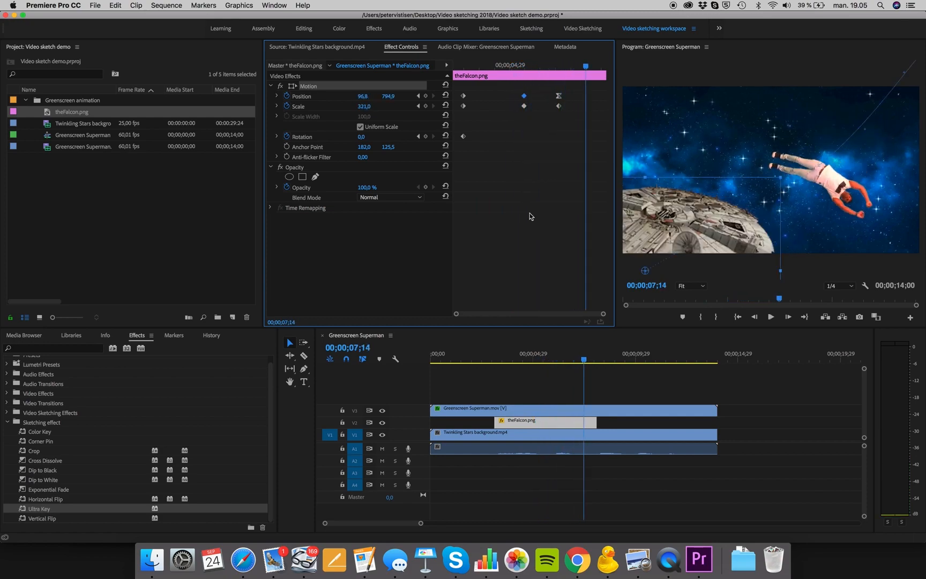
{"action": "left_click", "coordinate": [582, 360]}
{"action": "left_click_drag", "start_coordinate": [582, 360], "coordinate": [581, 361]}
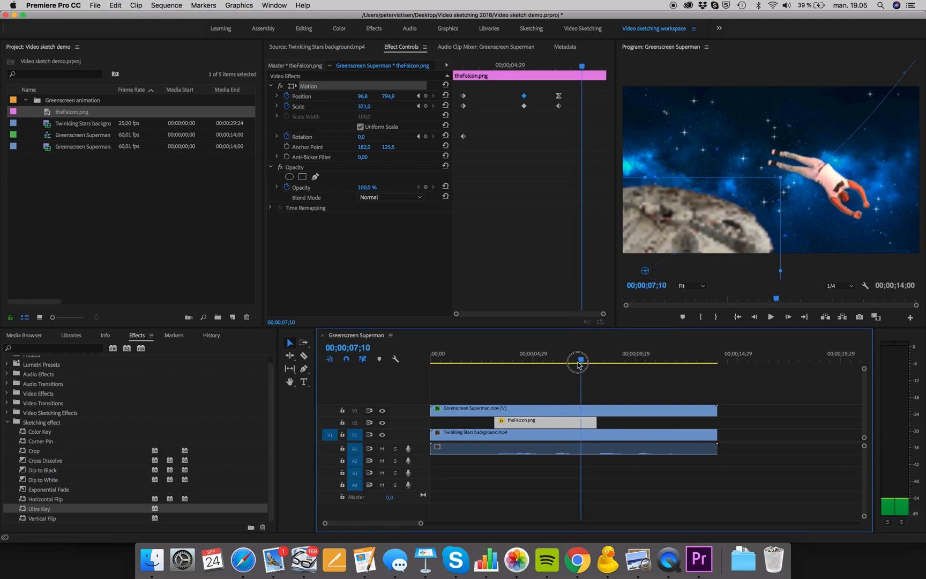
{"action": "mouse_move", "coordinate": [520, 98]}
{"action": "left_mouse_down"}
{"action": "mouse_move", "coordinate": [502, 98]}
{"action": "mouse_move", "coordinate": [511, 108]}
{"action": "left_mouse_up"}
At 00;00;07;27, move the Falcon fully out of frame to Position -386.1, 1067.5 and play the sequence from the start
{"action": "left_click_drag", "start_coordinate": [583, 66], "coordinate": [599, 71]}
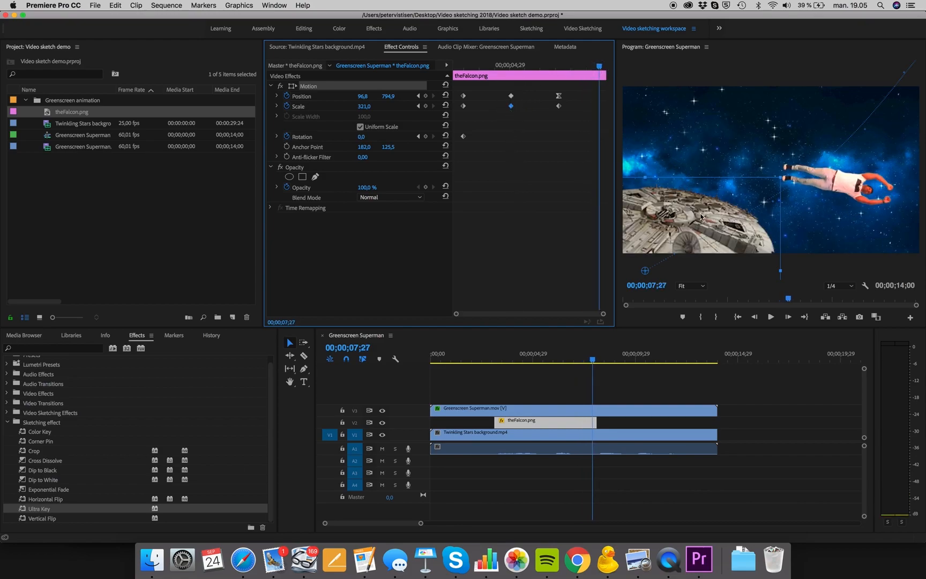
{"action": "left_click_drag", "start_coordinate": [700, 216], "coordinate": [603, 282]}
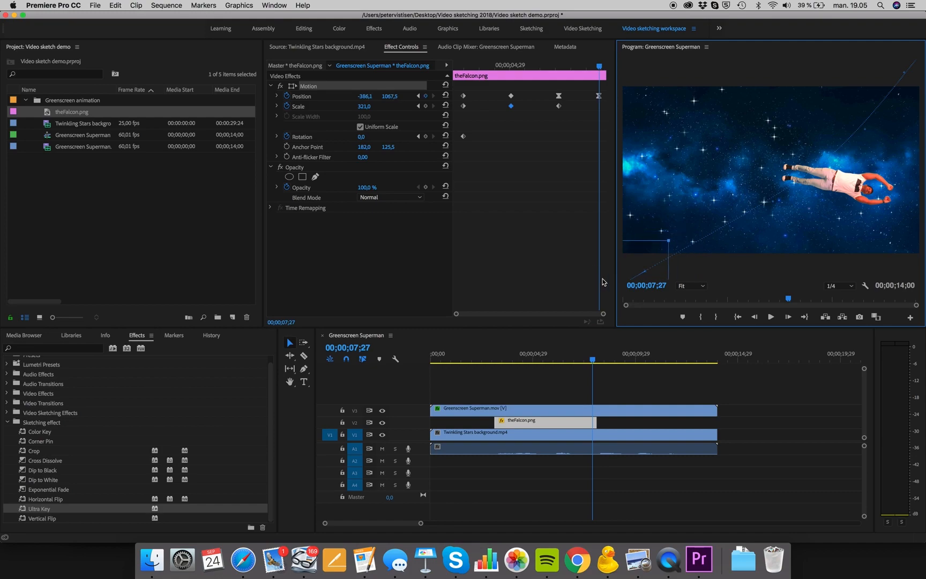
{"action": "left_click", "coordinate": [396, 384]}
{"action": "key", "text": "Home"}
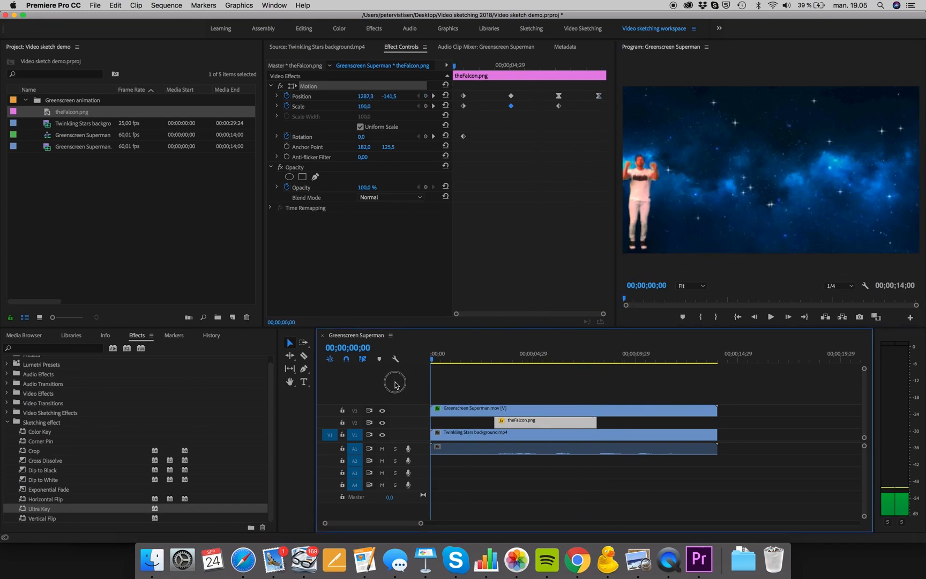
{"action": "key", "text": "space"}
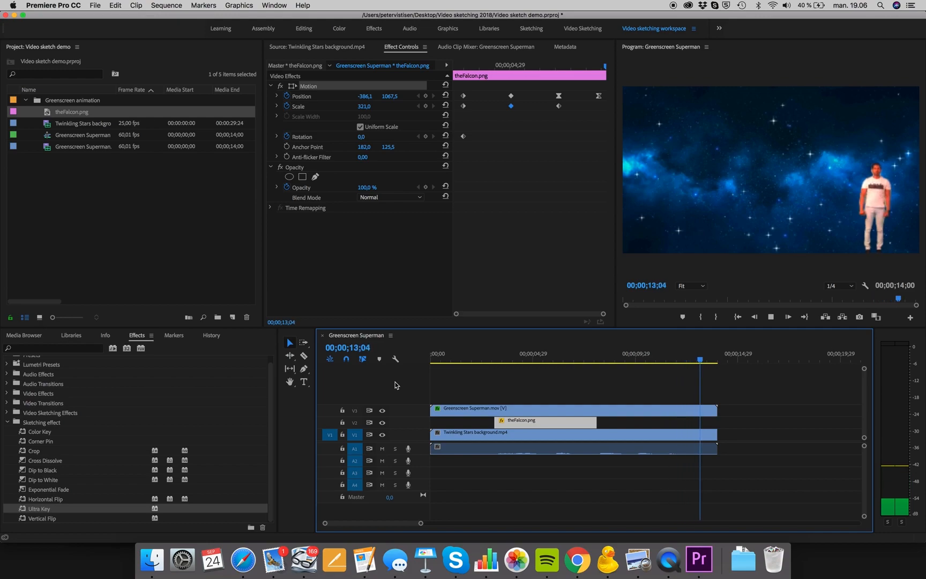
{"action": "key", "text": "space"}
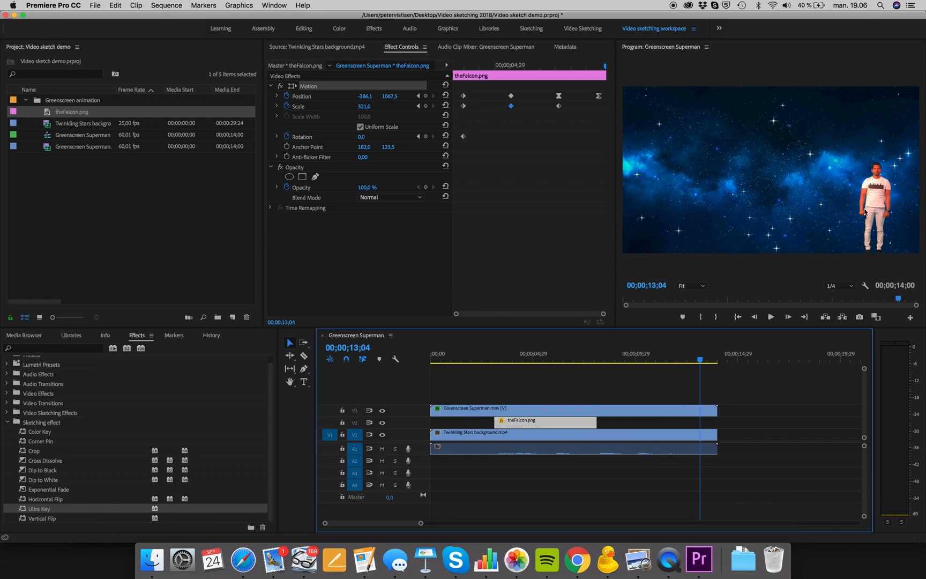
Review the sequence's H.264 media export settings and output file location without exporting, and return the playhead to the start
{"action": "left_click", "coordinate": [95, 5]}
{"action": "mouse_move", "coordinate": [115, 263]}
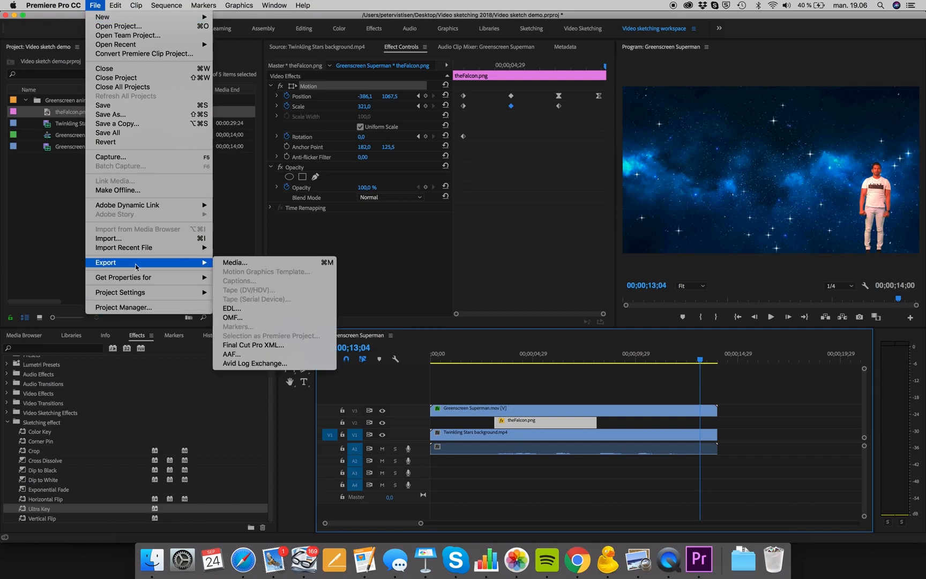
{"action": "left_click", "coordinate": [256, 262]}
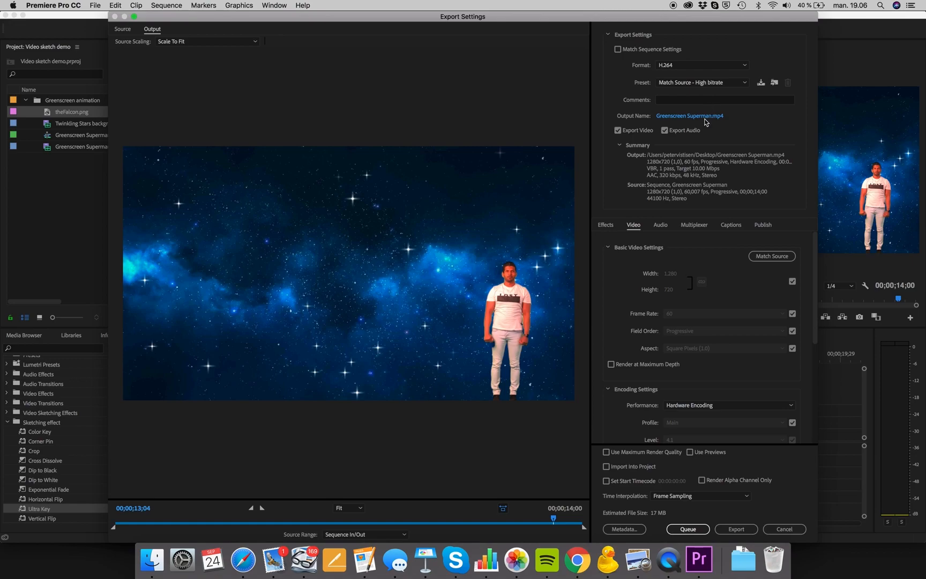
{"action": "left_click", "coordinate": [707, 117]}
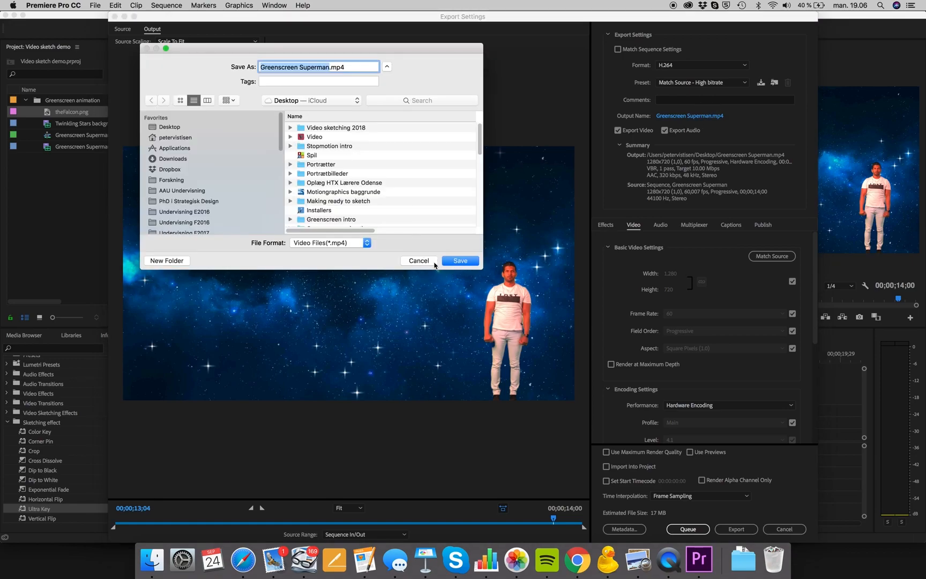
{"action": "left_click", "coordinate": [435, 263]}
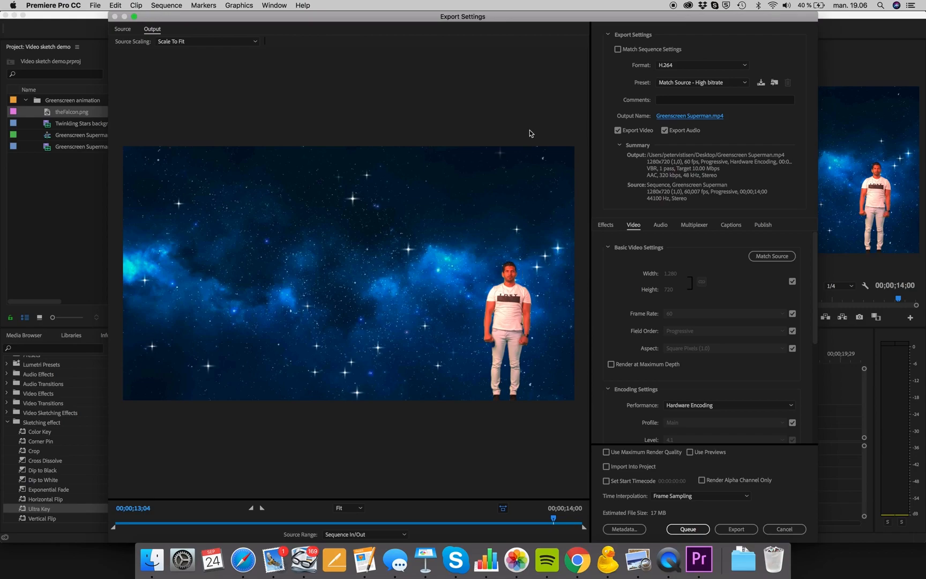
{"action": "left_click", "coordinate": [786, 528]}
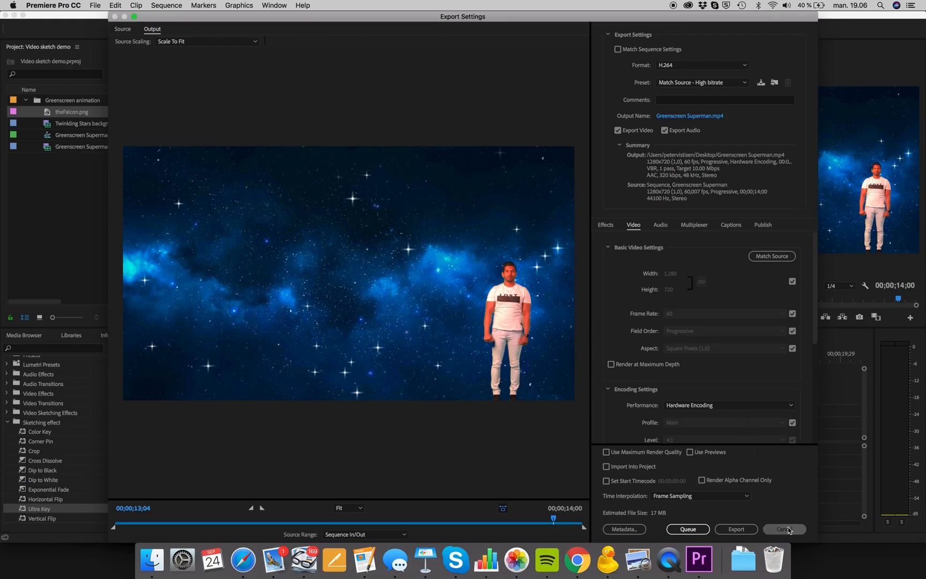
{"action": "key", "text": "Home"}
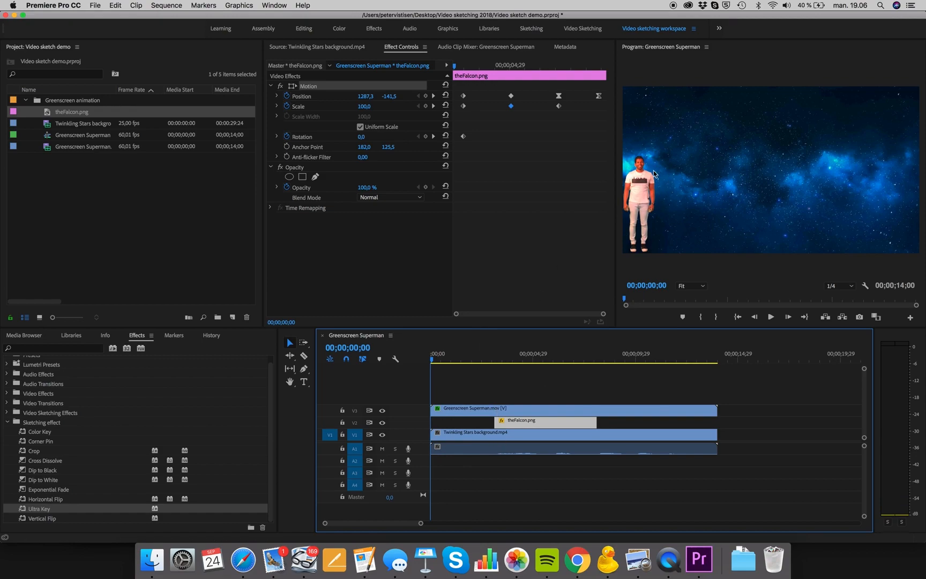
Save the project, then add Dip to Black at the ends of the Greenscreen Superman and Twinkling Stars clips and scrub through the fade
{"action": "key", "text": "cmd+s"}
{"action": "left_click_drag", "start_coordinate": [22, 473], "coordinate": [717, 416]}
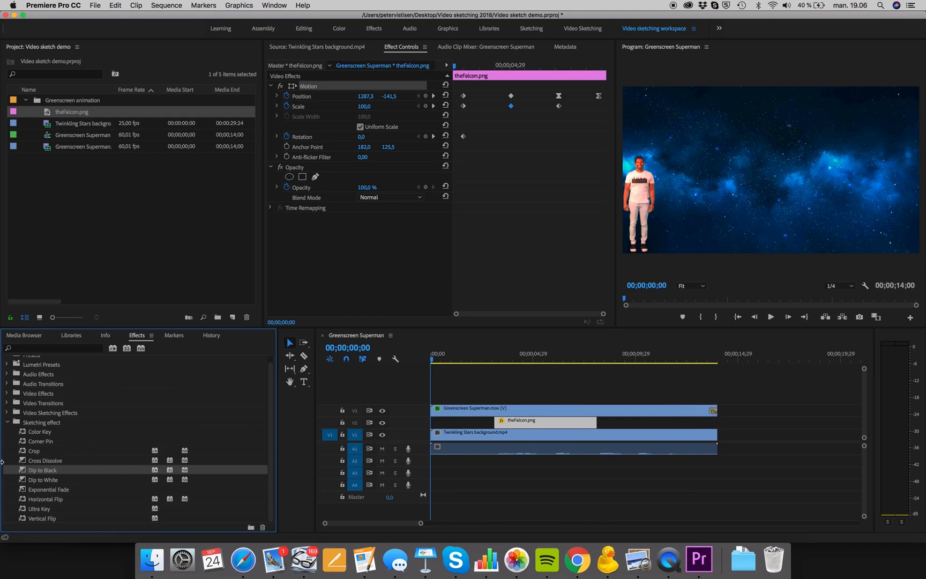
{"action": "left_click_drag", "start_coordinate": [22, 475], "coordinate": [713, 437]}
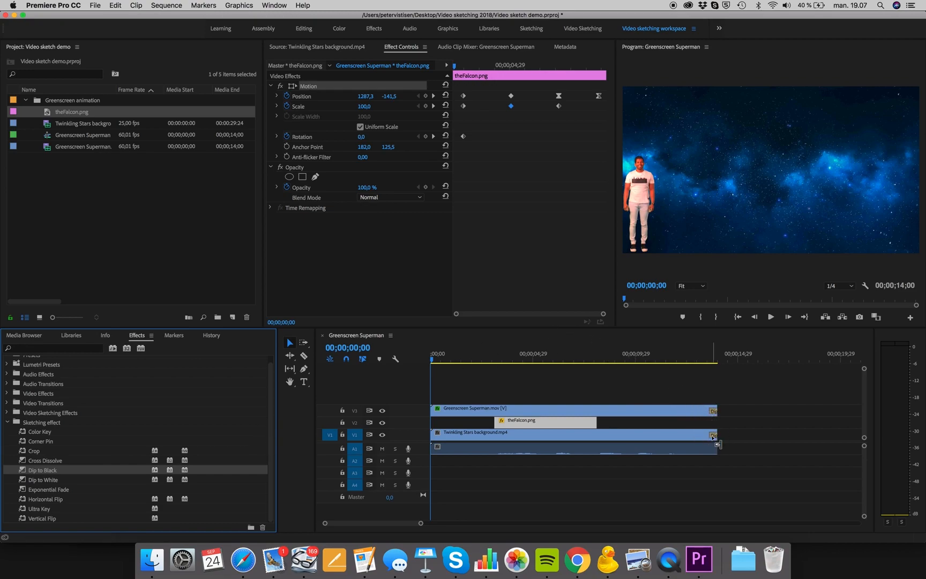
{"action": "left_click", "coordinate": [708, 360]}
{"action": "left_click_drag", "start_coordinate": [710, 363], "coordinate": [685, 362]}
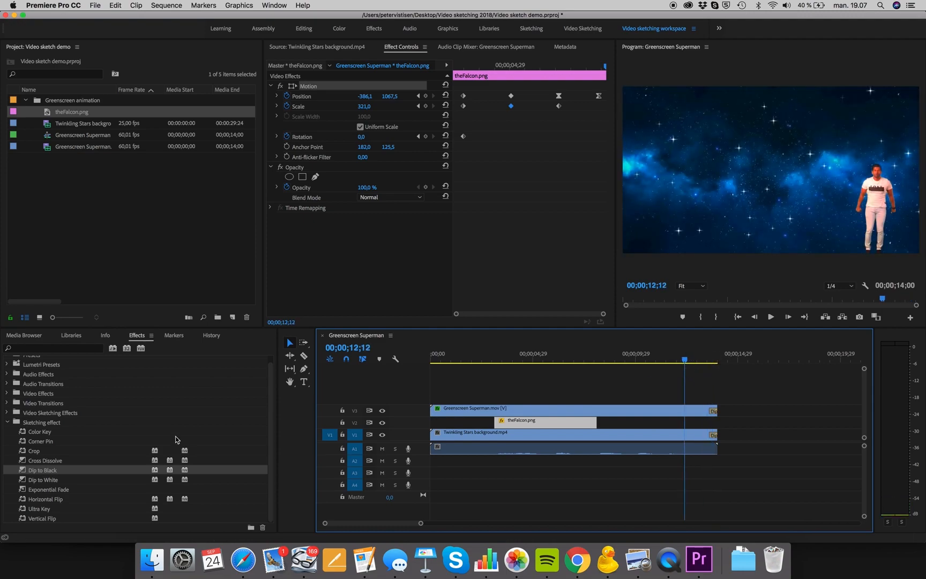
At 00;00;05;14, where the Falcon passes Superman, apply the Corner Pin effect twice to theFalcon.png
{"action": "left_click", "coordinate": [503, 358]}
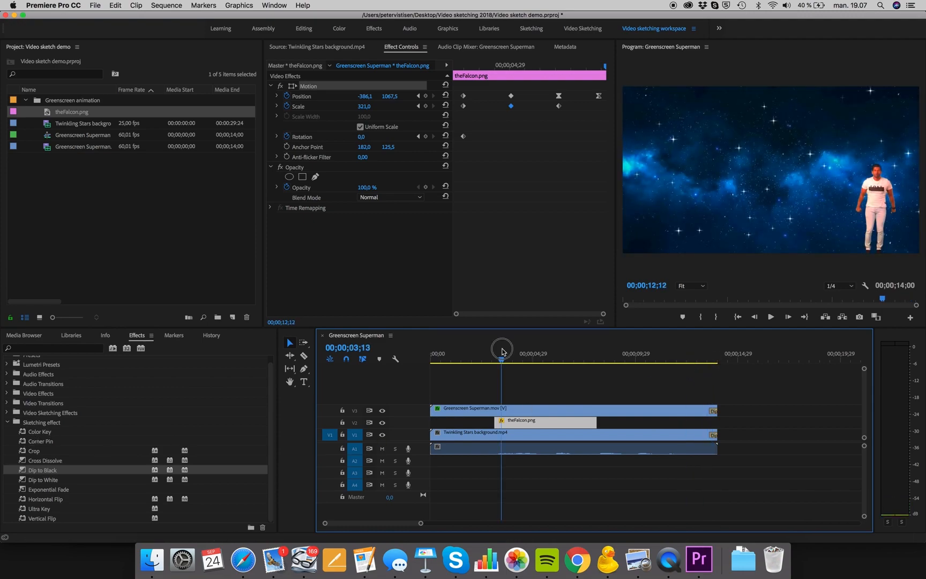
{"action": "left_click", "coordinate": [539, 356]}
{"action": "left_click_drag", "start_coordinate": [540, 354], "coordinate": [545, 356]}
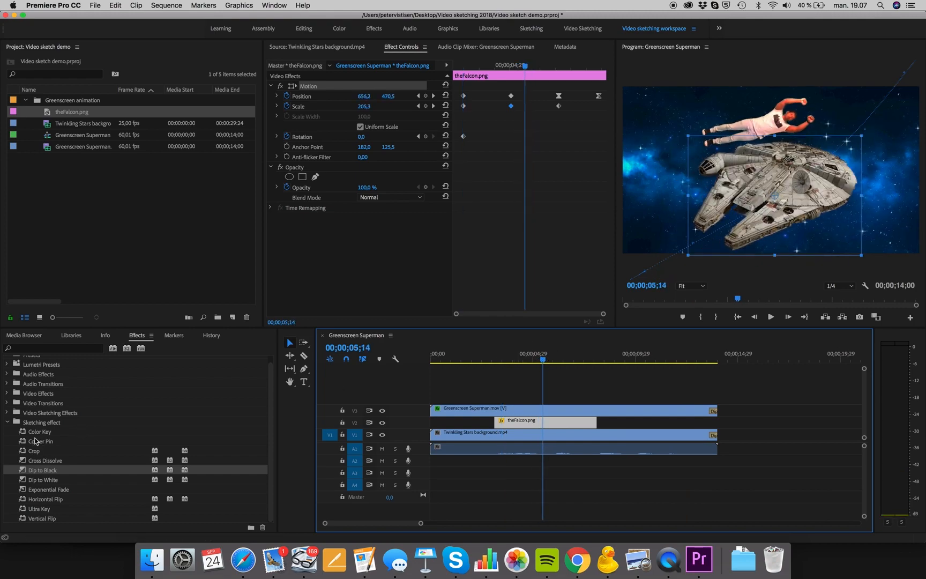
{"action": "double_click", "coordinate": [22, 442]}
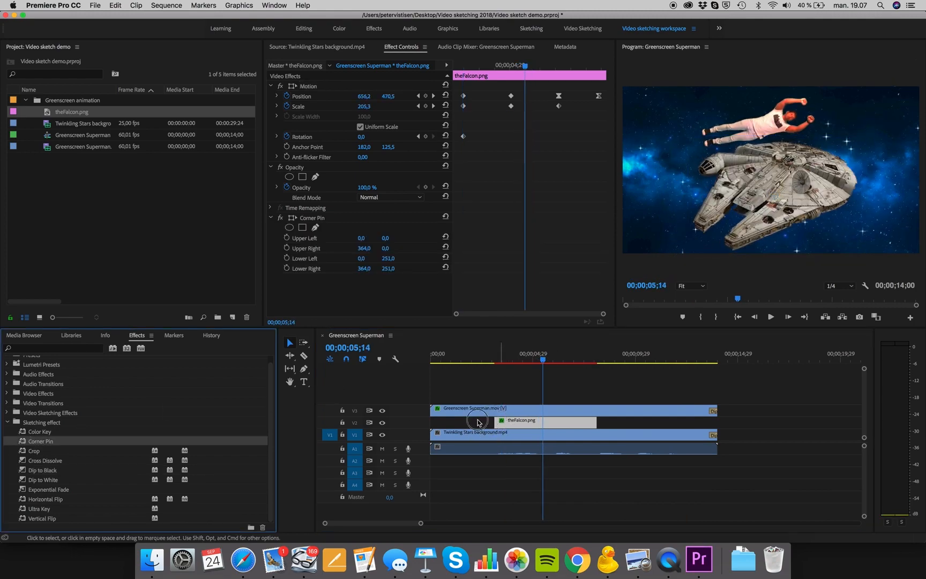
{"action": "left_click_drag", "start_coordinate": [26, 442], "coordinate": [533, 423]}
{"action": "scroll", "coordinate": [357, 292], "scroll_direction": "down", "scroll_amount": 2}
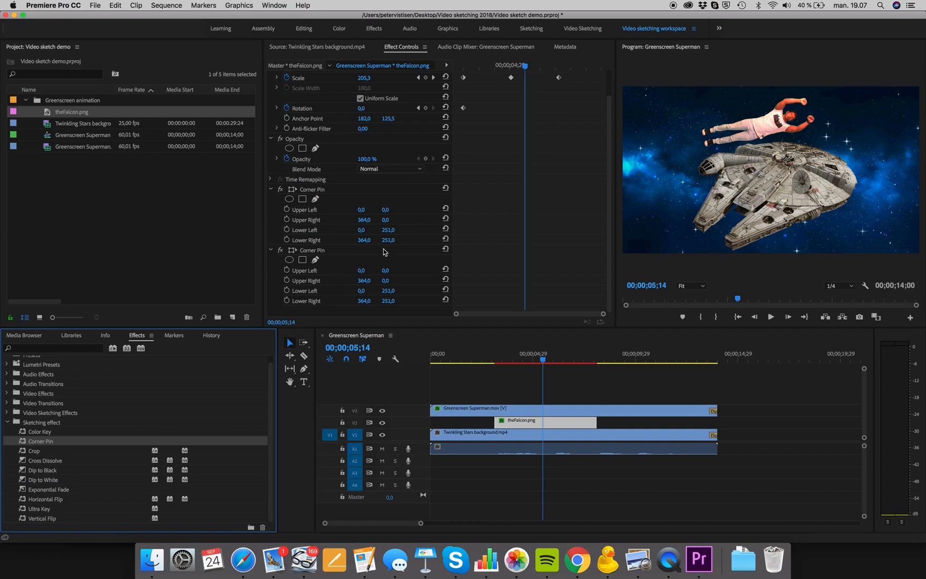
Keyframe the second Corner Pin's Upper Left at 00;00;05;14, set its X to 123,0 at 00;00;06;04, and shift that keyframe slightly earlier
{"action": "left_click", "coordinate": [287, 271]}
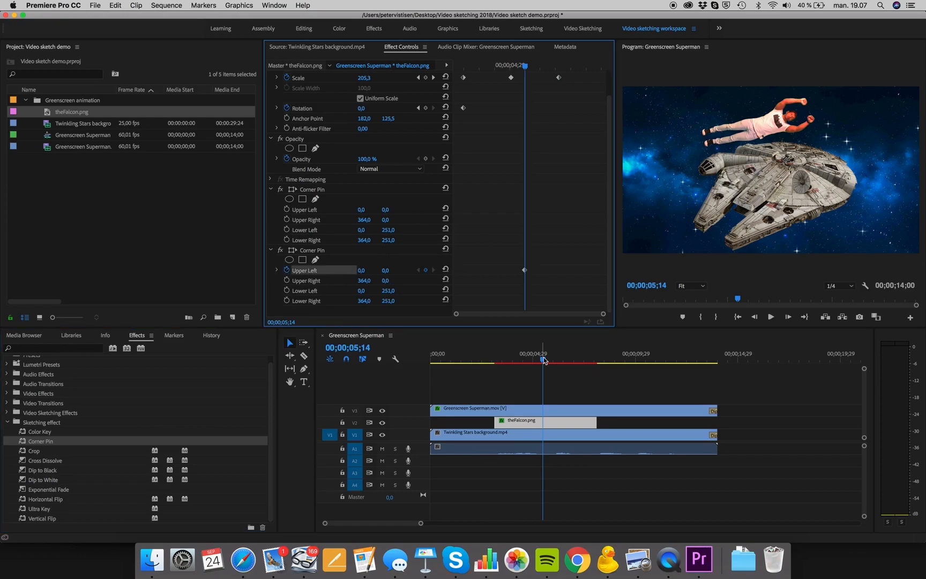
{"action": "left_click_drag", "start_coordinate": [544, 360], "coordinate": [557, 360]}
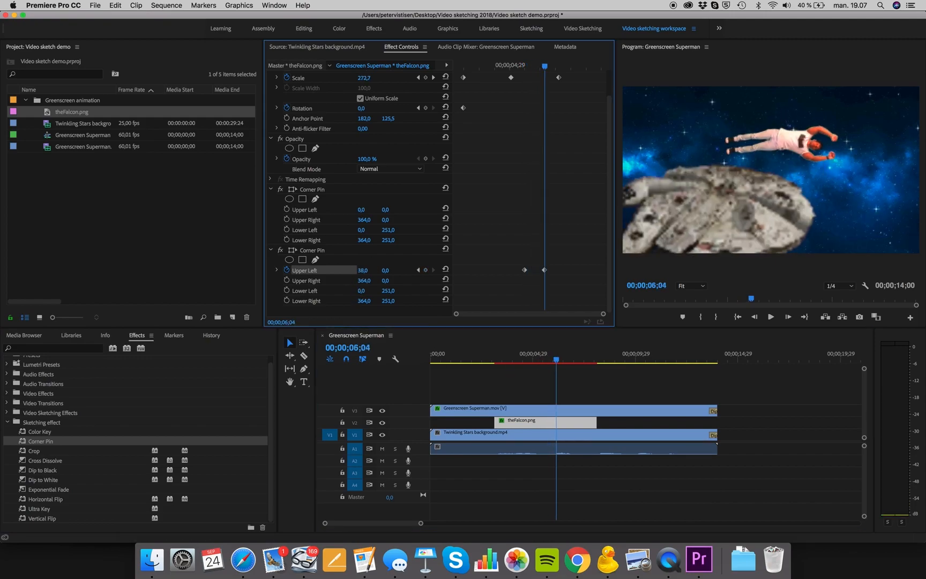
{"action": "left_click_drag", "start_coordinate": [362, 270], "coordinate": [431, 270]}
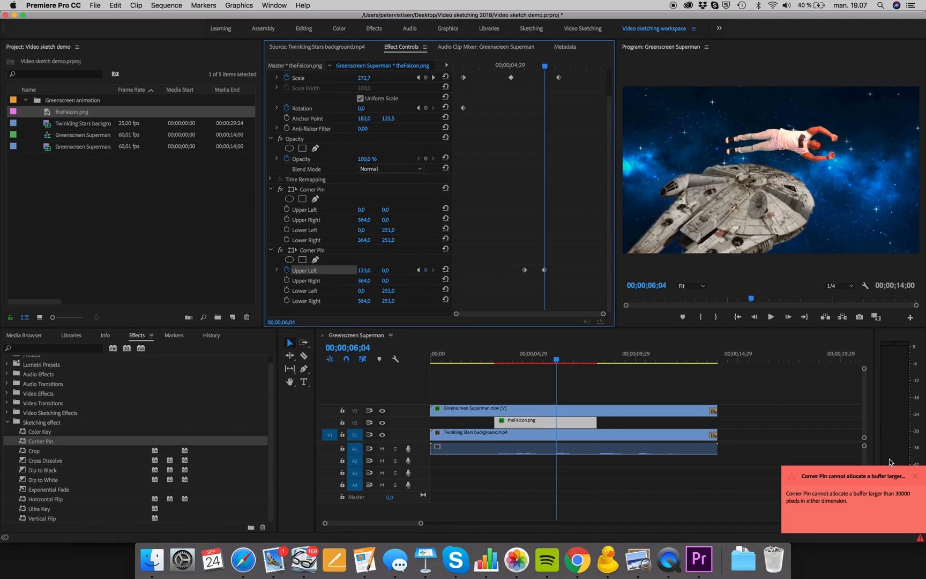
{"action": "left_click", "coordinate": [921, 479]}
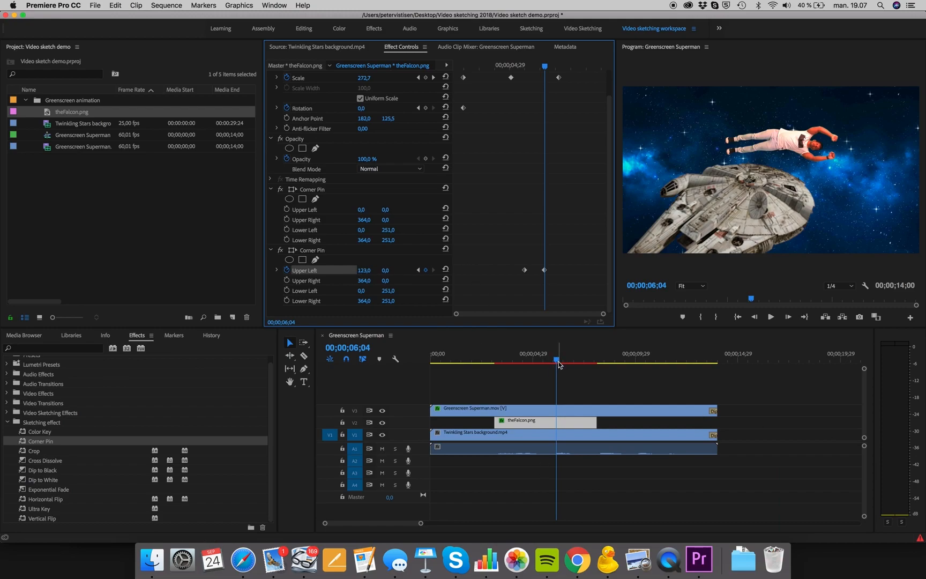
{"action": "mouse_move", "coordinate": [556, 359]}
{"action": "left_mouse_down"}
{"action": "mouse_move", "coordinate": [525, 358]}
{"action": "mouse_move", "coordinate": [571, 352]}
{"action": "mouse_move", "coordinate": [534, 353]}
{"action": "mouse_move", "coordinate": [548, 359]}
{"action": "left_mouse_up"}
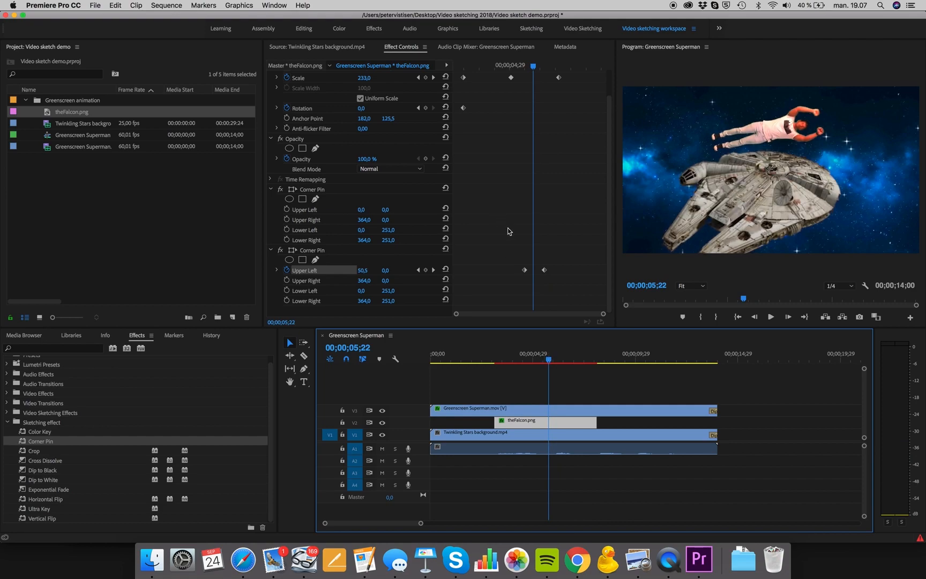
{"action": "left_click", "coordinate": [545, 271]}
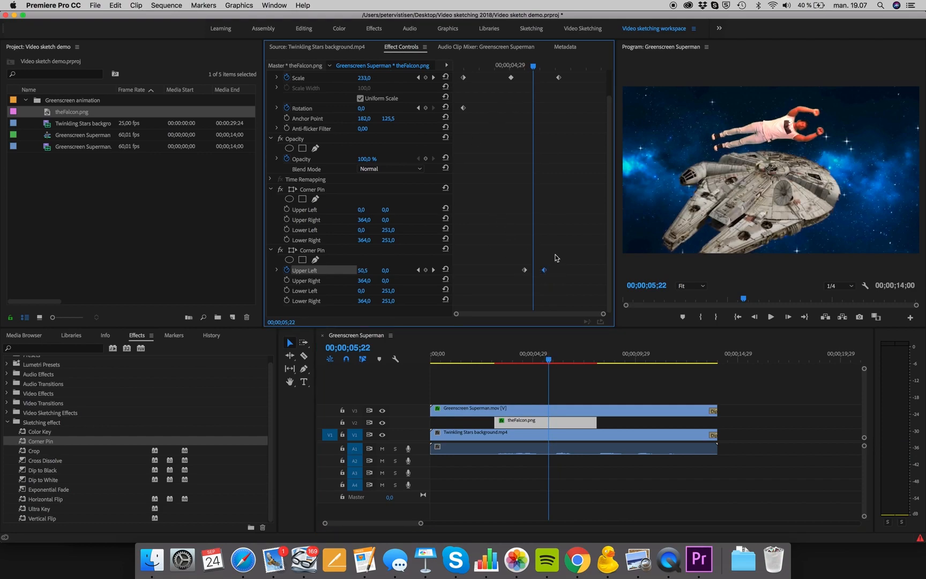
{"action": "mouse_move", "coordinate": [545, 270]}
{"action": "left_mouse_down"}
{"action": "mouse_move", "coordinate": [532, 275]}
{"action": "mouse_move", "coordinate": [543, 270]}
{"action": "left_mouse_up"}
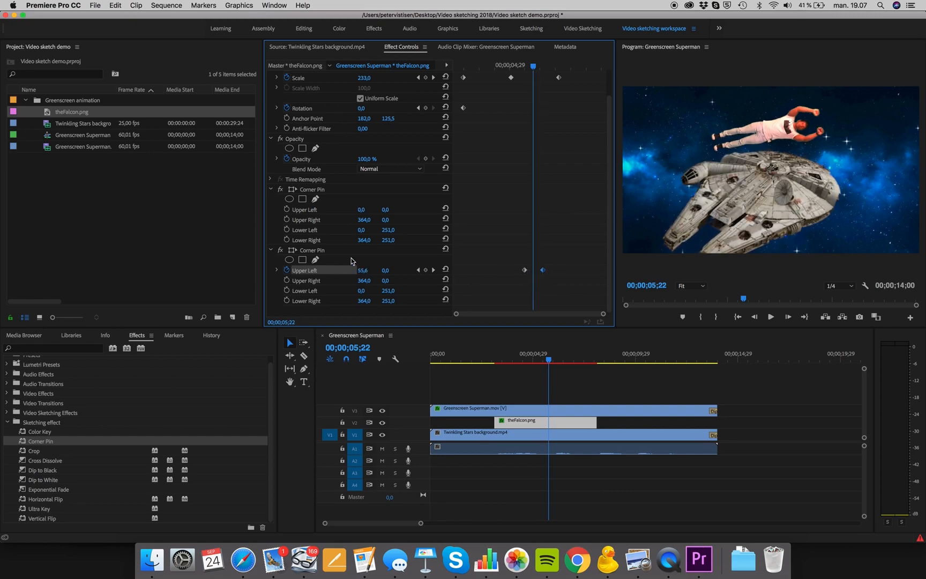
Keyframe the second Corner Pin's Upper Right alongside the first Upper Left keyframe, set its X to 480,0 at 00;00;06;02, and play back the distortion
{"action": "left_click", "coordinate": [287, 280]}
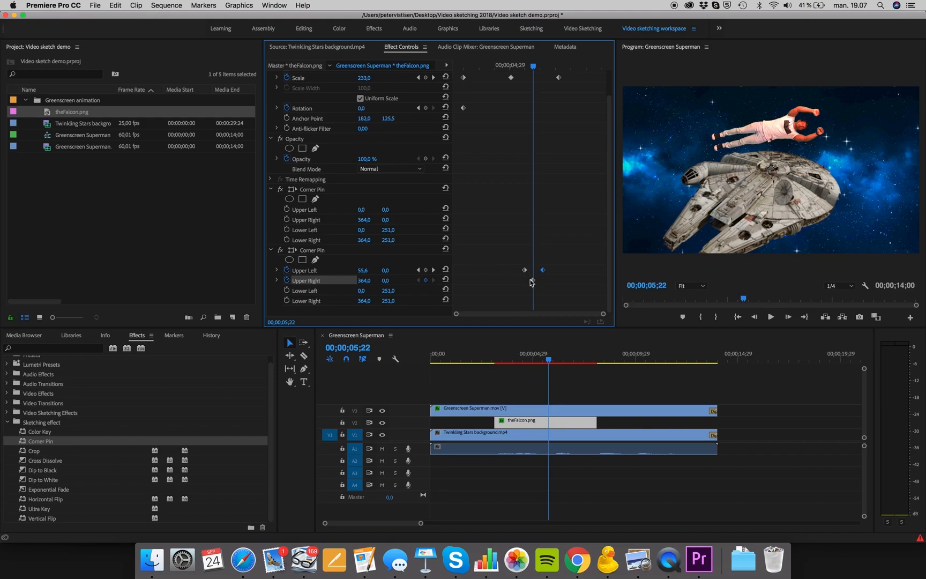
{"action": "left_click_drag", "start_coordinate": [532, 282], "coordinate": [525, 281]}
{"action": "left_click_drag", "start_coordinate": [536, 68], "coordinate": [543, 66]}
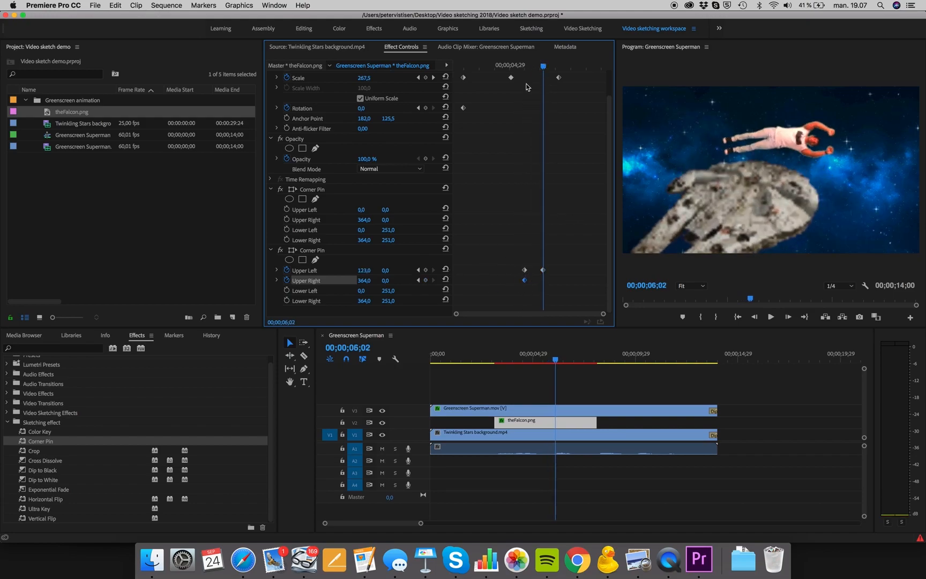
{"action": "mouse_move", "coordinate": [364, 283]}
{"action": "left_mouse_down"}
{"action": "mouse_move", "coordinate": [297, 283]}
{"action": "mouse_move", "coordinate": [368, 281]}
{"action": "left_mouse_up"}
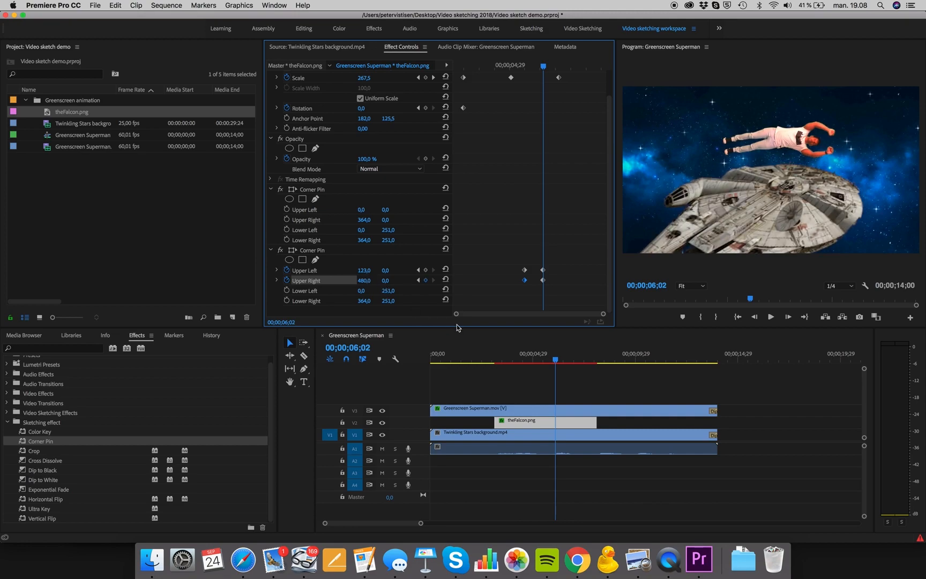
{"action": "left_click_drag", "start_coordinate": [542, 66], "coordinate": [541, 68]}
{"action": "left_click_drag", "start_coordinate": [518, 75], "coordinate": [509, 78]}
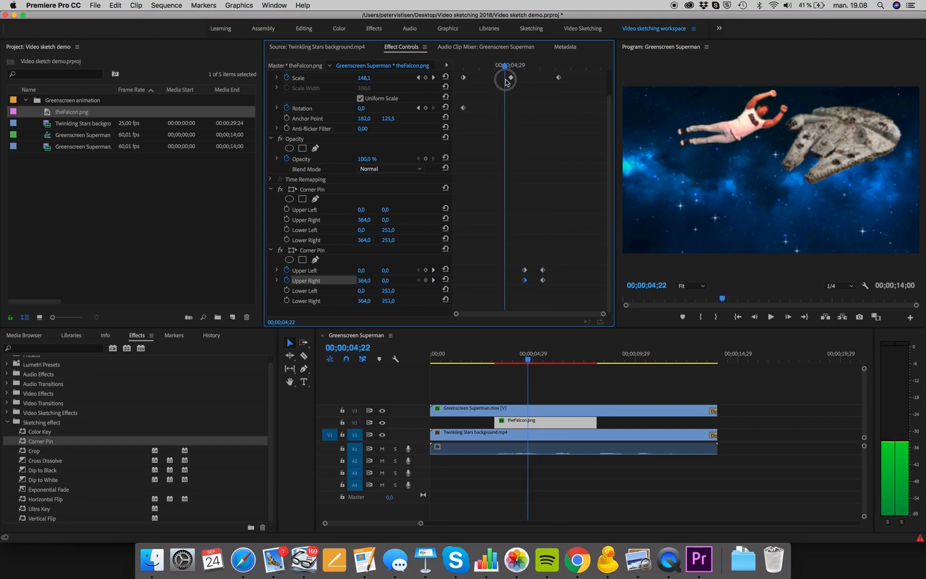
{"action": "key", "text": "space"}
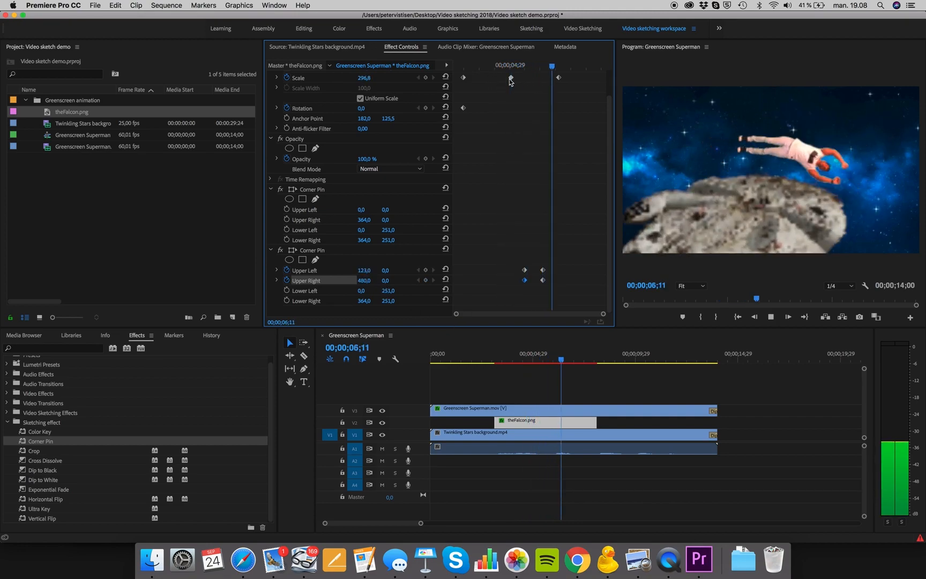
{"action": "key", "text": "space"}
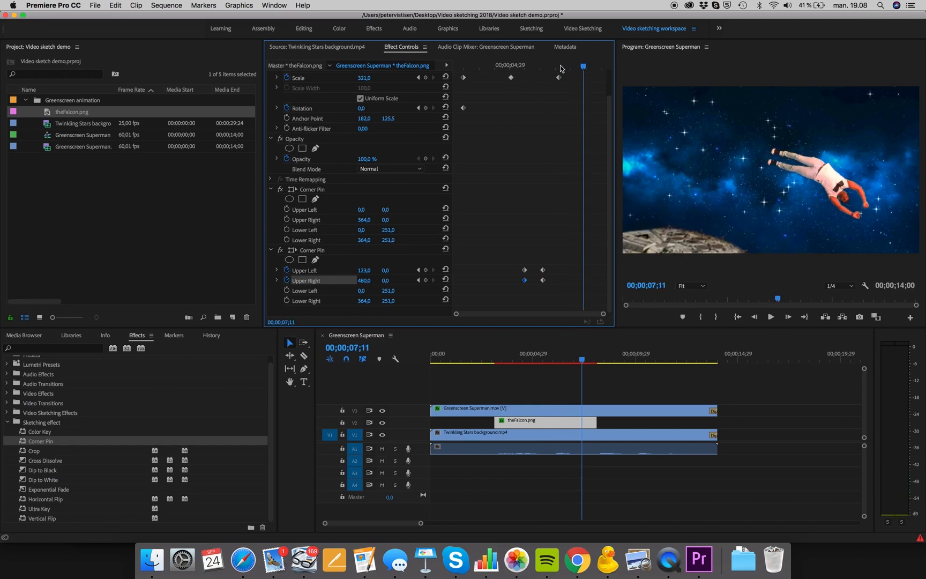
Delete all Upper Left and Upper Right keyframes from the Falcon's second Corner Pin and play back the flight
{"action": "left_click", "coordinate": [543, 270]}
{"action": "key", "text": "Delete"}
{"action": "left_click", "coordinate": [543, 280]}
{"action": "key", "text": "Delete"}
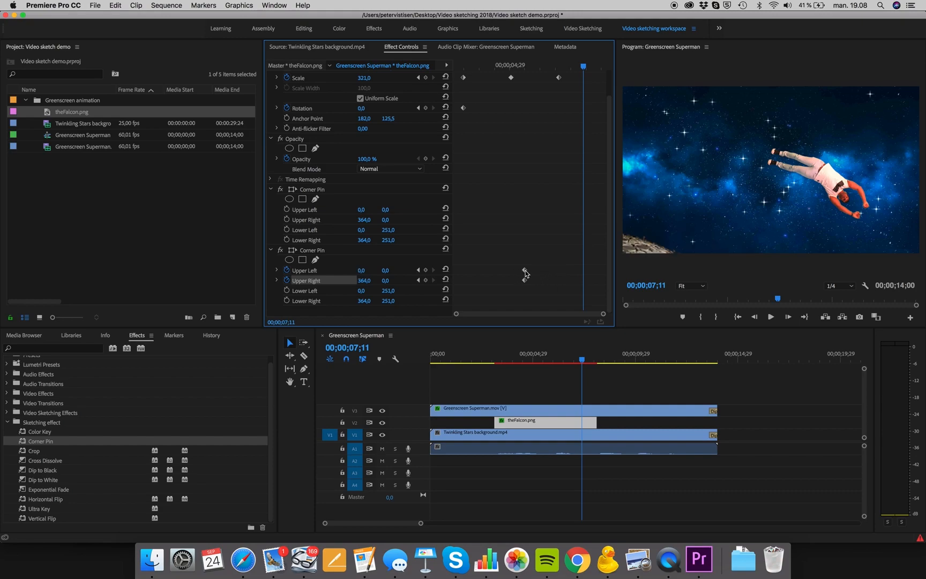
{"action": "left_click", "coordinate": [526, 270]}
{"action": "key", "text": "Delete"}
{"action": "left_click", "coordinate": [525, 280]}
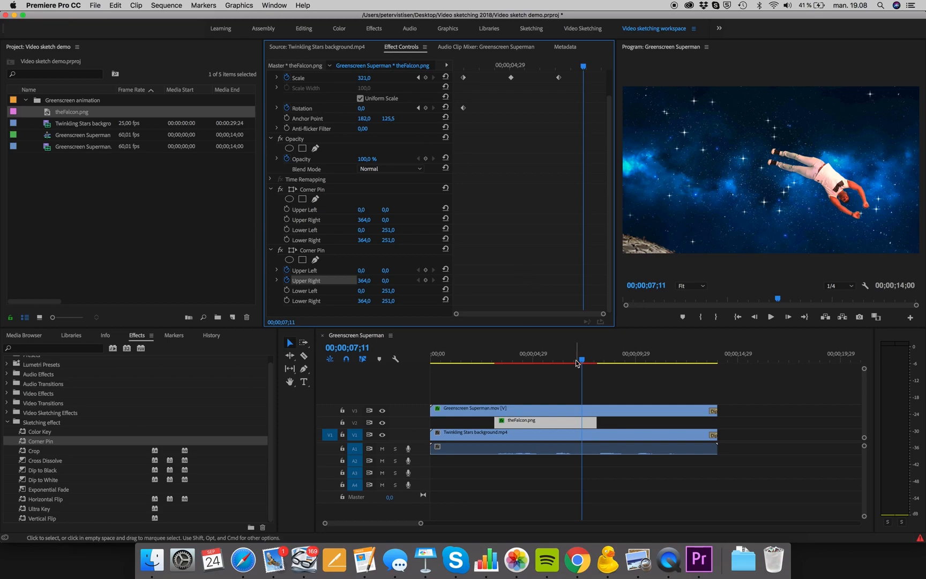
{"action": "left_click", "coordinate": [533, 362]}
{"action": "key", "text": "space"}
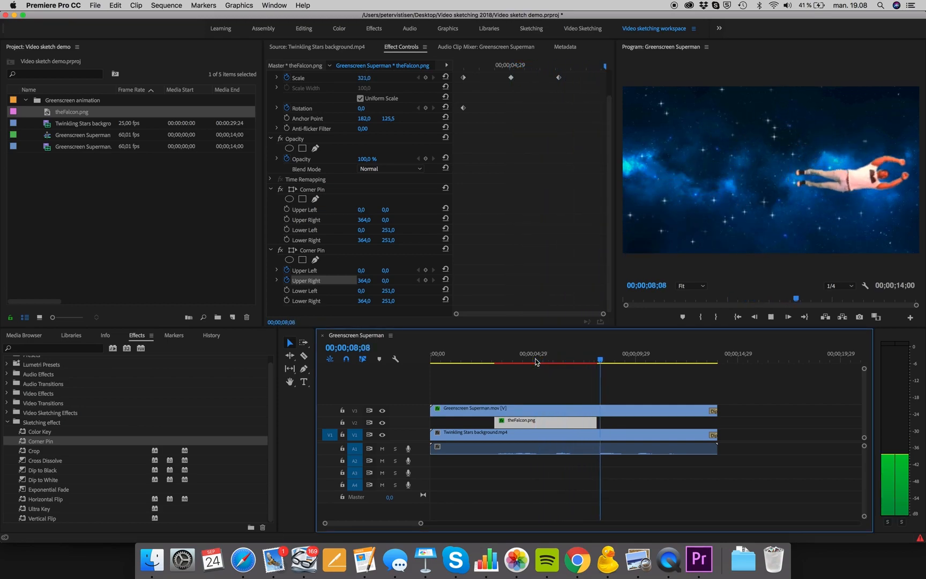
{"action": "key", "text": "space"}
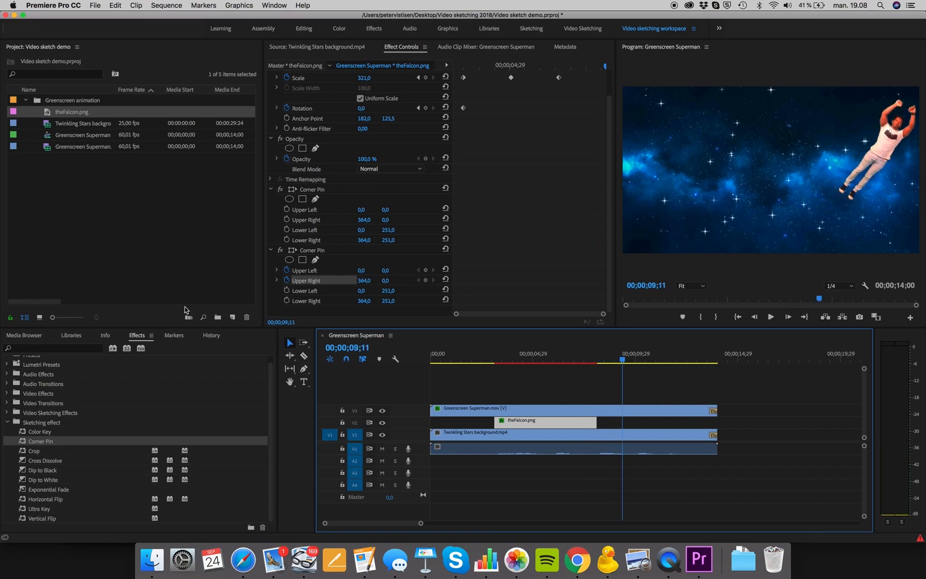